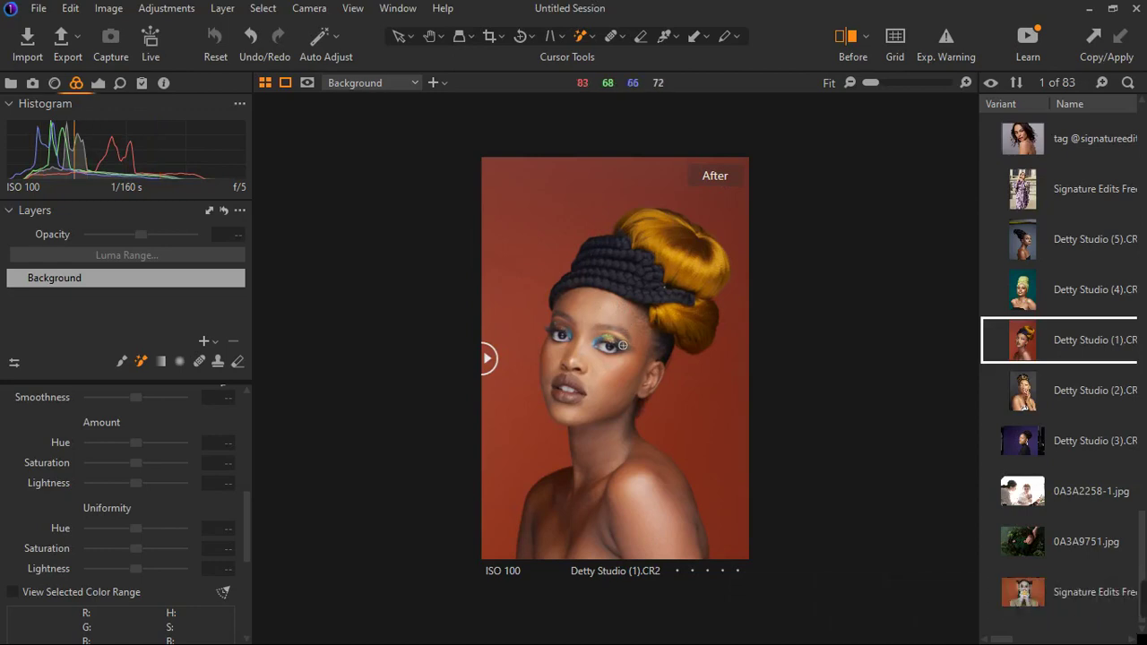
Compare the before and after views of Detty Studio (1).CR2 and examine the skin tones on the shoulder, face and hairline up close.
click(847, 46)
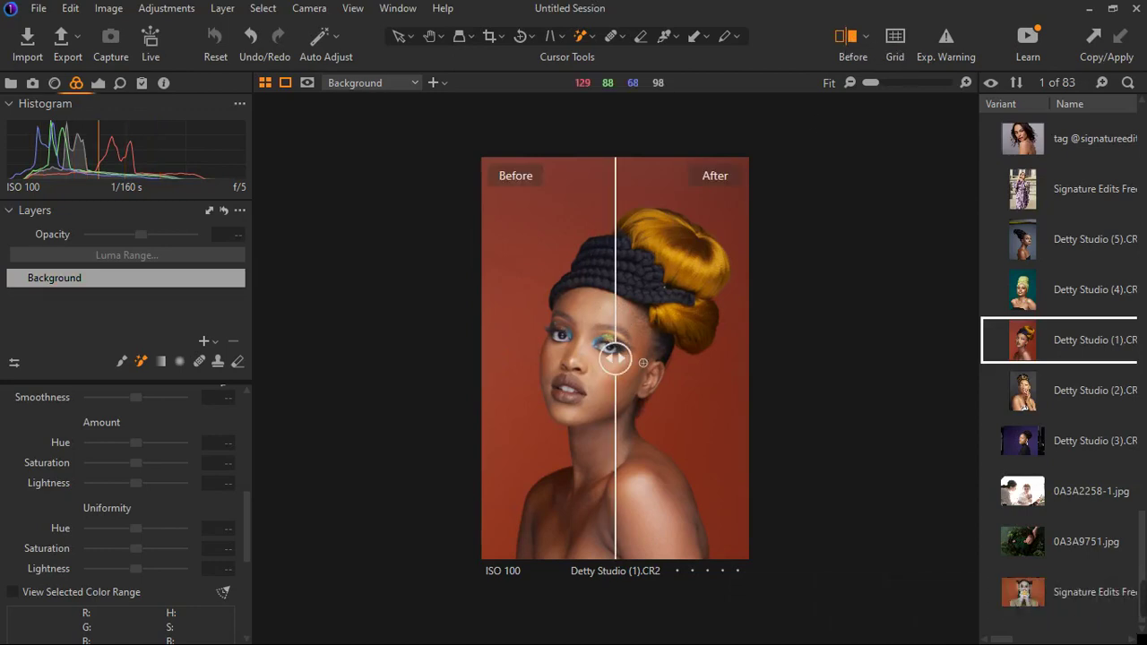
drag(619, 370, 587, 392)
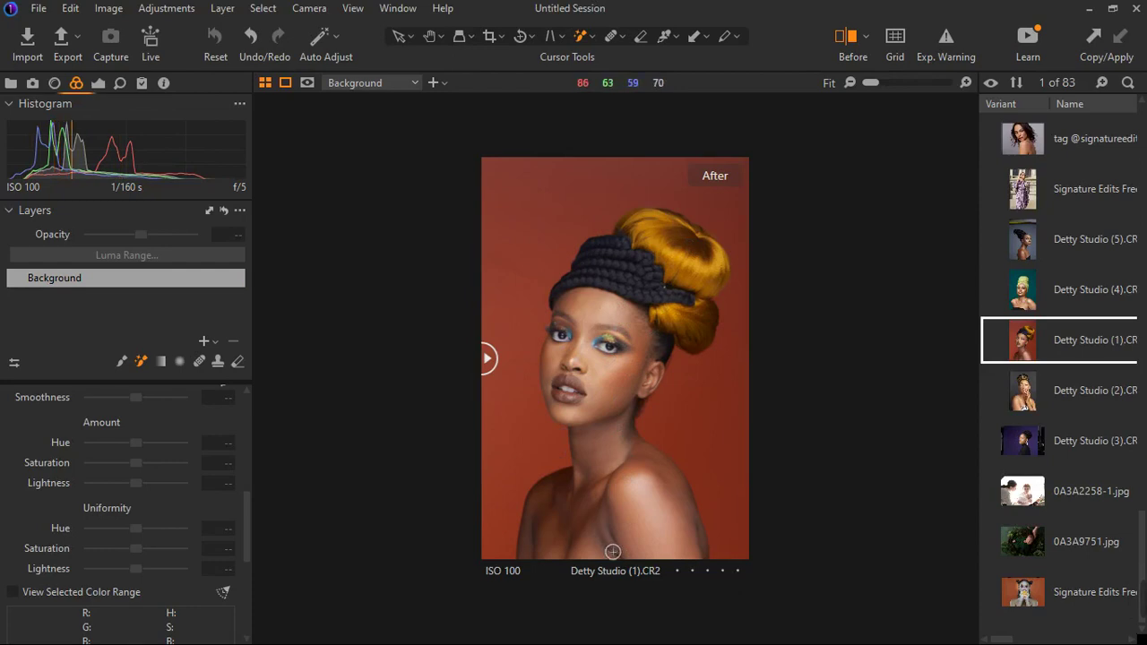
scroll(613, 548, up, 2)
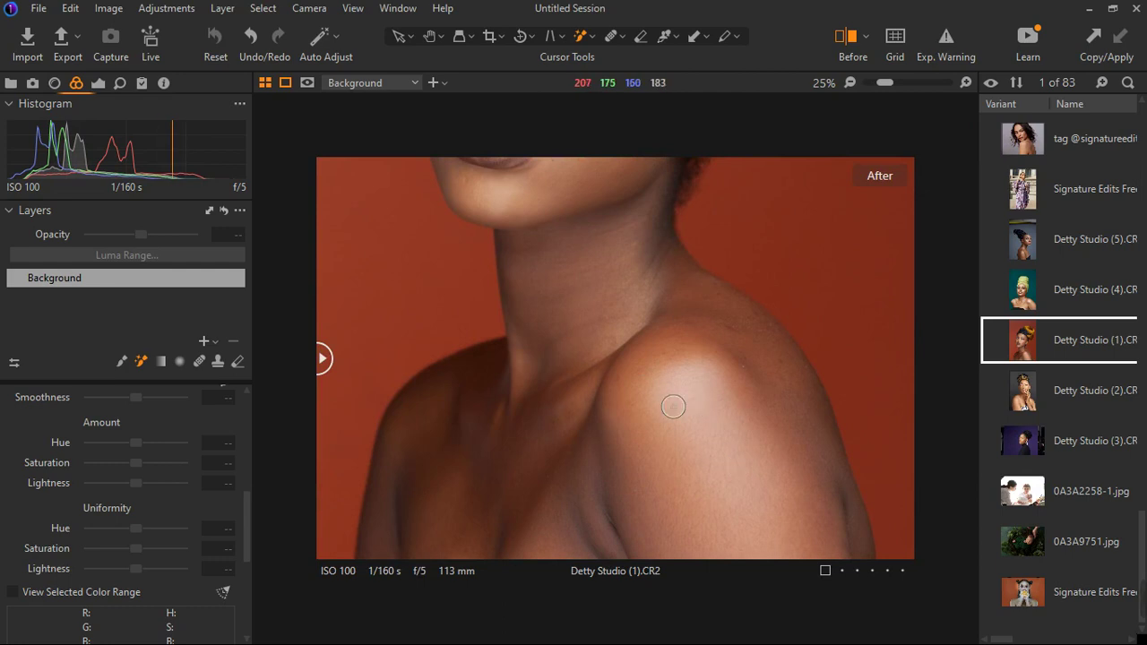
scroll(642, 473, down, 2)
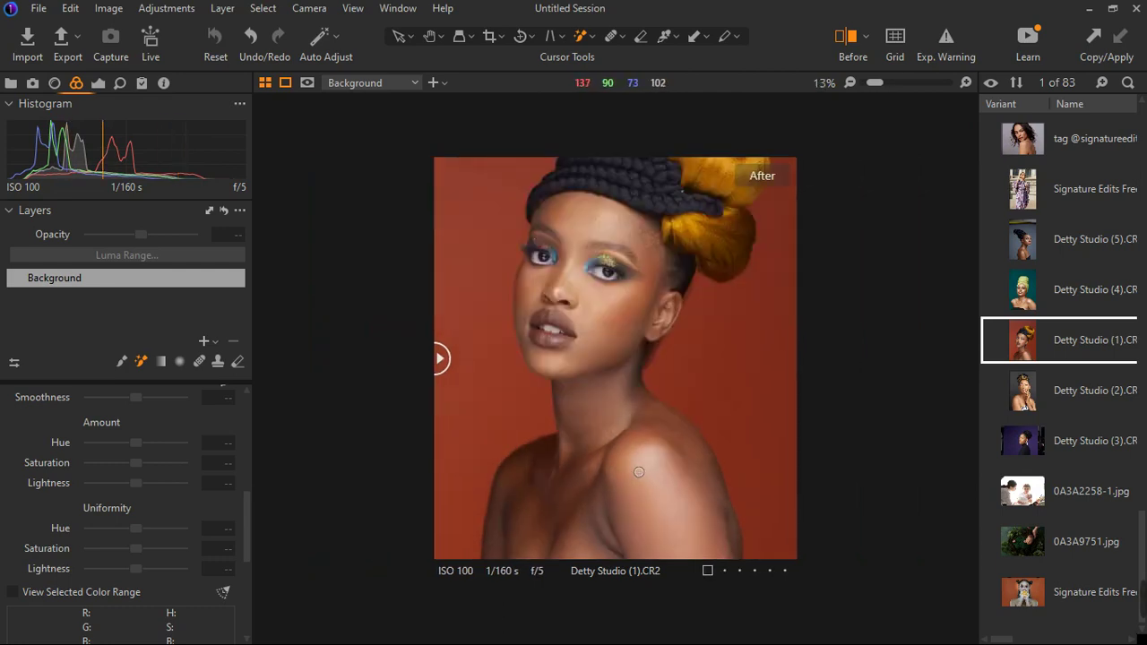
scroll(606, 327, up, 2)
scroll(607, 327, down, 1)
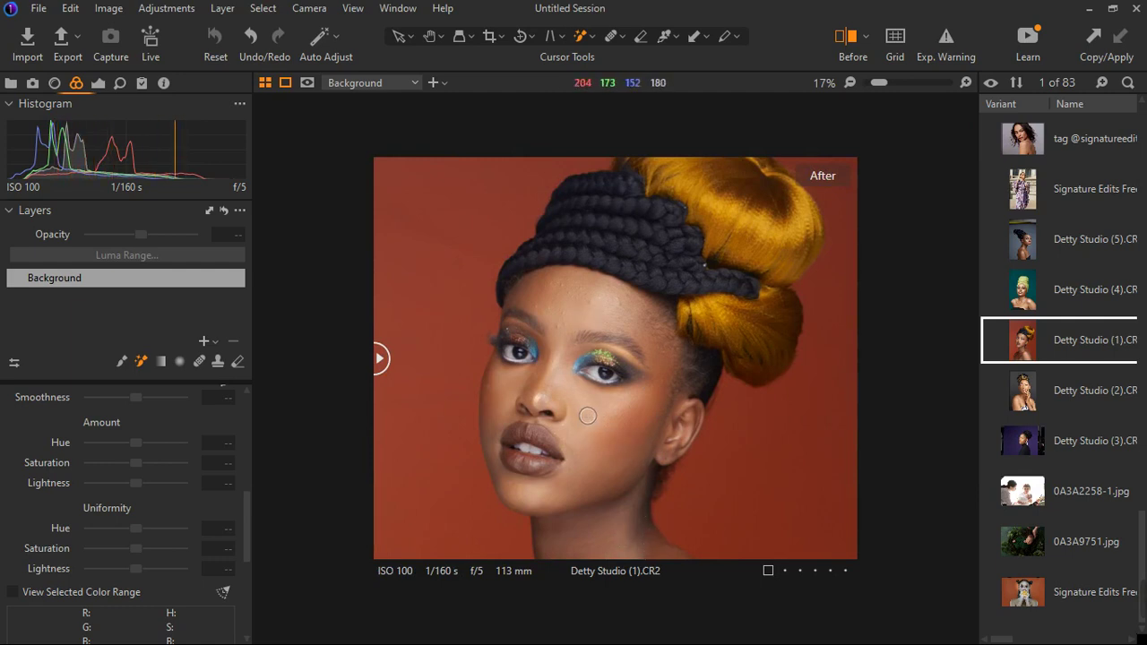
scroll(602, 429, down, 2)
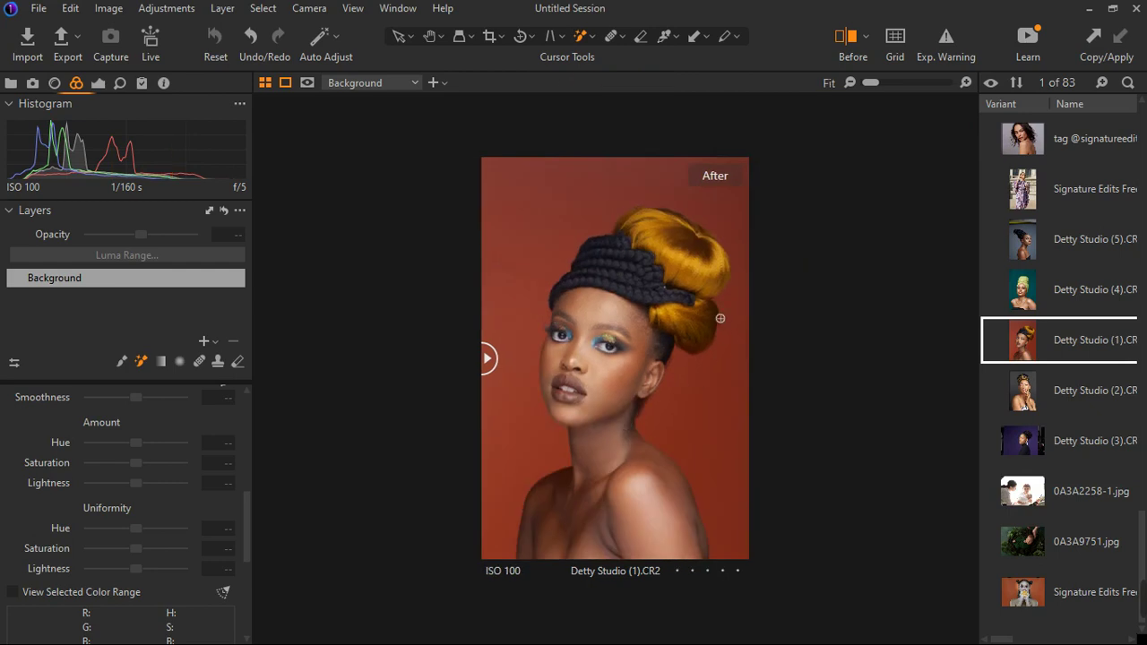
scroll(719, 320, up, 3)
scroll(761, 285, up, 1)
scroll(717, 296, down, 3)
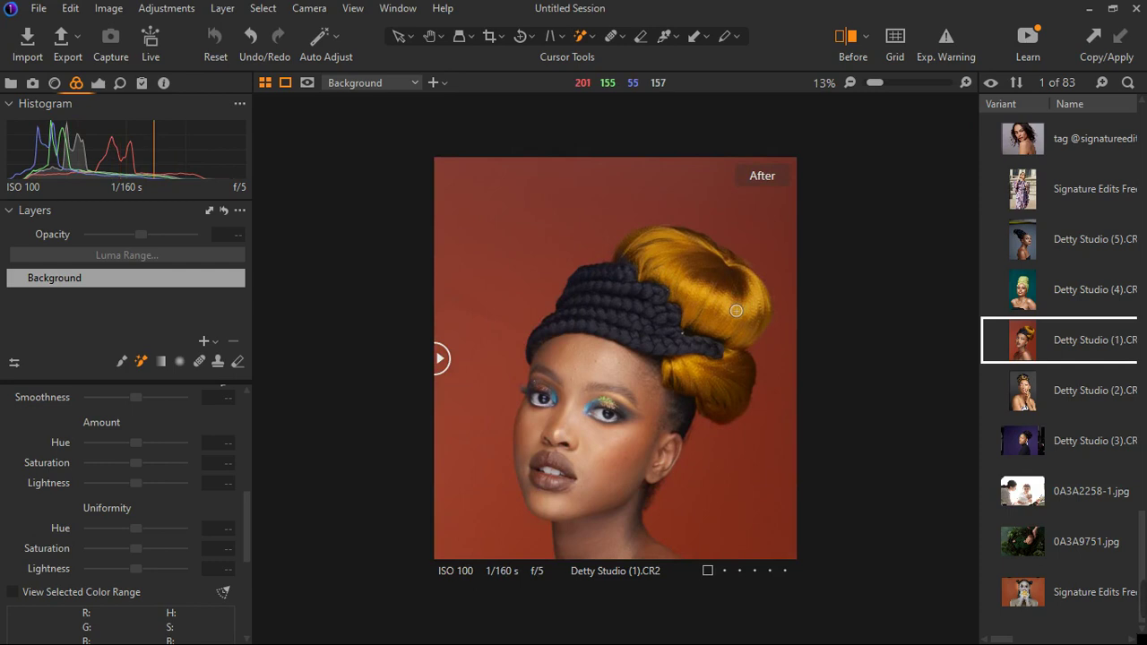
scroll(756, 352, up, 1)
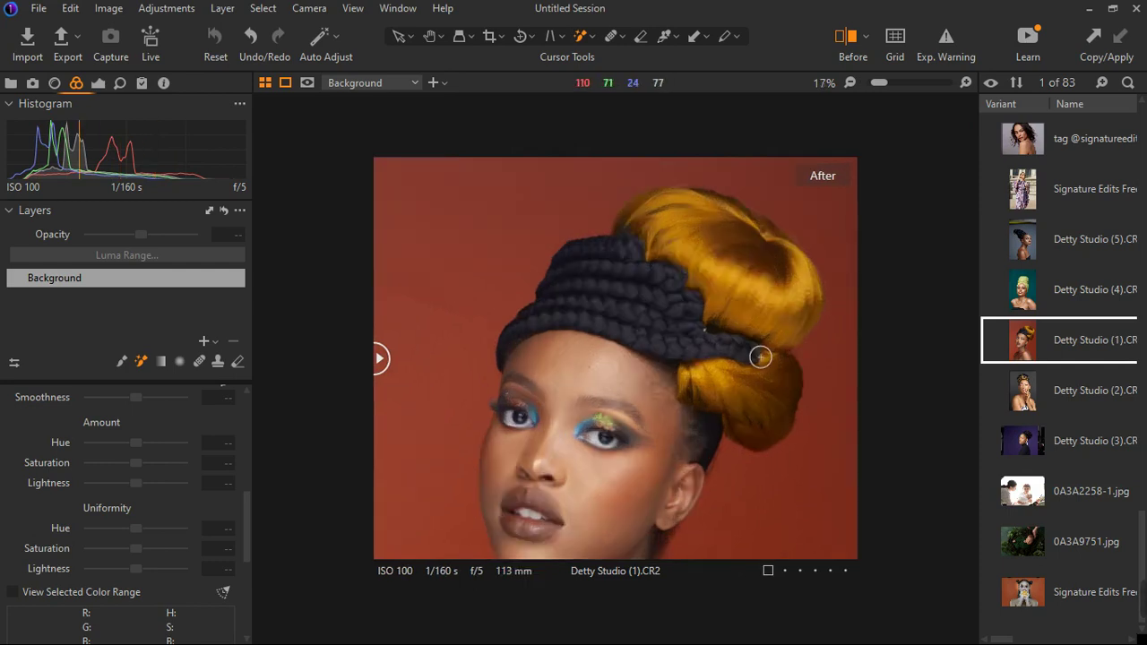
scroll(756, 353, down, 2)
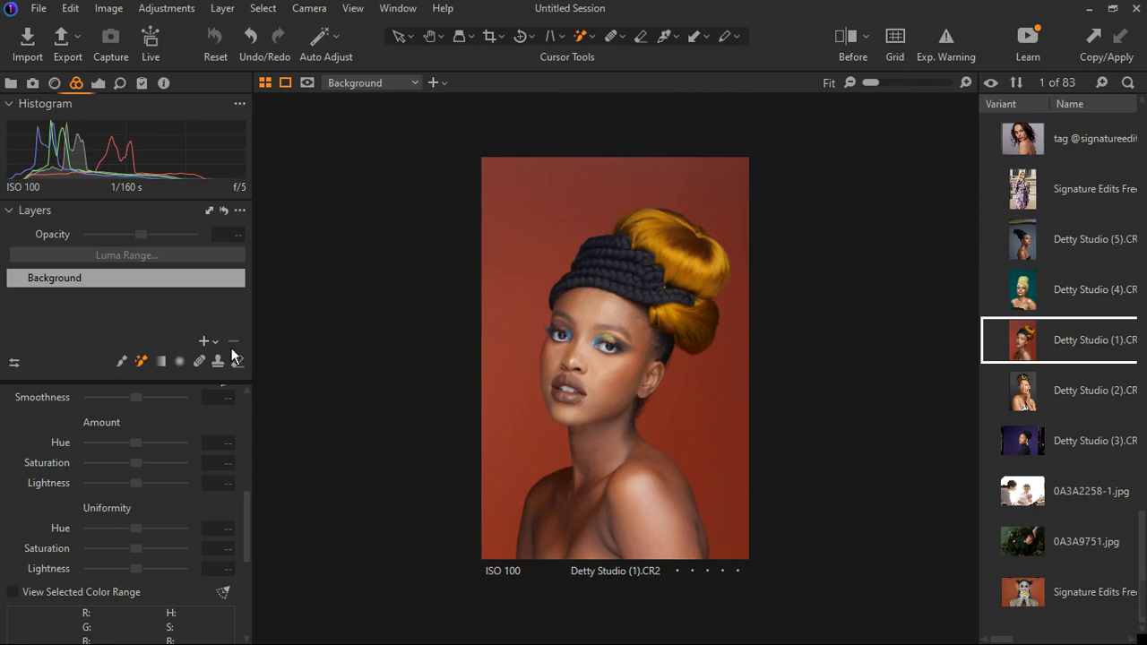
Add a new empty adjustment layer above the Background and name it "SKIN TONE]".
click(204, 342)
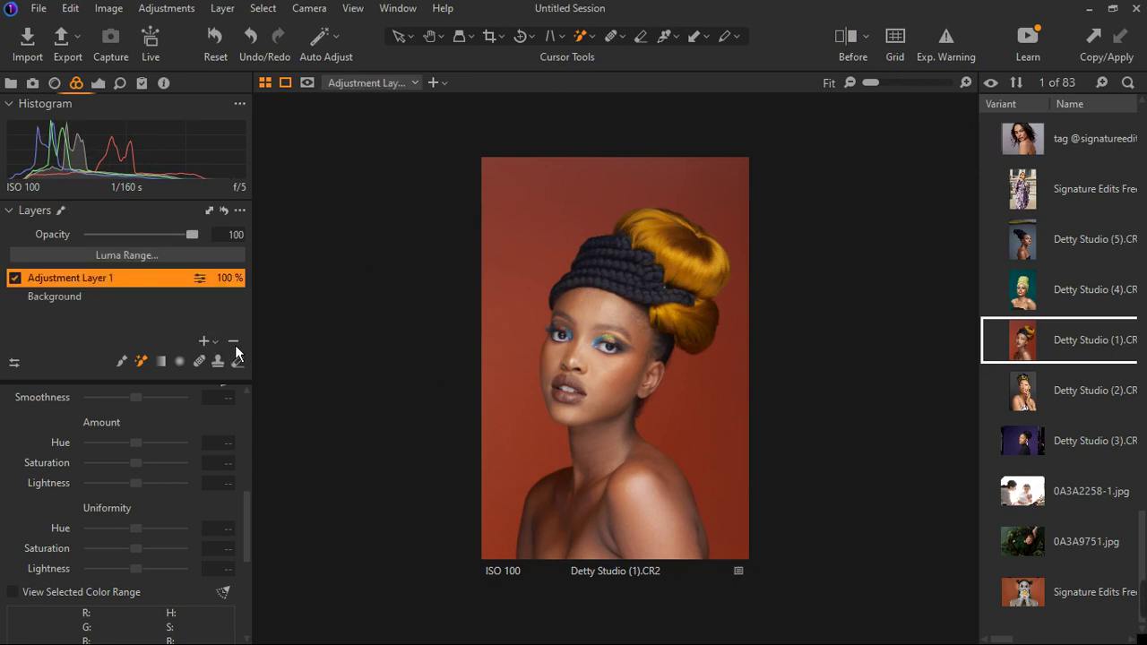
click(235, 343)
click(204, 342)
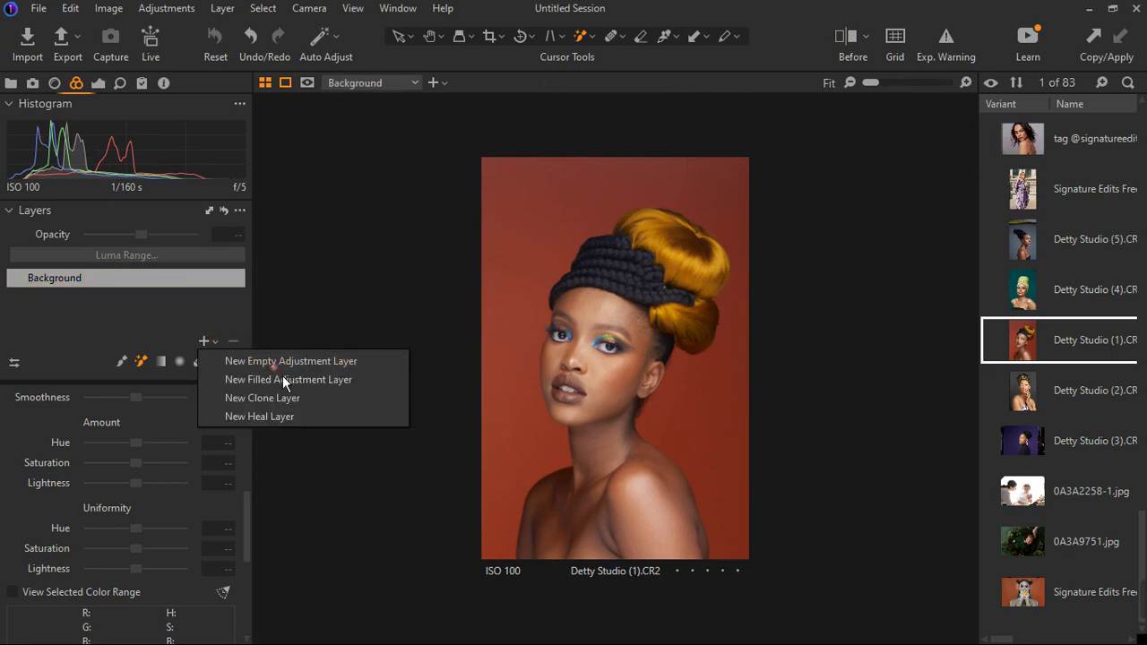
click(283, 380)
double_click(96, 279)
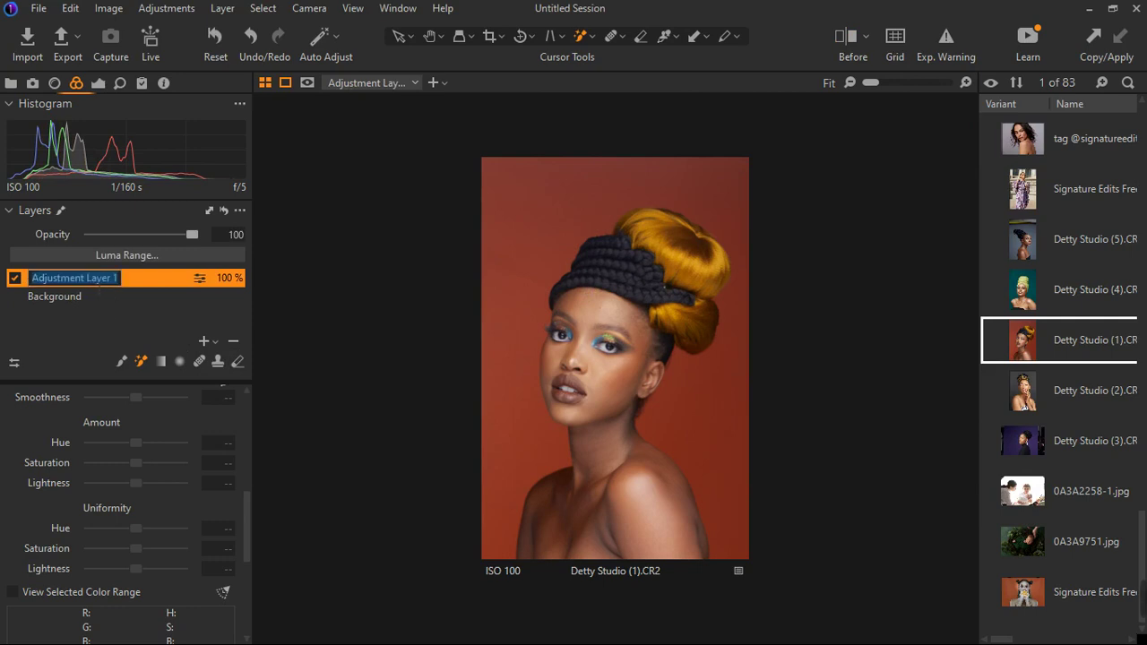
text(SKIN TONE)
key(Return)
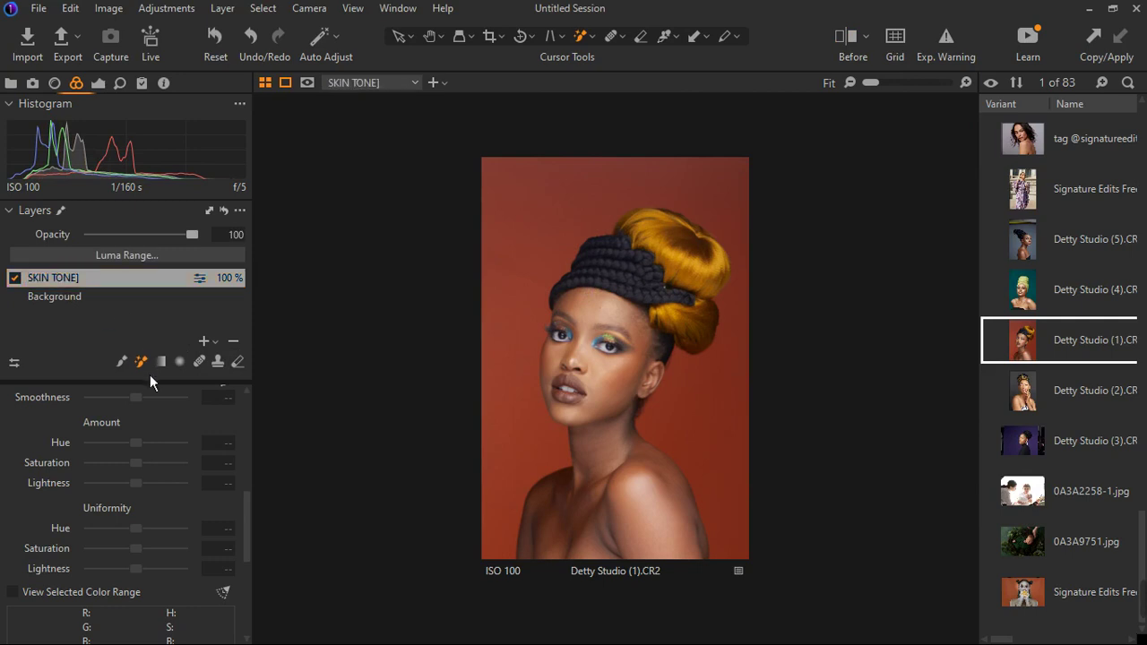
Mask the skin of the face, neck, shoulders and chest with the Magic Brush, and erase the lips from the mask.
key(h)
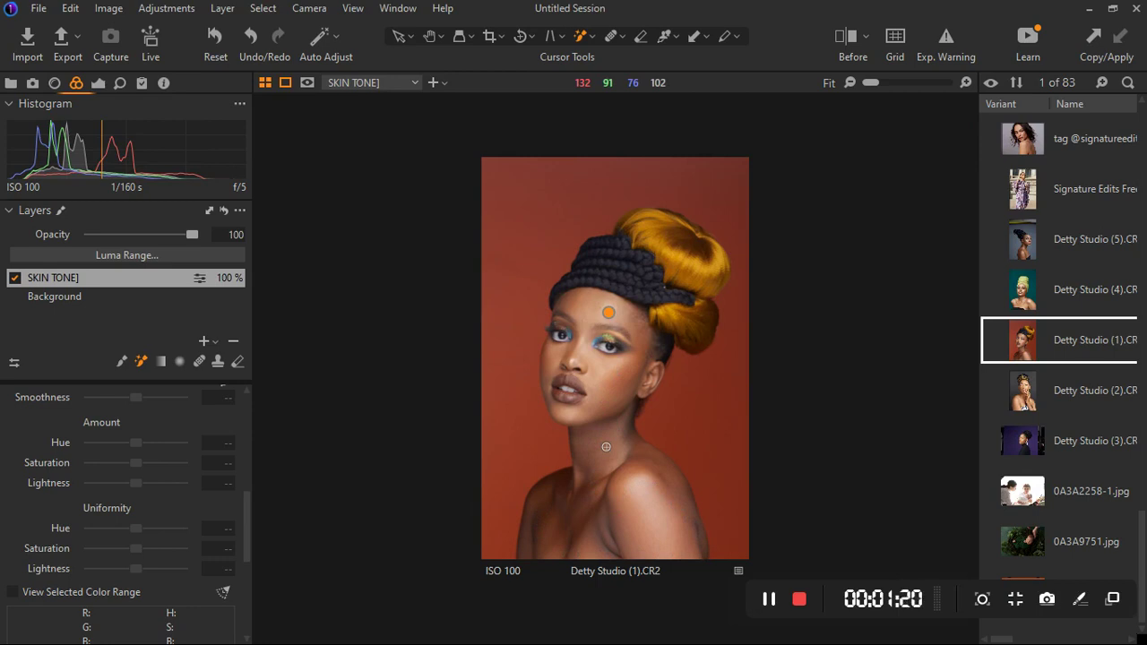
key(m)
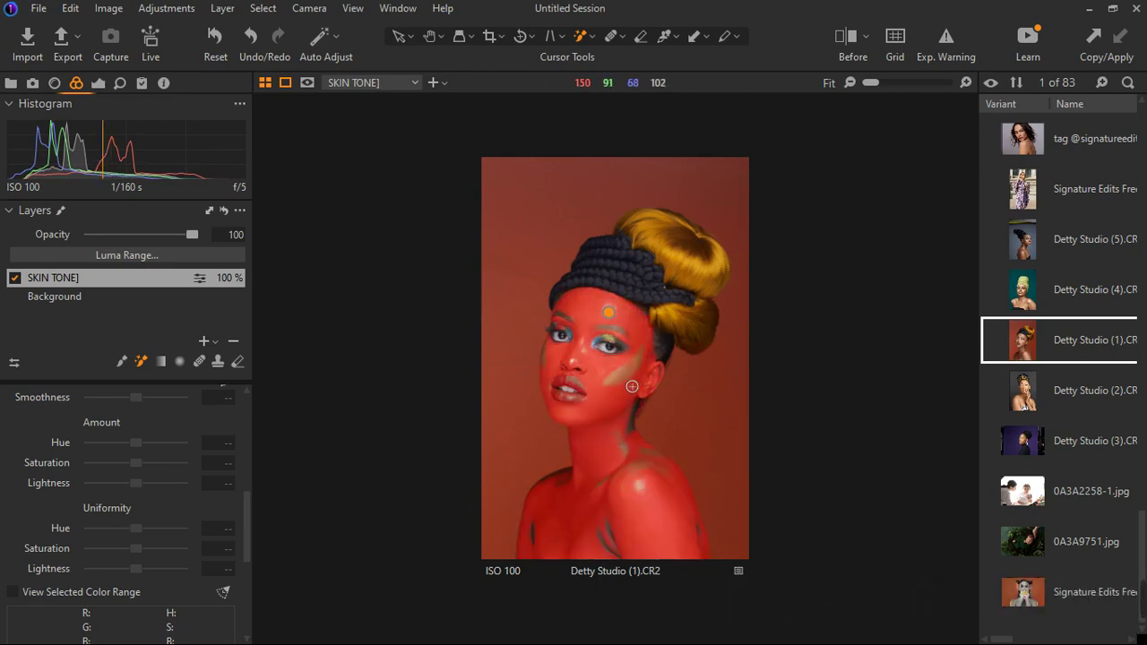
scroll(634, 388, up, 2)
scroll(633, 388, down, 2)
mouse_move(648, 363)
mouse_down()
mouse_move(617, 382)
mouse_move(637, 358)
mouse_move(621, 405)
mouse_move(634, 396)
mouse_up()
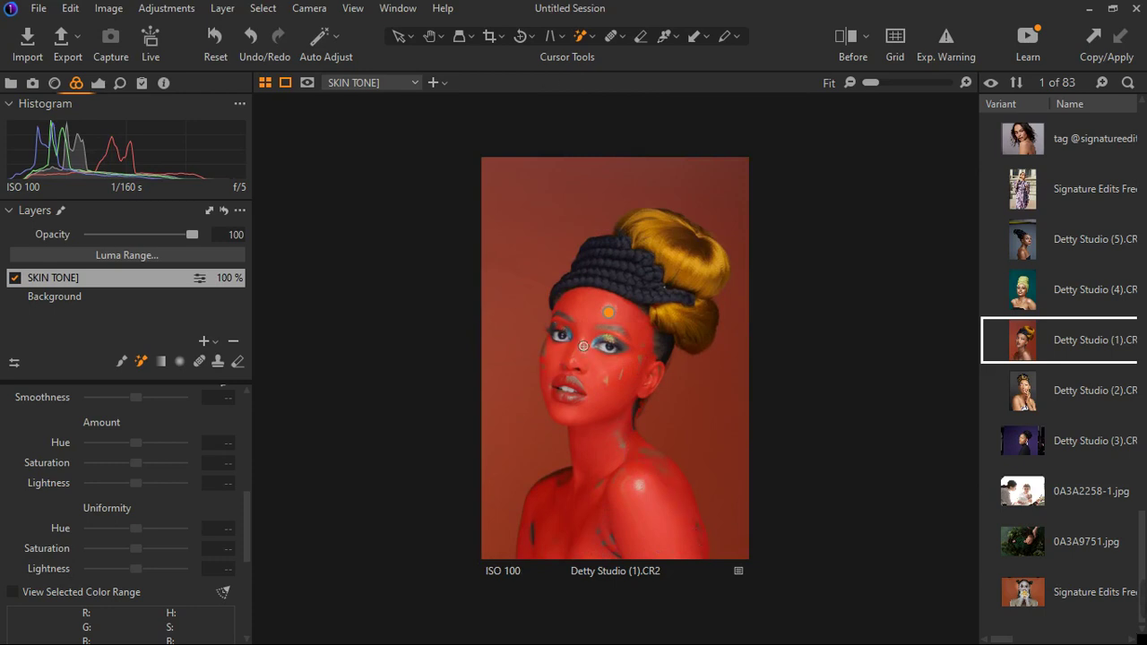
click(618, 418)
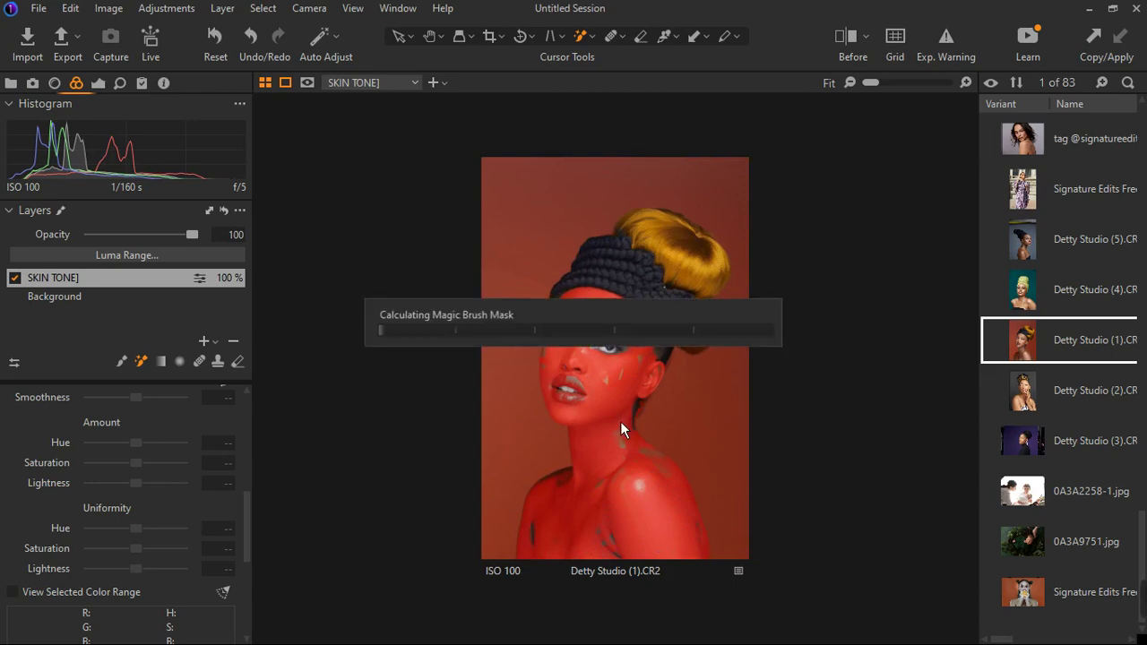
key(e)
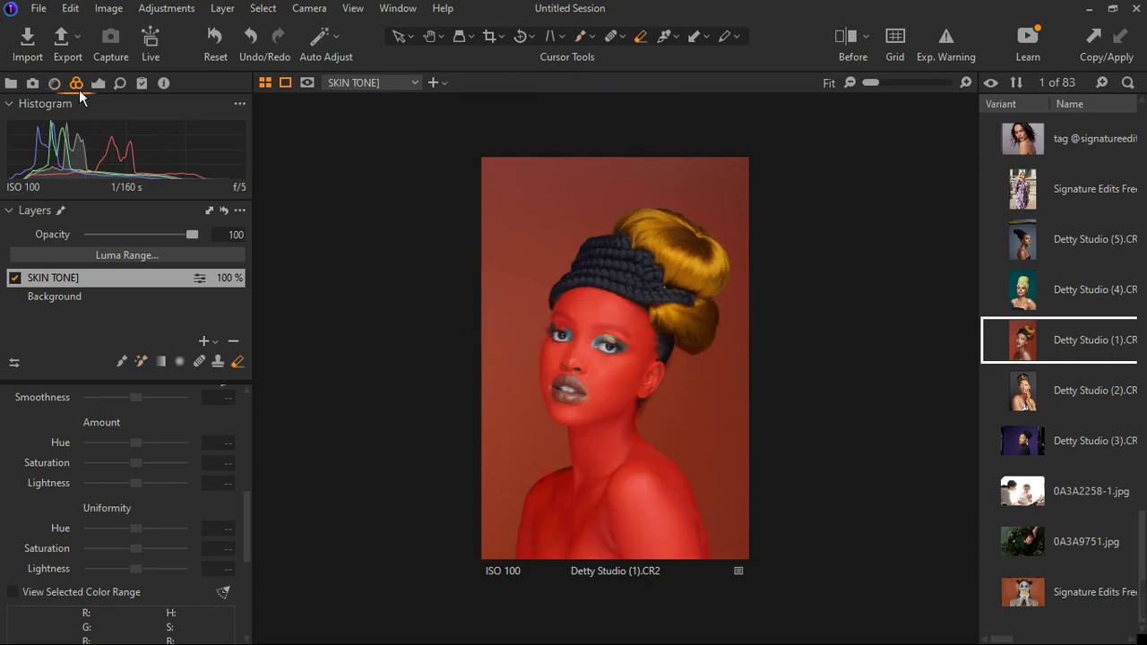
Hide the mask and sample the cheek beside the nose as the reference colour with the Color Editor's Skin Tone picker.
click(104, 89)
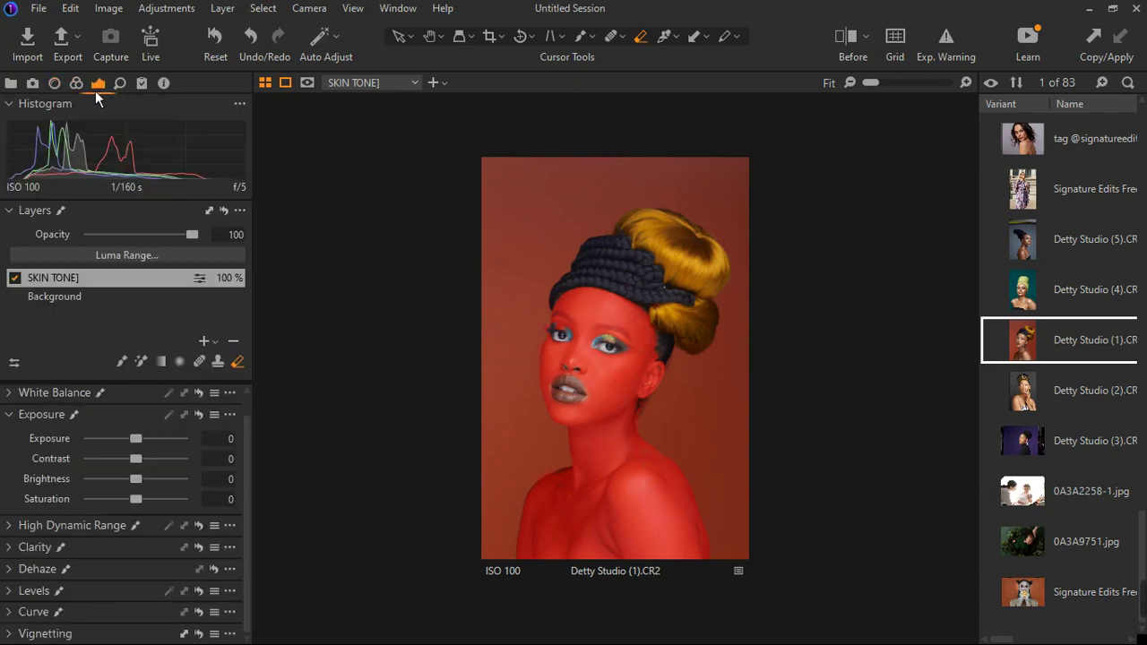
click(87, 91)
scroll(168, 425, down, 5)
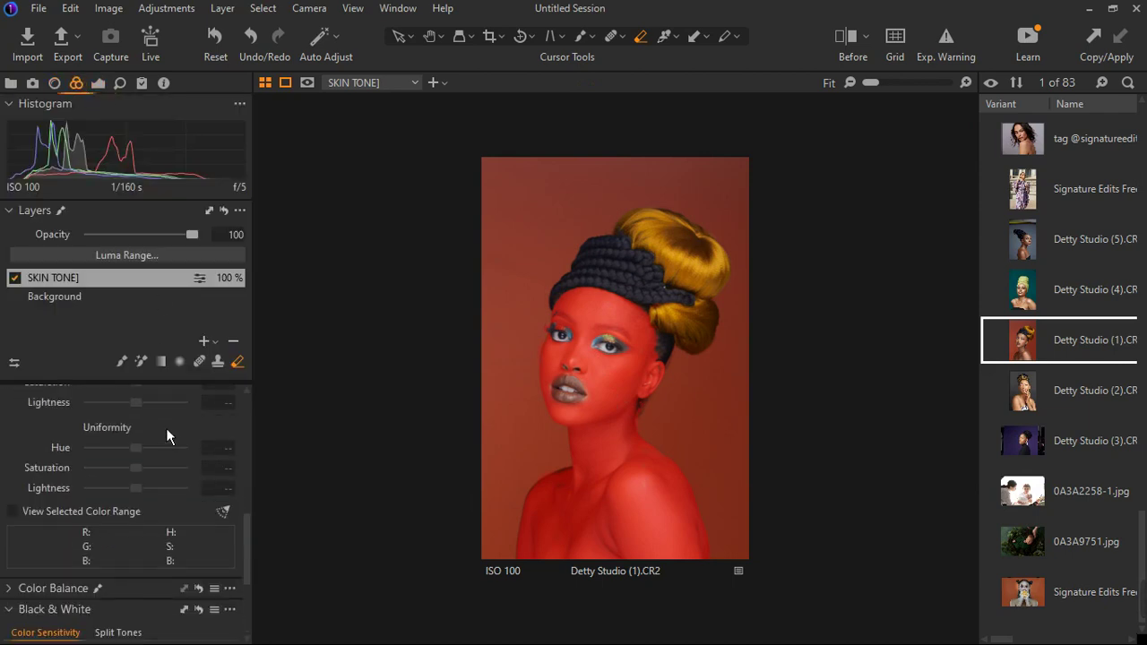
scroll(127, 449, up, 5)
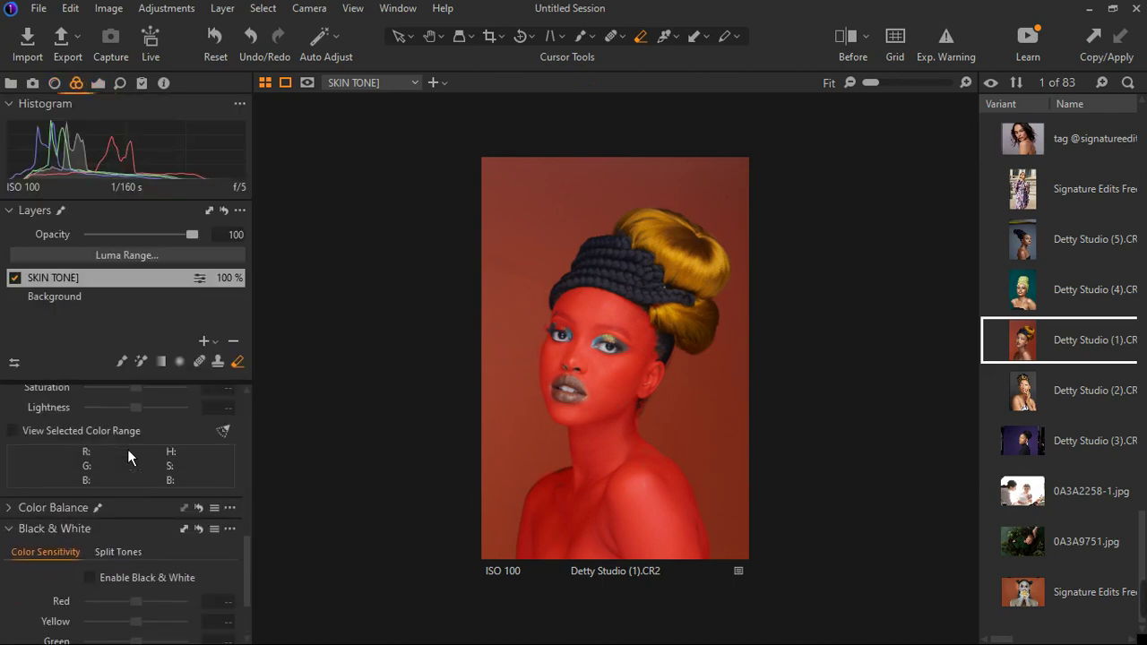
scroll(110, 447, up, 1)
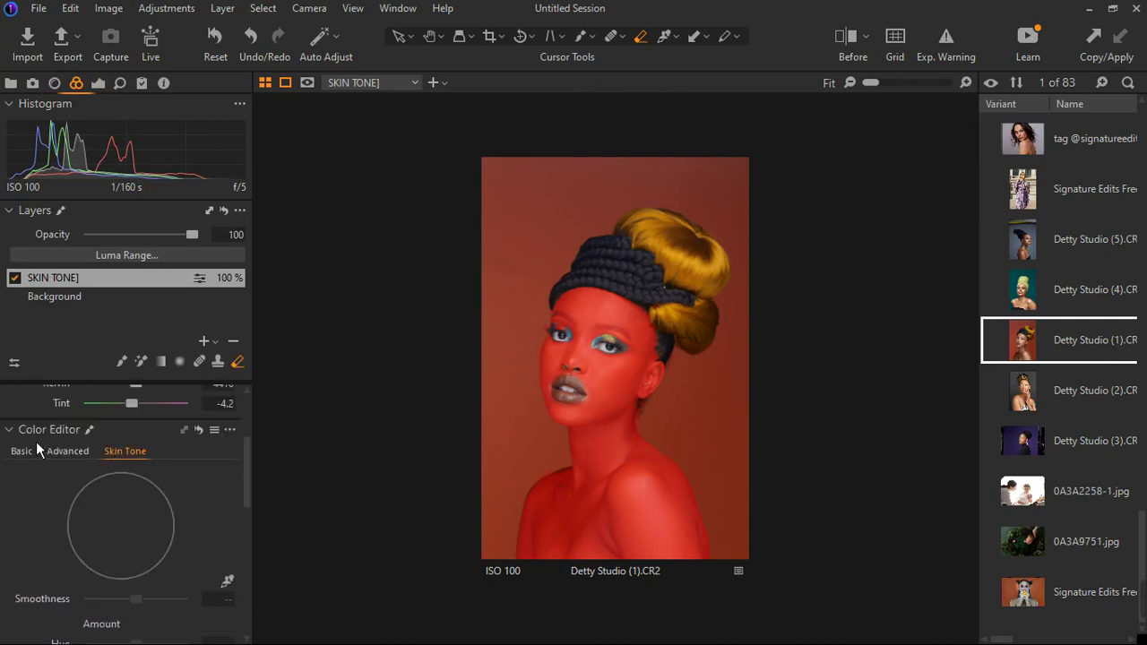
scroll(125, 455, down, 1)
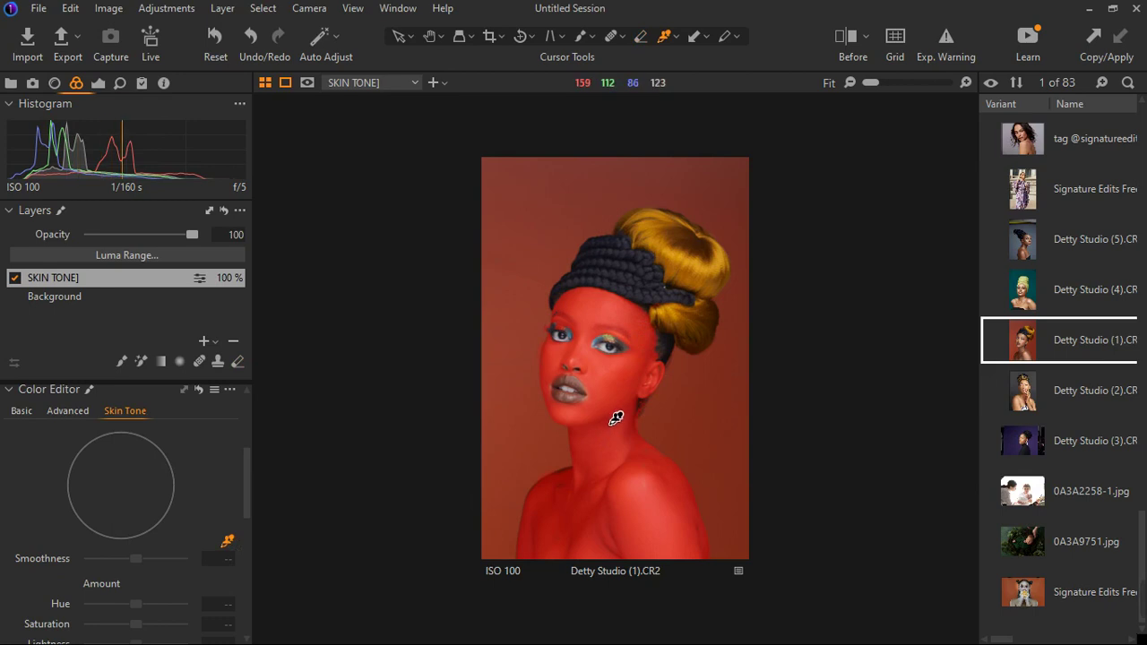
key(m)
scroll(598, 381, up, 2)
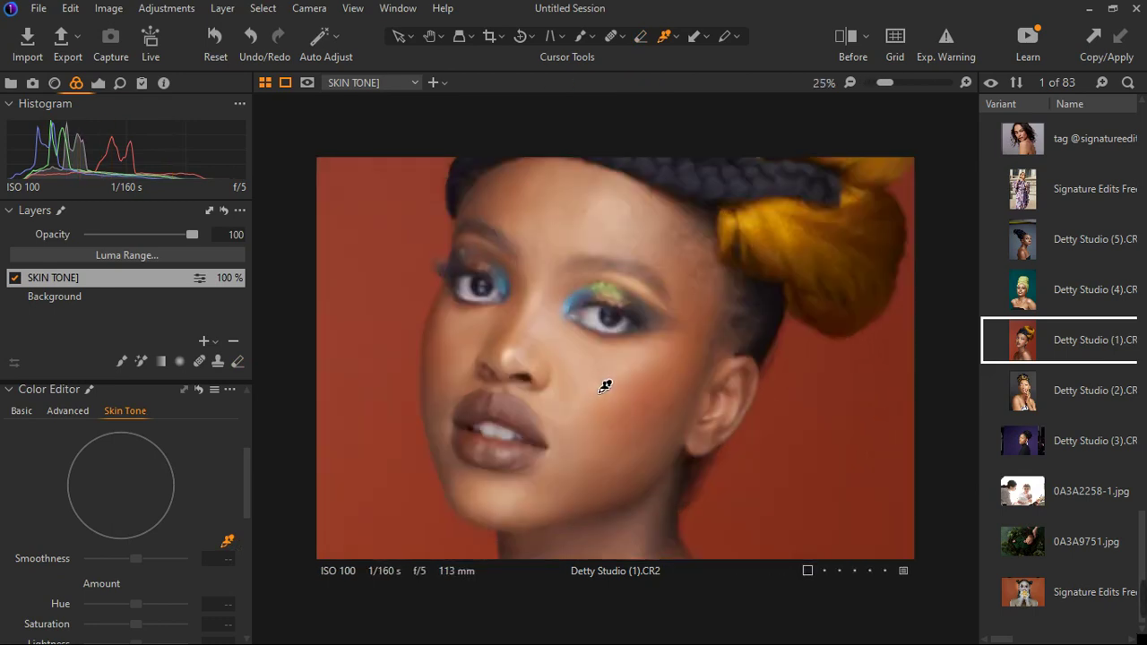
scroll(583, 372, up, 1)
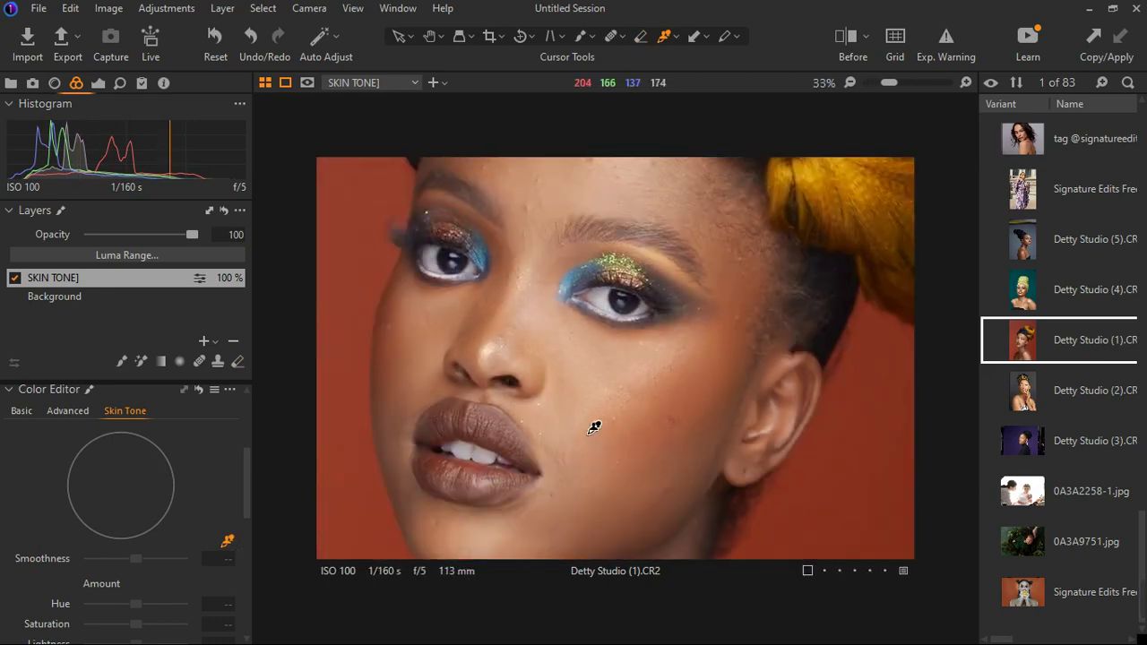
scroll(594, 427, up, 1)
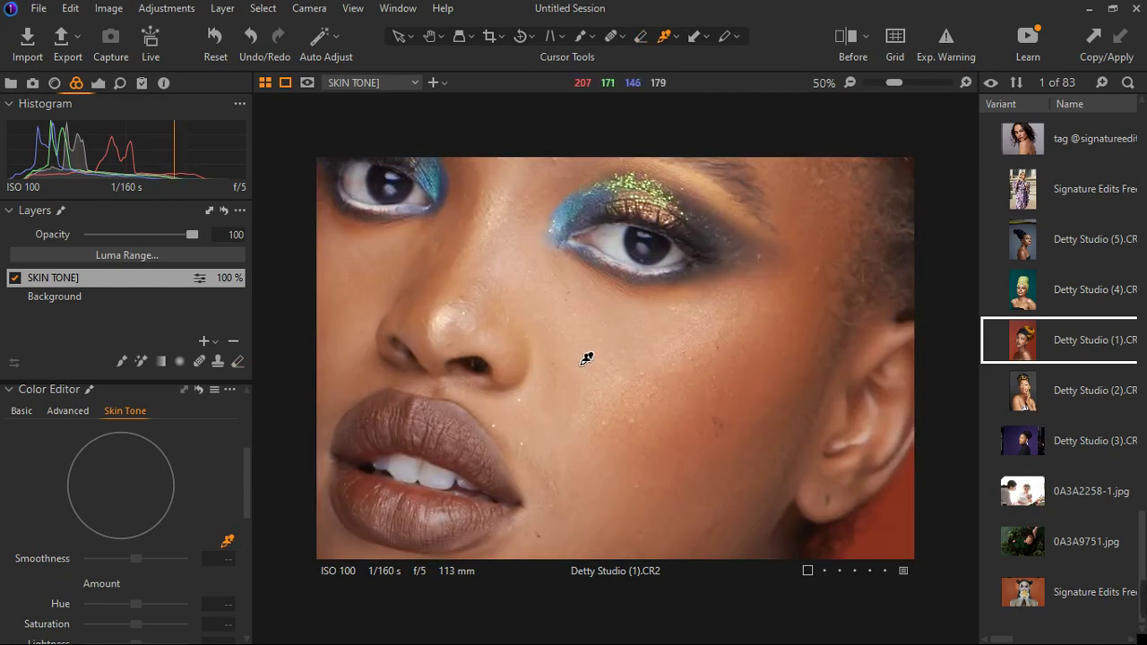
click(544, 343)
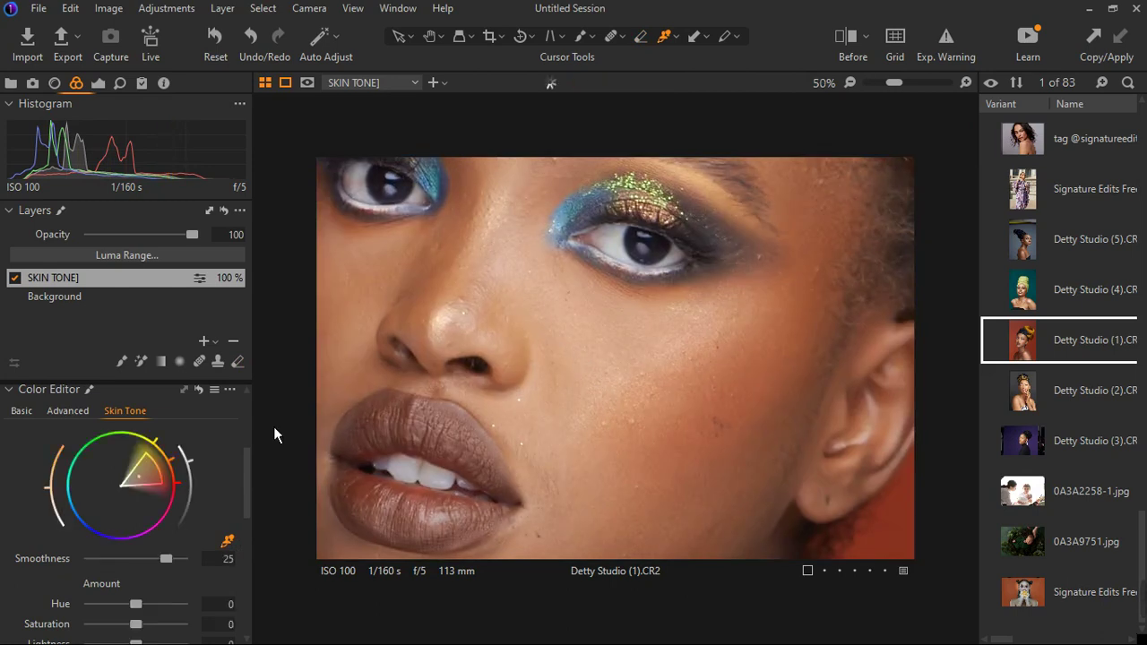
drag(167, 479, 180, 475)
Set the skin tone Uniformity to Hue 100, Saturation 100 and Lightness 25.
scroll(183, 446, down, 5)
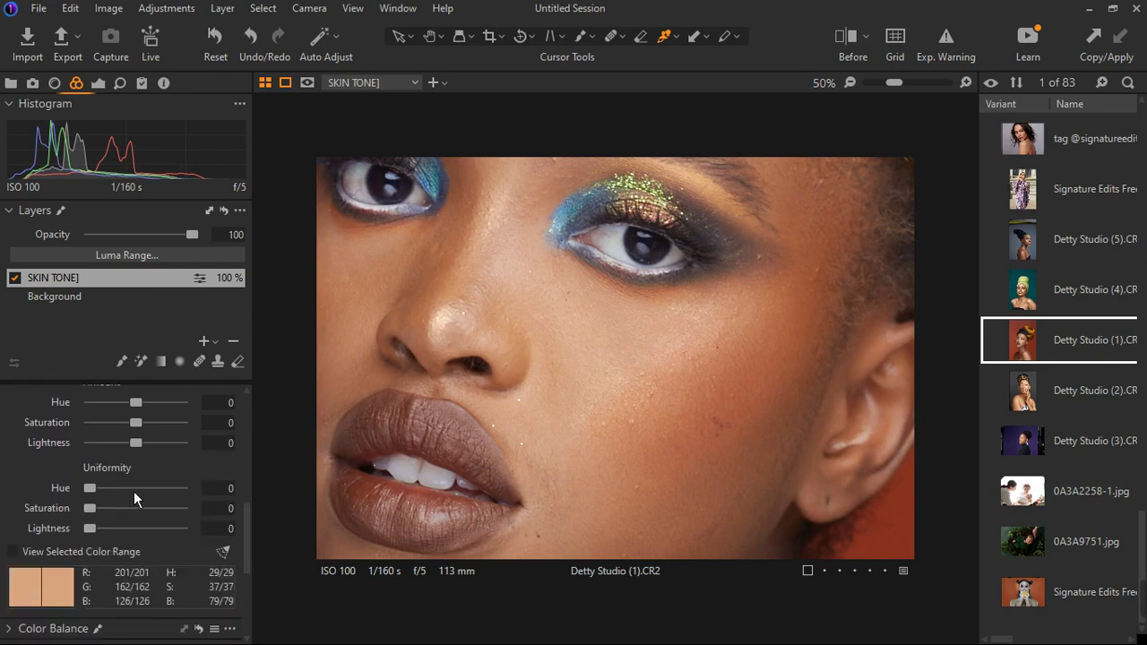
click(556, 422)
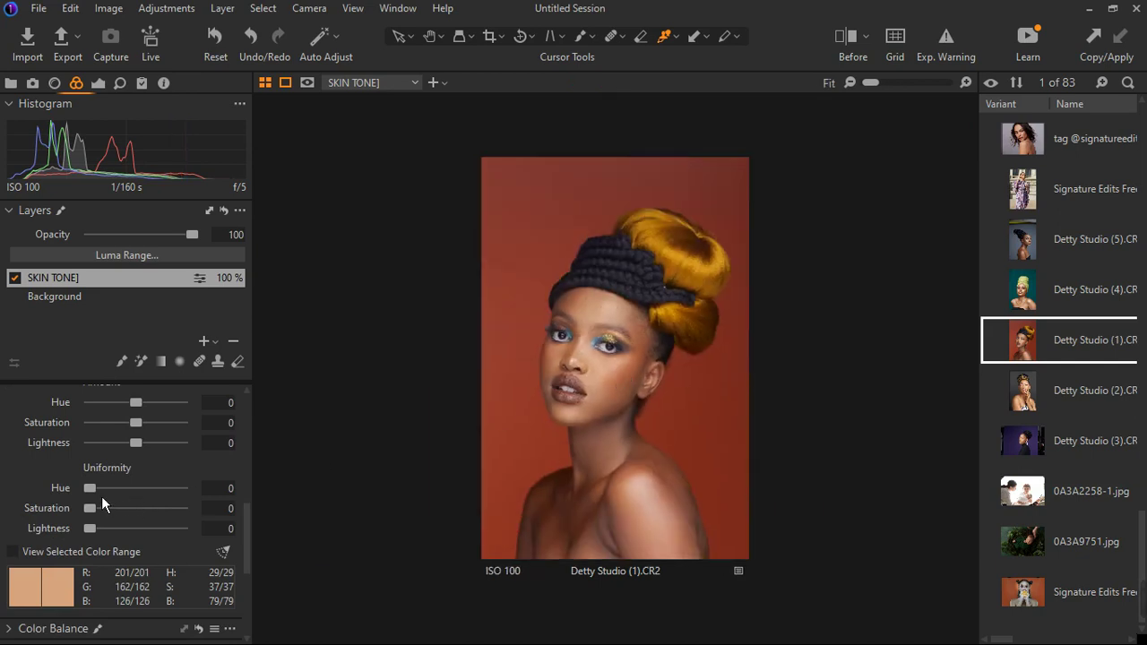
drag(103, 496, 144, 500)
drag(145, 501, 172, 501)
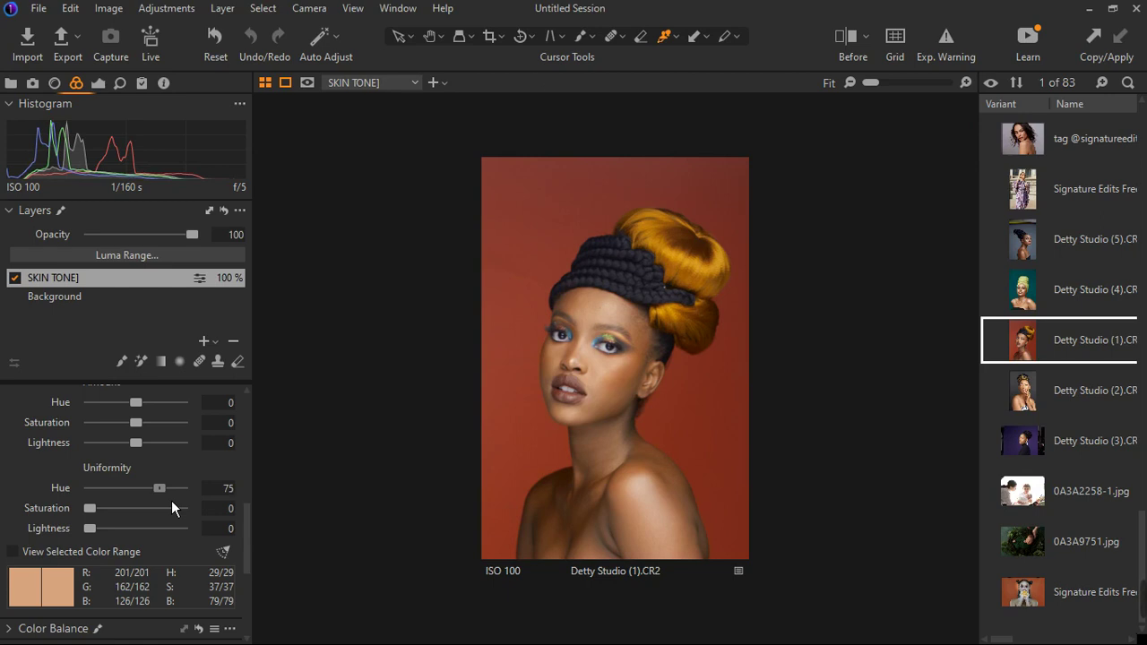
drag(172, 502, 160, 522)
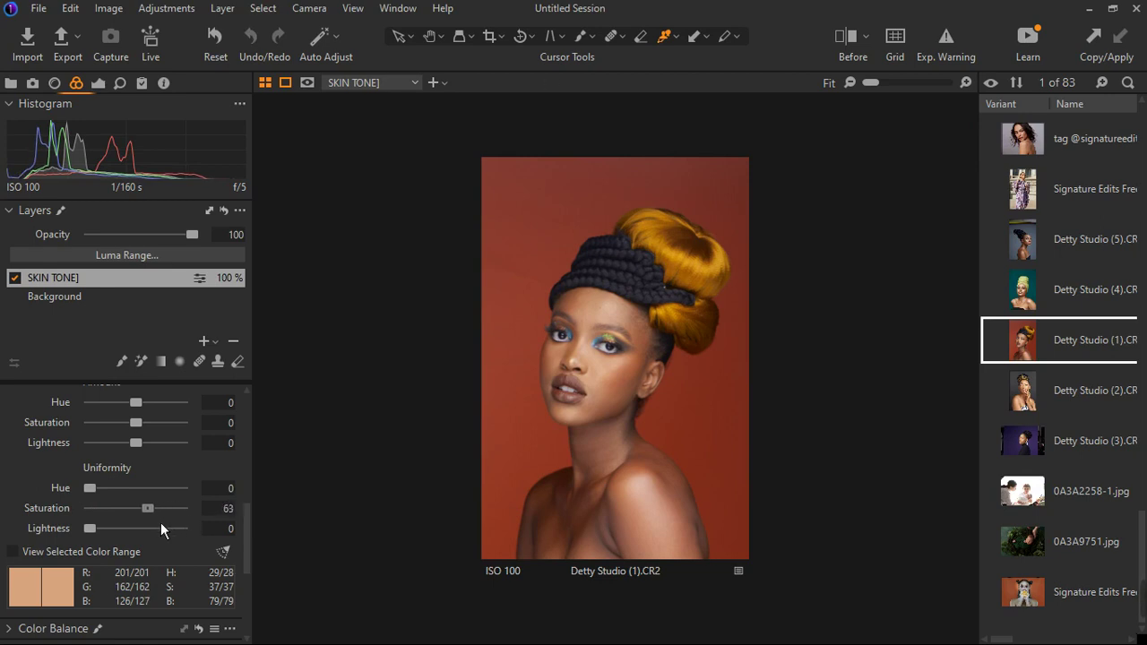
key(Up)
drag(156, 515, 609, 591)
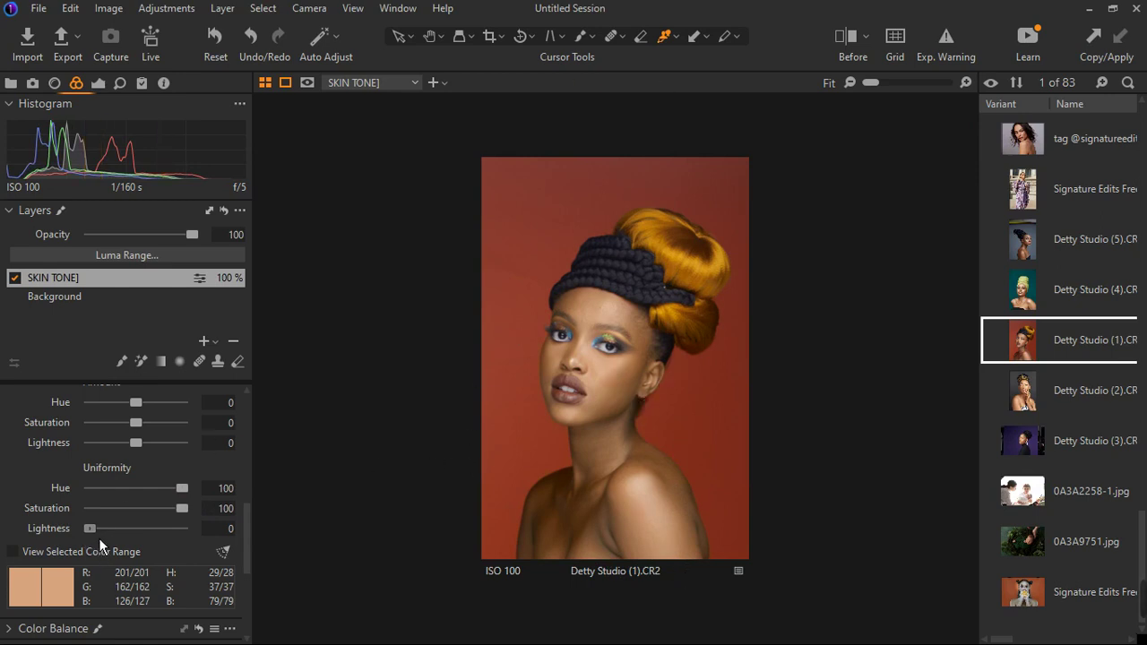
drag(98, 538, 120, 536)
Set the skin tone Amount Hue to -5 and compare the portrait with its before view.
scroll(109, 488, up, 1)
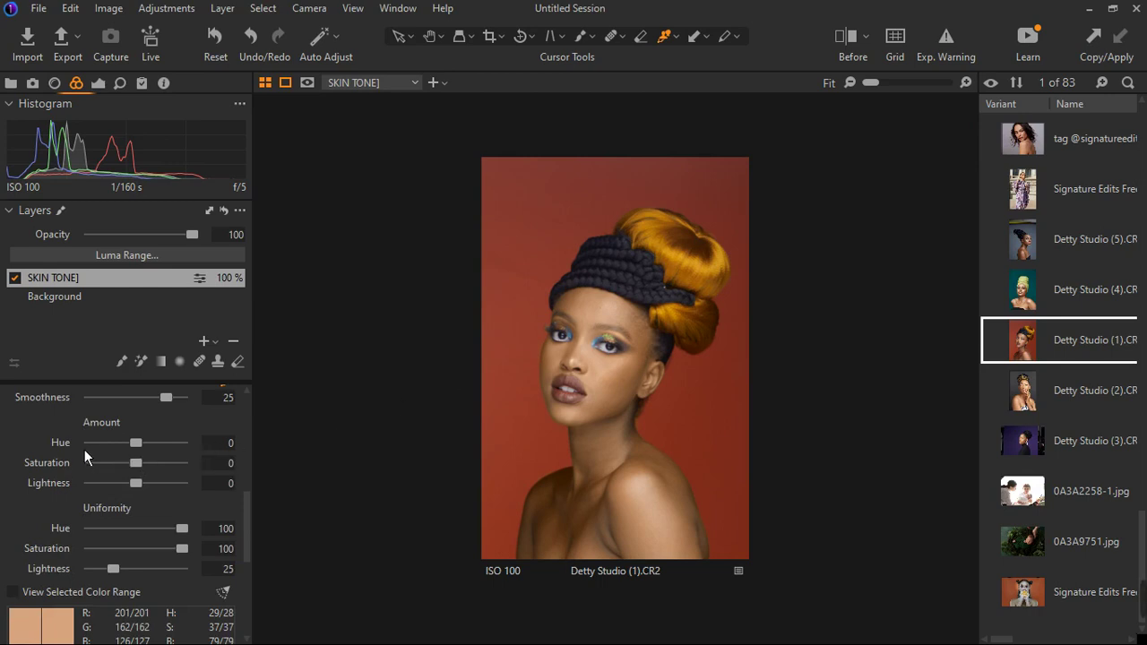
drag(146, 447, 95, 457)
click(847, 36)
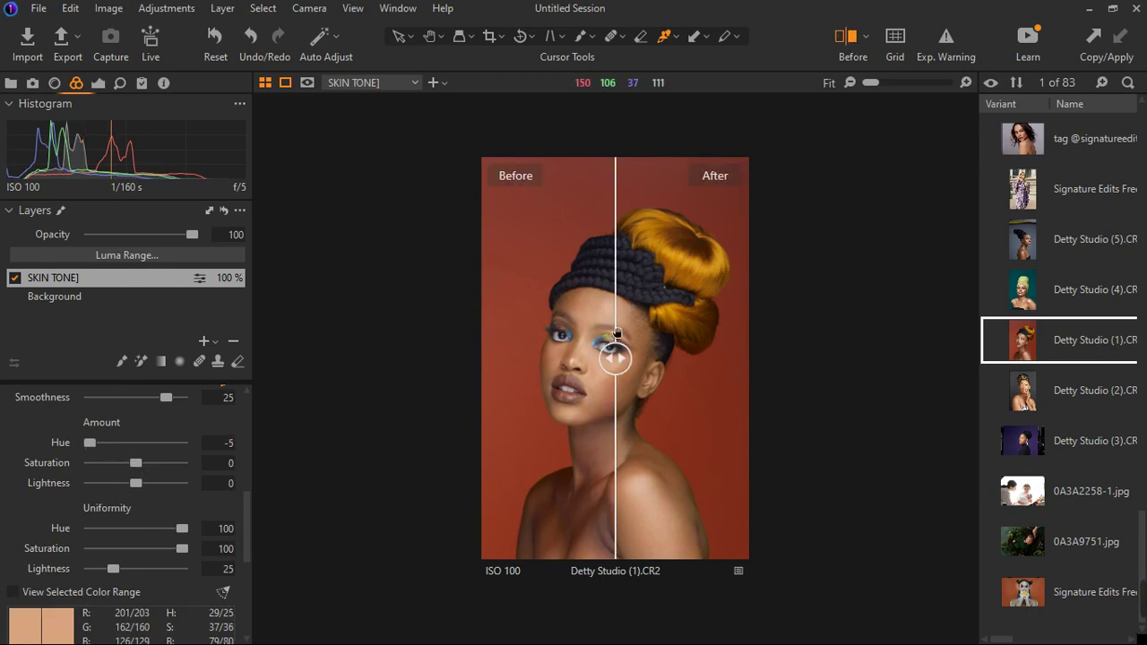
drag(614, 358, 576, 392)
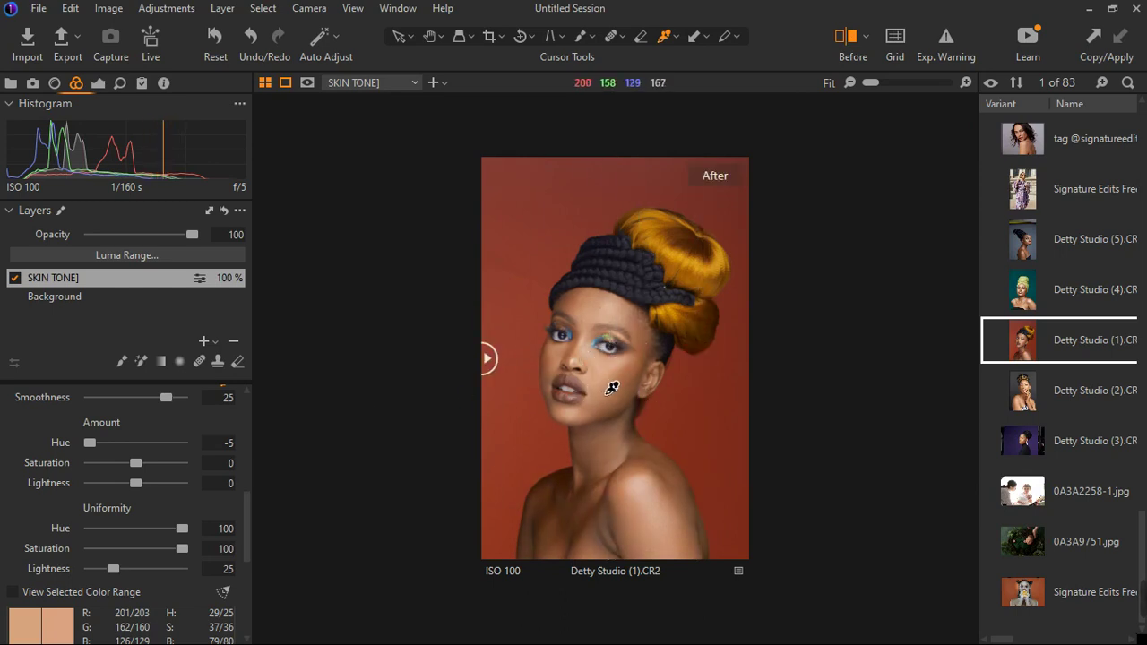
Compare the portrait with its before view and try the skin tone Amount at Saturation 9.3 and Lightness 1.8.
click(488, 359)
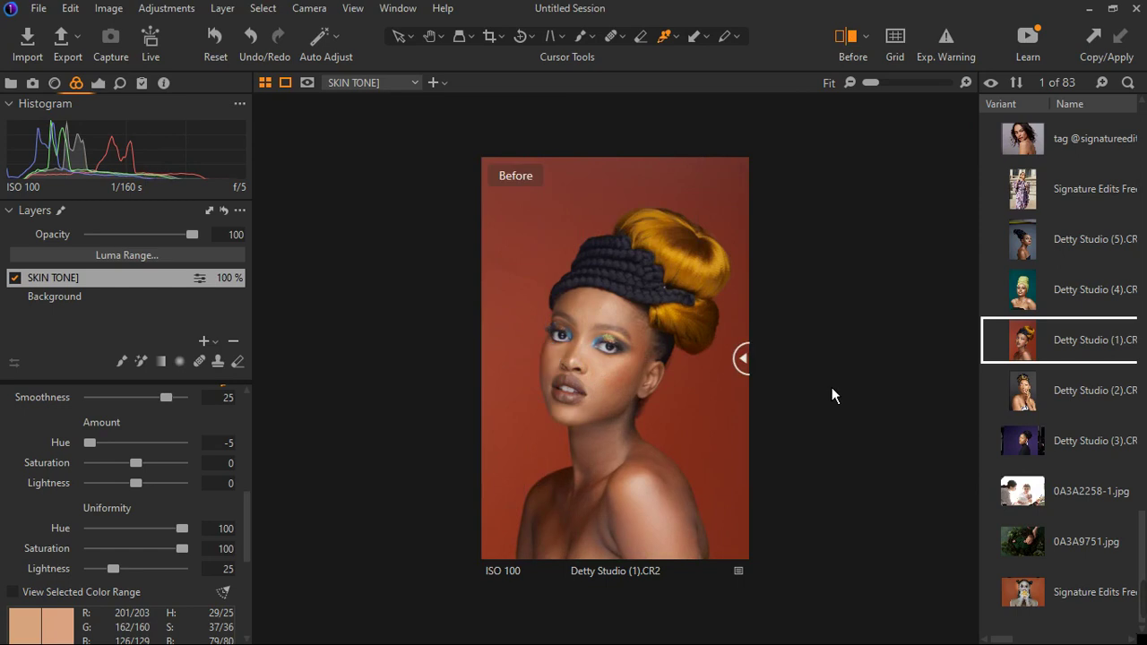
click(742, 358)
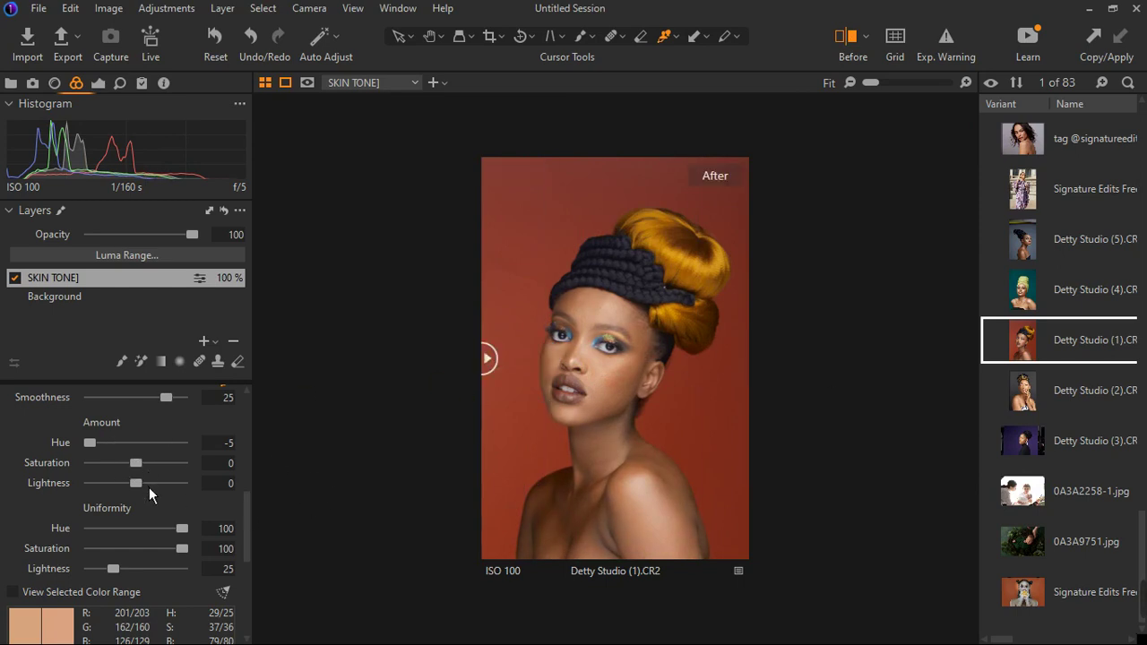
drag(148, 487, 156, 487)
drag(160, 469, 163, 469)
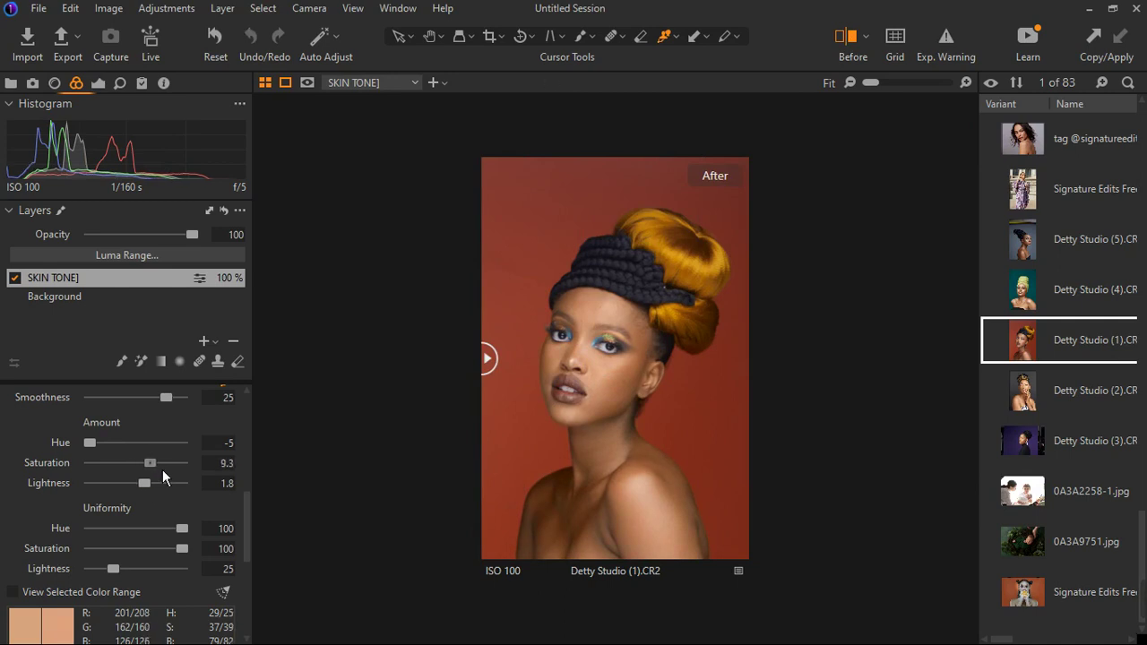
Reset the skin tone Amount Saturation to 0 and lower the Uniformity Saturation to 92.
drag(158, 469, 141, 470)
drag(139, 472, 145, 471)
drag(193, 556, 185, 555)
double_click(140, 472)
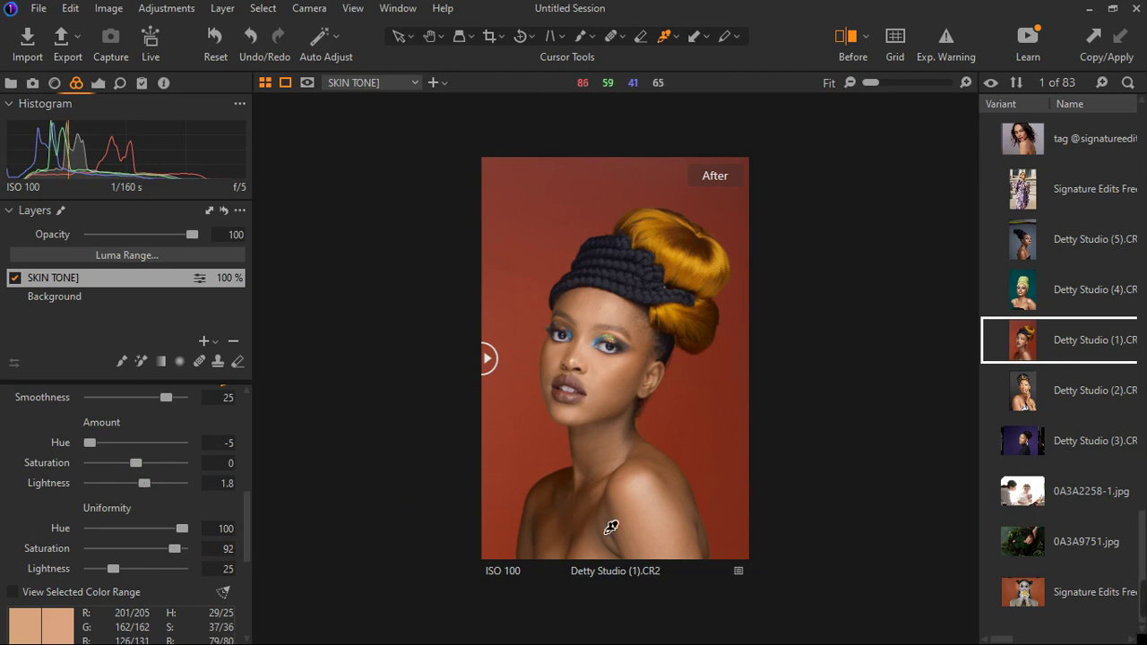
Try the skin tone Amount Saturation at -16.4 and at 16.4 while checking the neck and shoulder up close.
scroll(595, 543, up, 3)
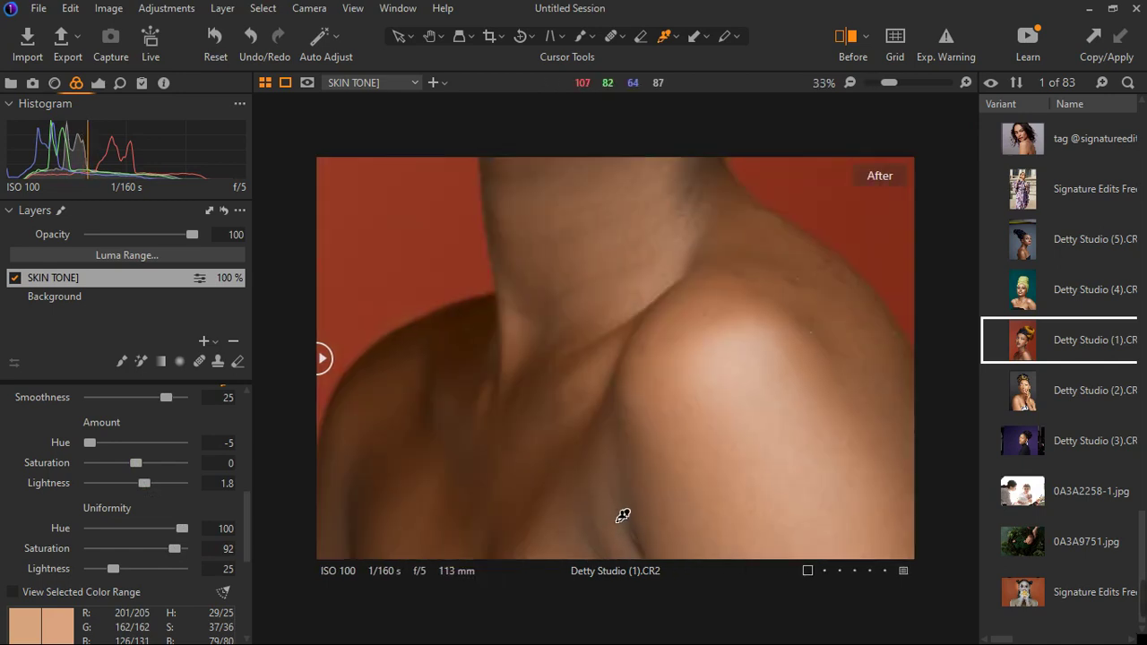
scroll(621, 517, down, 2)
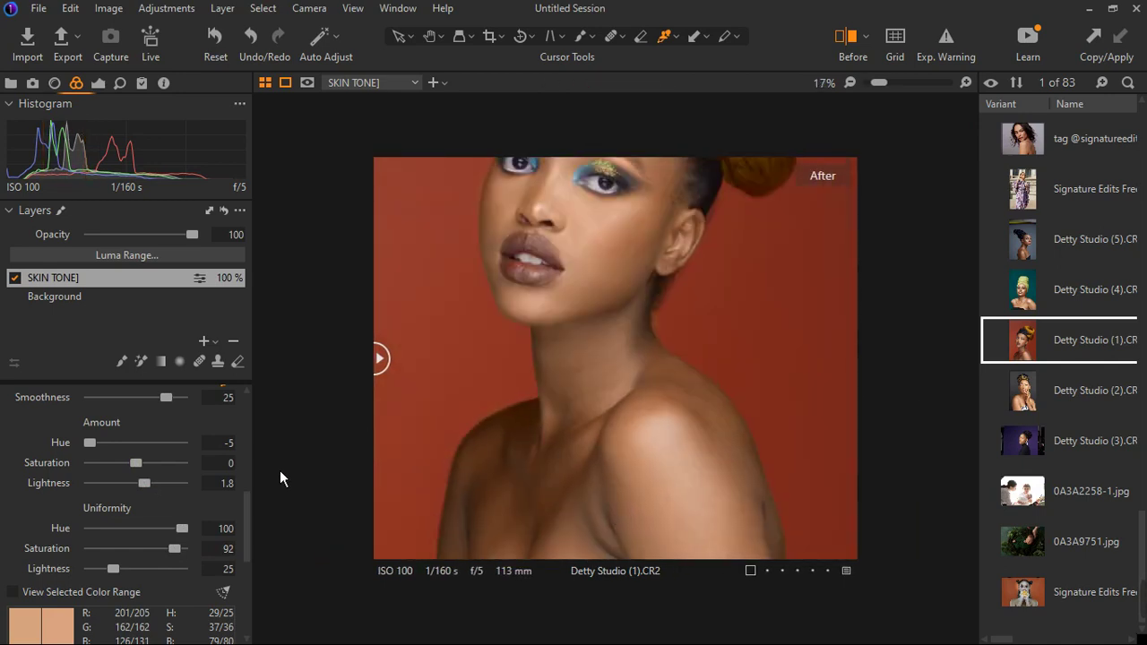
scroll(279, 471, down, 1)
scroll(608, 548, up, 1)
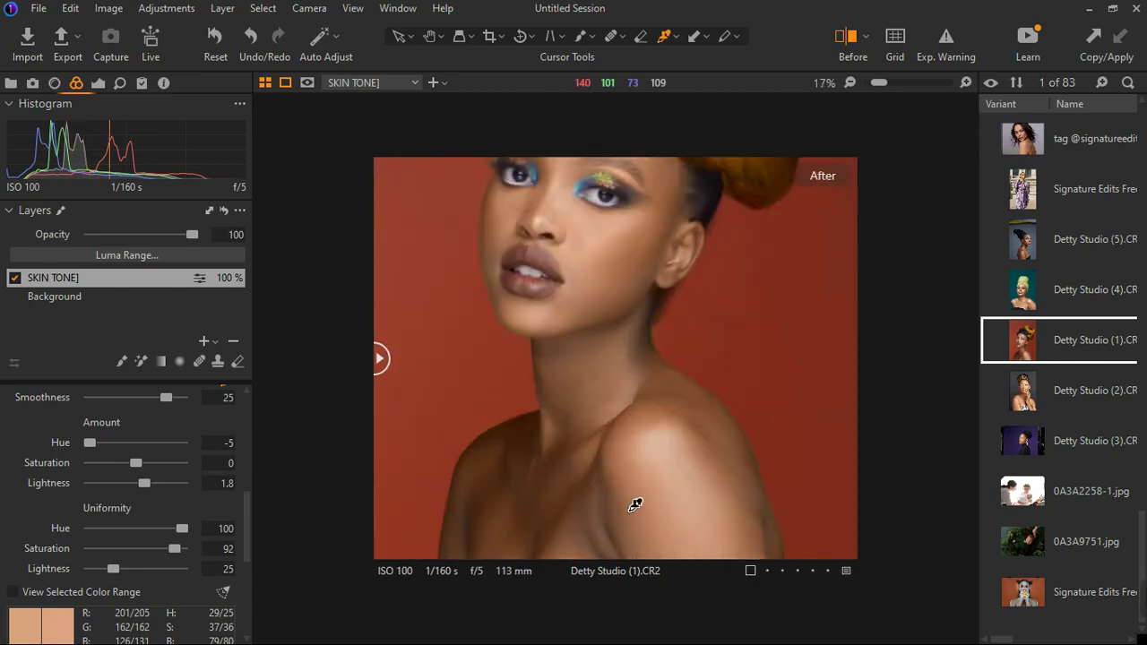
scroll(636, 502, down, 1)
scroll(550, 495, up, 2)
scroll(565, 494, down, 1)
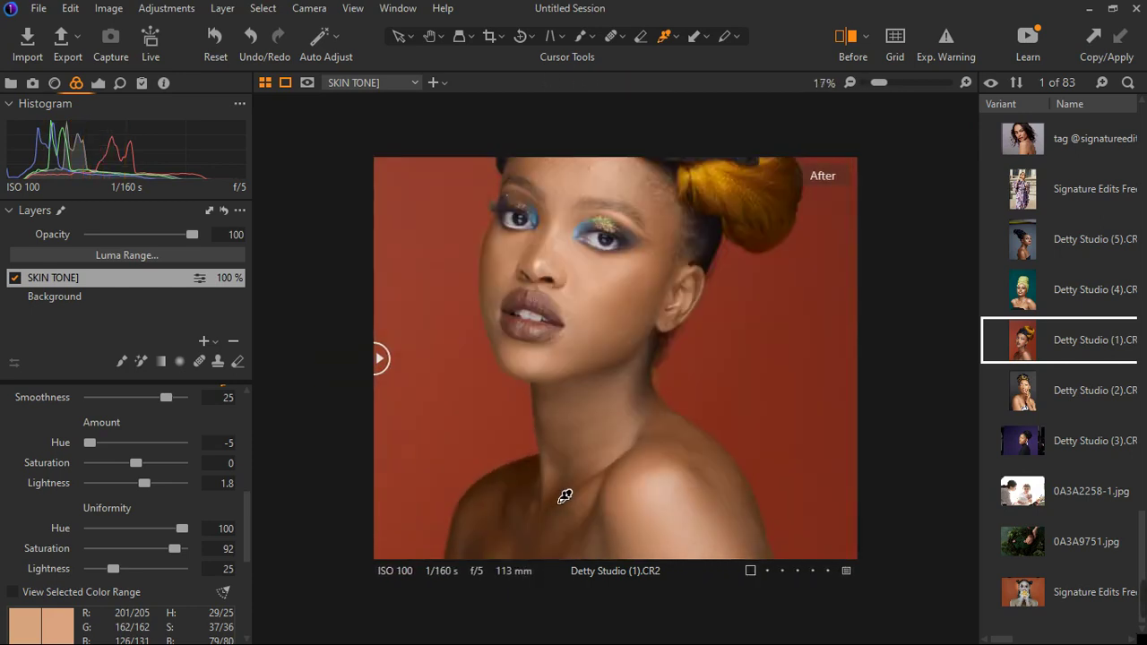
drag(145, 469, 120, 476)
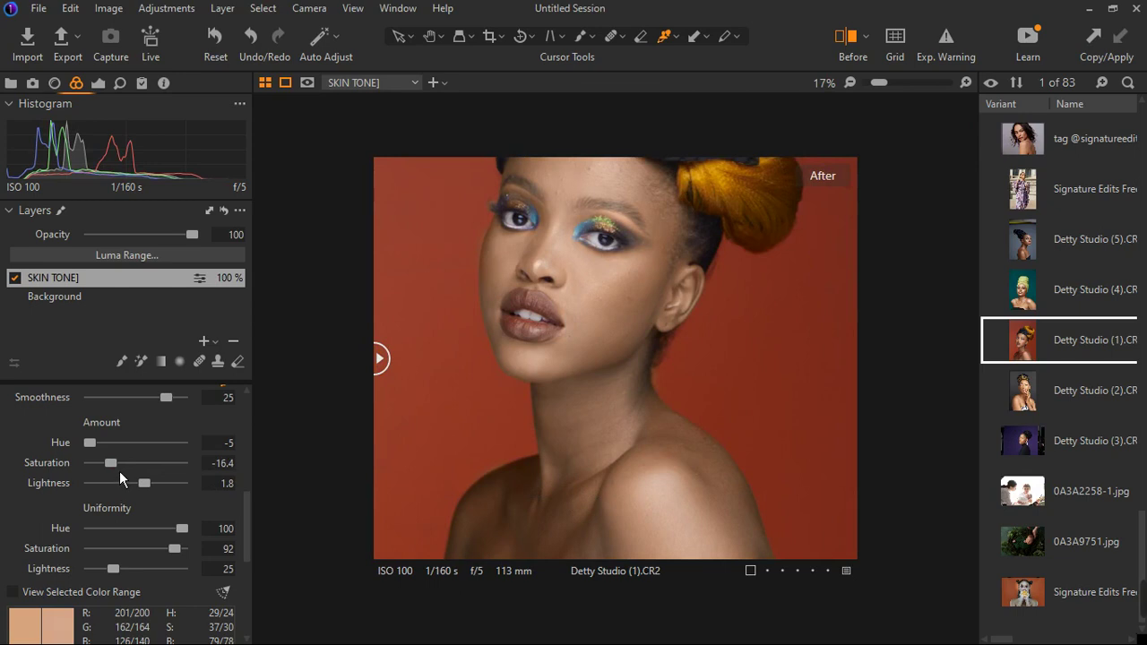
drag(119, 470, 169, 470)
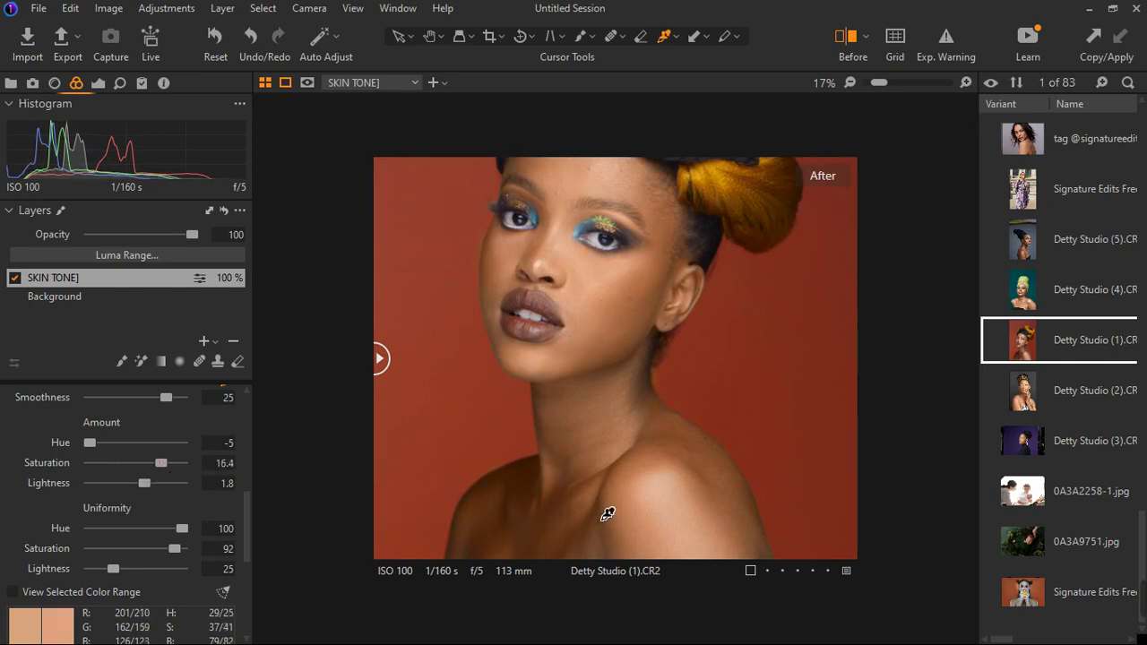
key(ctrl+0)
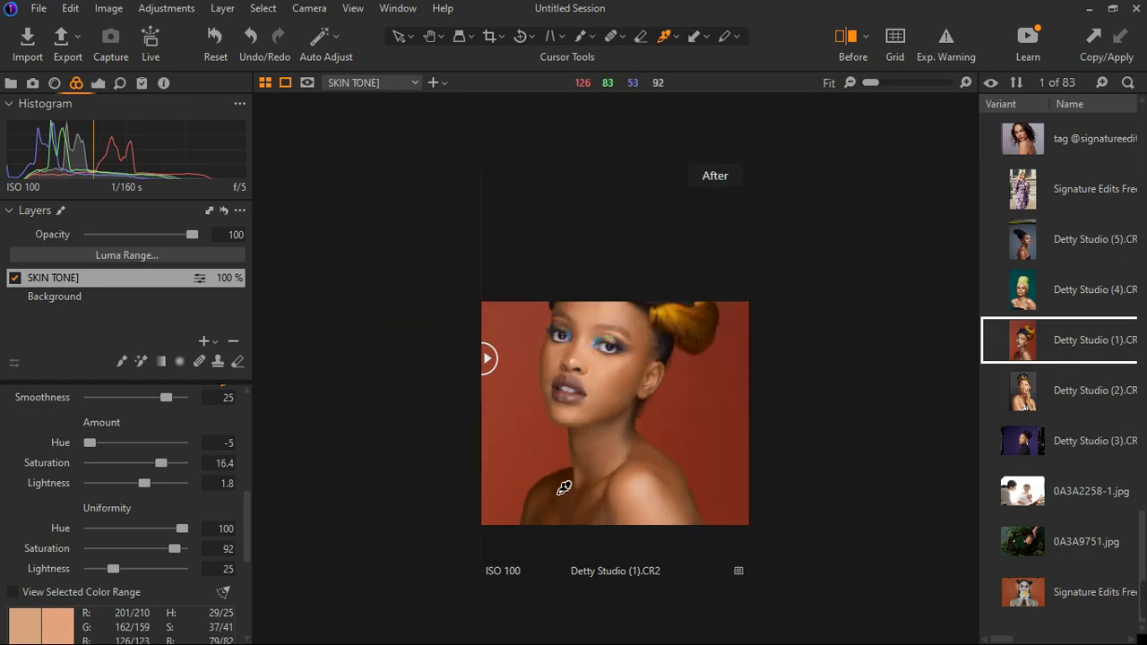
Set the skin tone Amount Saturation to -14.2 and the Uniformity Saturation to 100.
drag(161, 464, 129, 465)
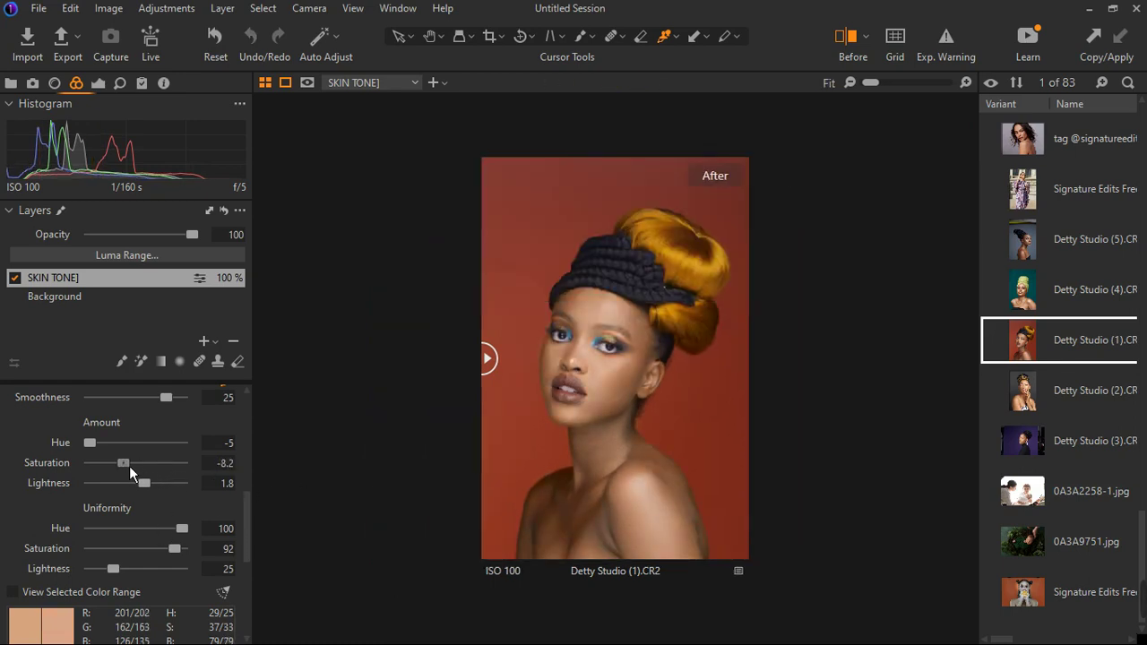
key(ctrl+plus)
click(576, 491)
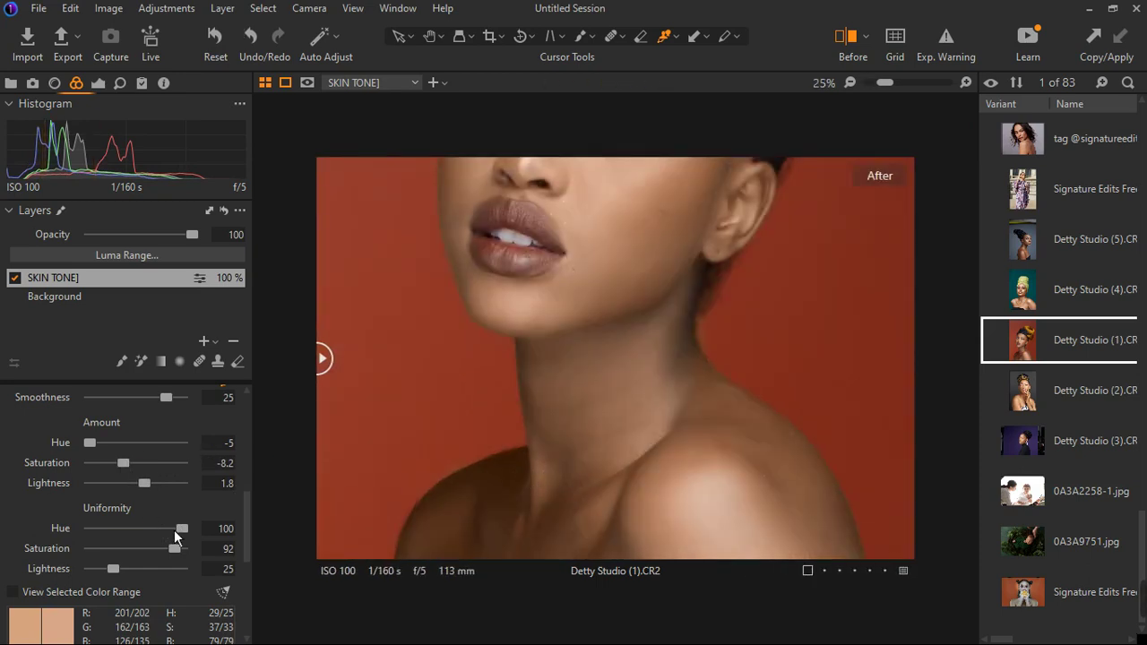
drag(181, 553, 163, 555)
drag(137, 470, 122, 468)
drag(173, 558, 191, 555)
click(668, 415)
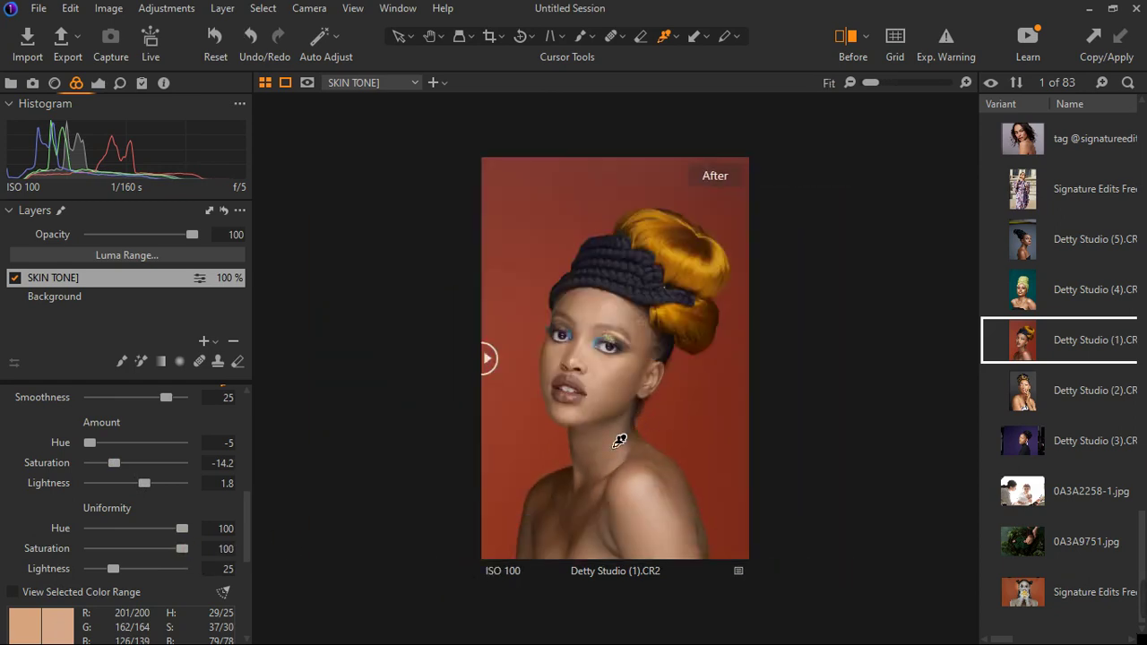
Set the skin tone Amount Lightness to -0.4 and the Uniformity Lightness to 26.
drag(499, 373, 479, 426)
drag(120, 572, 114, 573)
drag(153, 484, 142, 490)
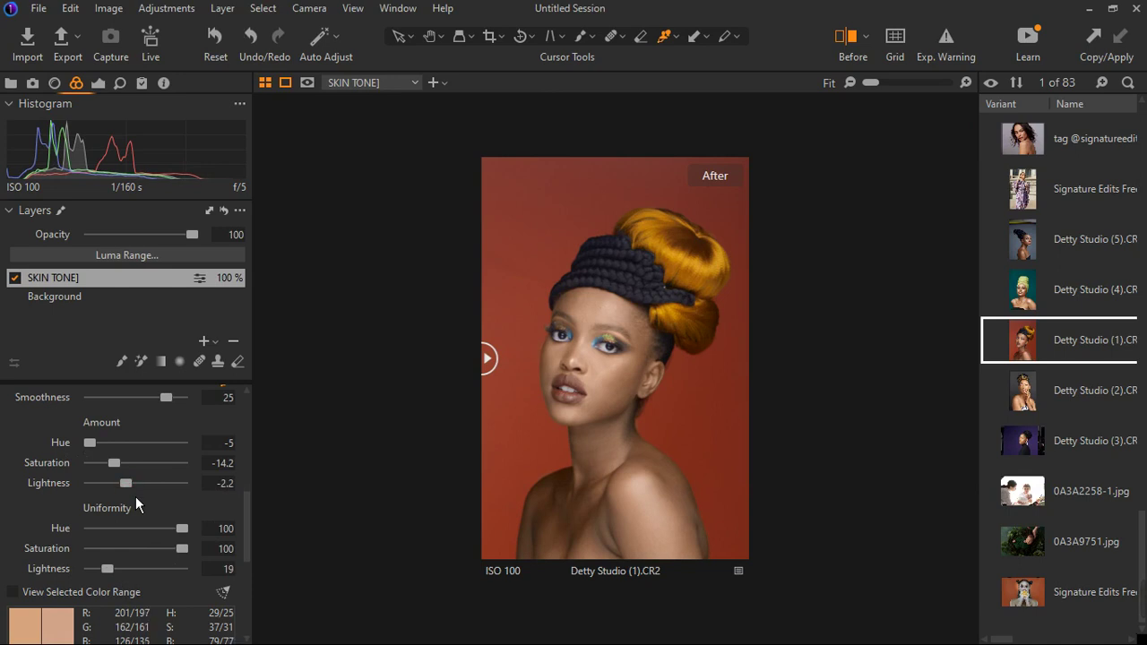
drag(134, 495, 137, 519)
drag(117, 572, 124, 578)
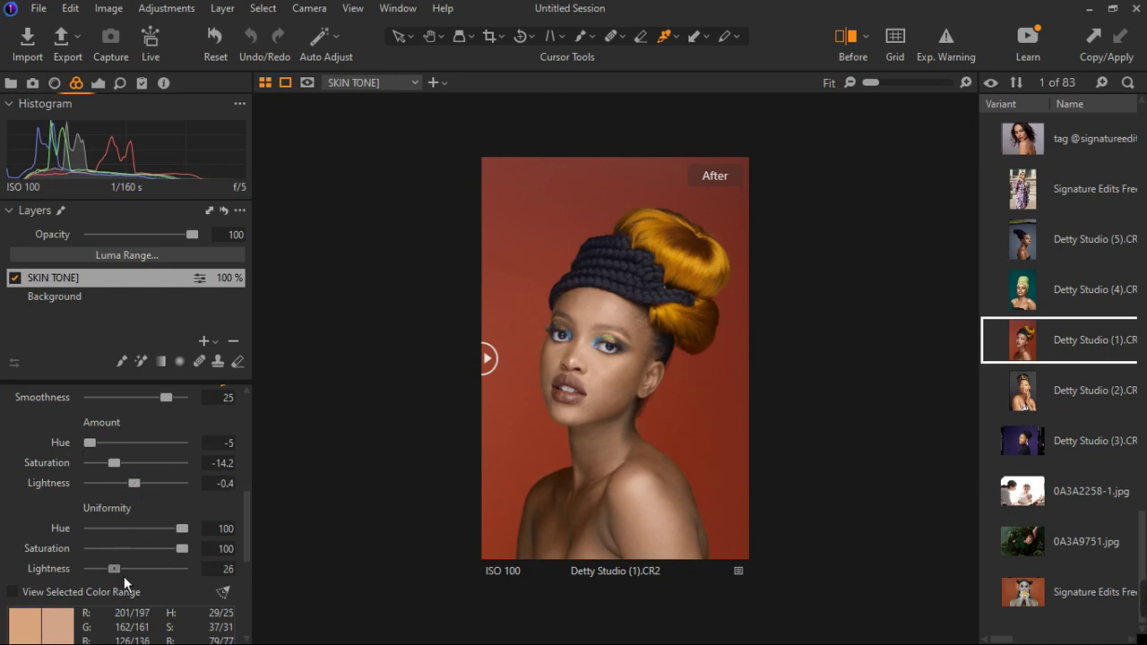
Add a new adjustment layer above the first skin tone layer and name it SKIN TONE 2.
click(205, 341)
click(282, 368)
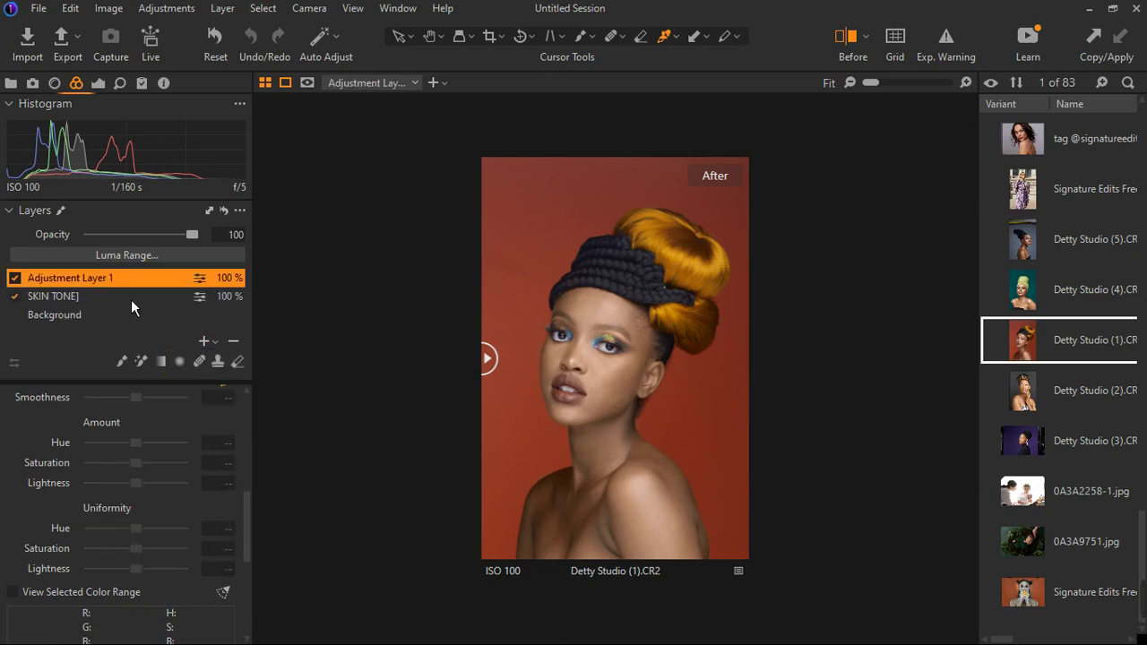
key(s)
double_click(101, 282)
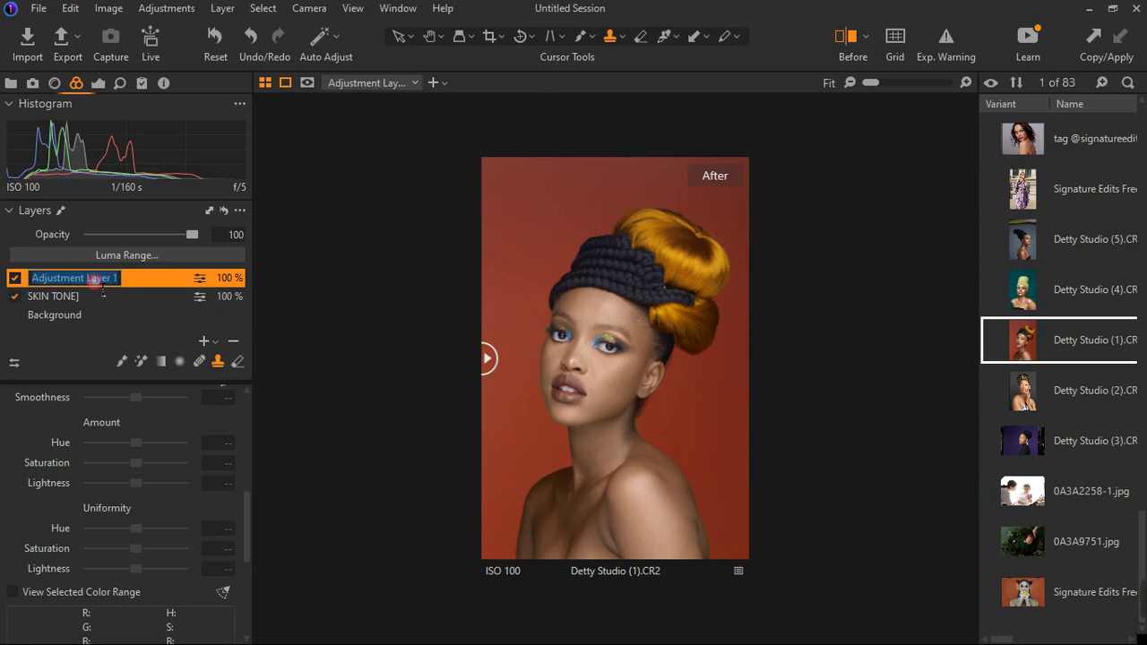
text(SKIN TONE 2)
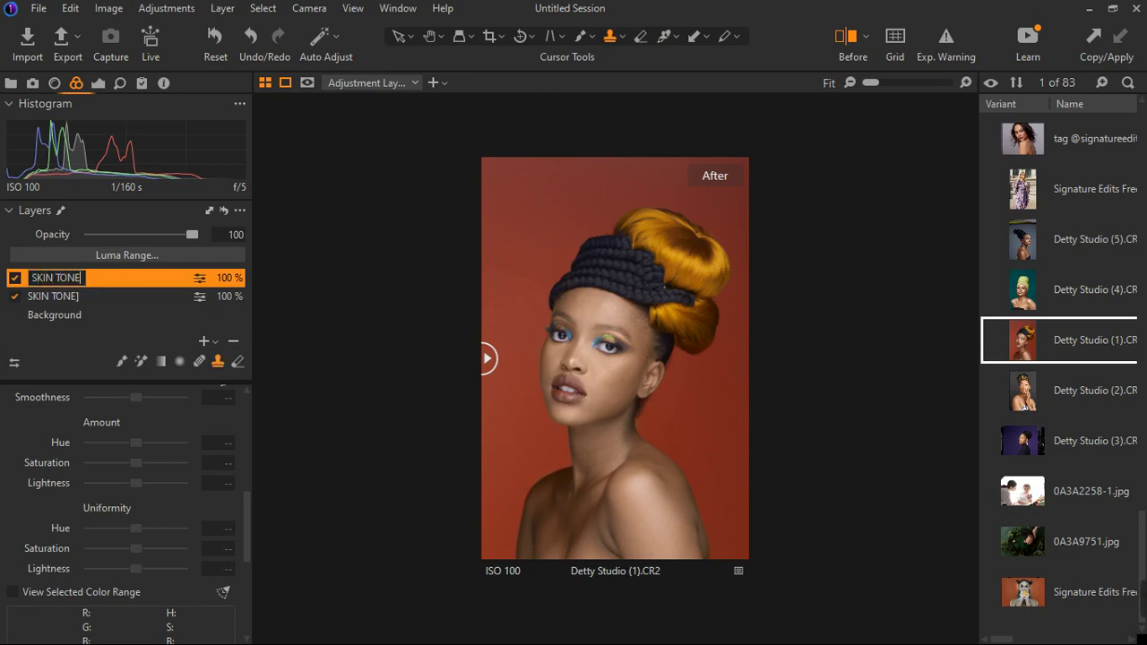
key(Return)
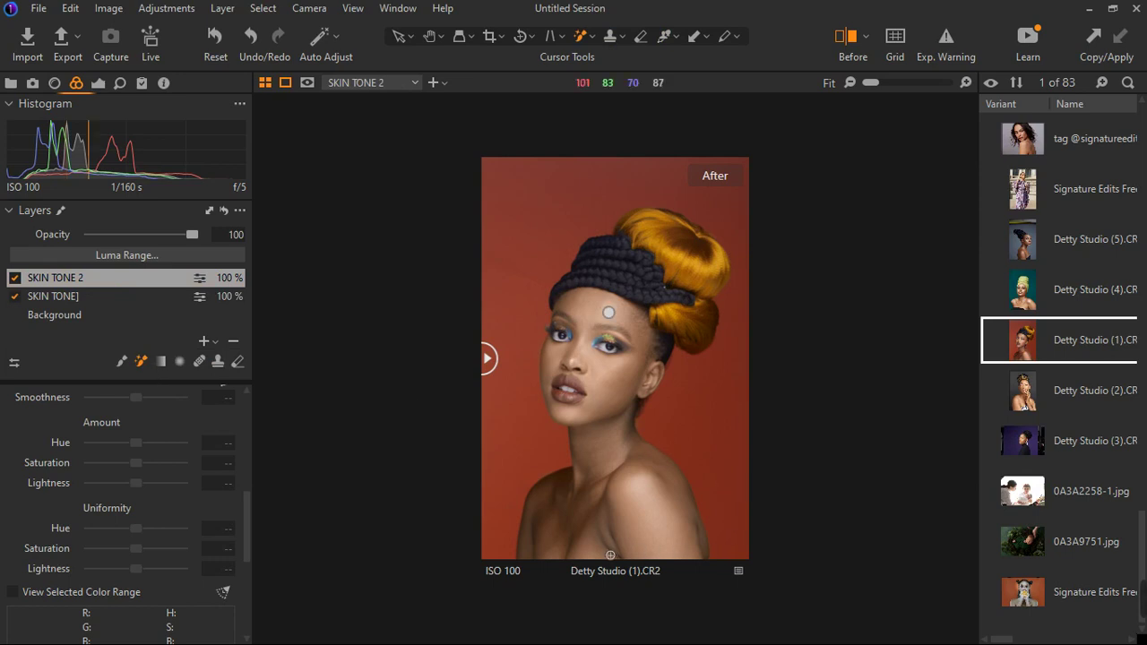
Mask the darker skin of the chest, neck, shoulders and face edges on the SKIN TONE 2 layer with the Magic Brush.
scroll(618, 557, up, 2)
scroll(620, 566, up, 1)
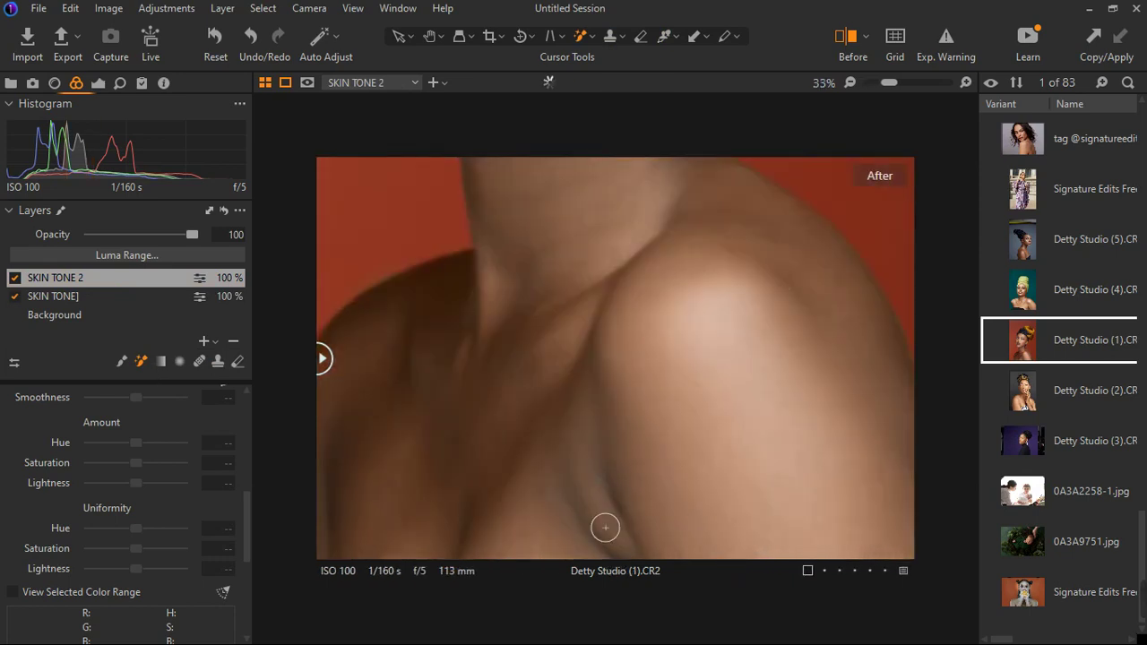
click(570, 491)
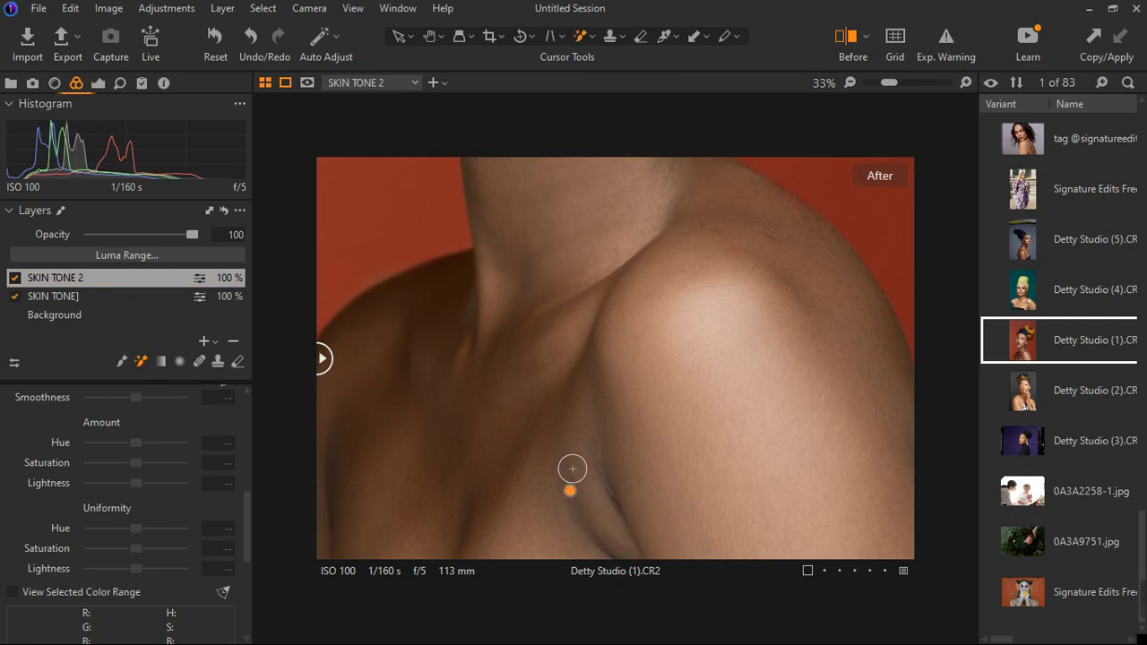
scroll(561, 412, down, 1)
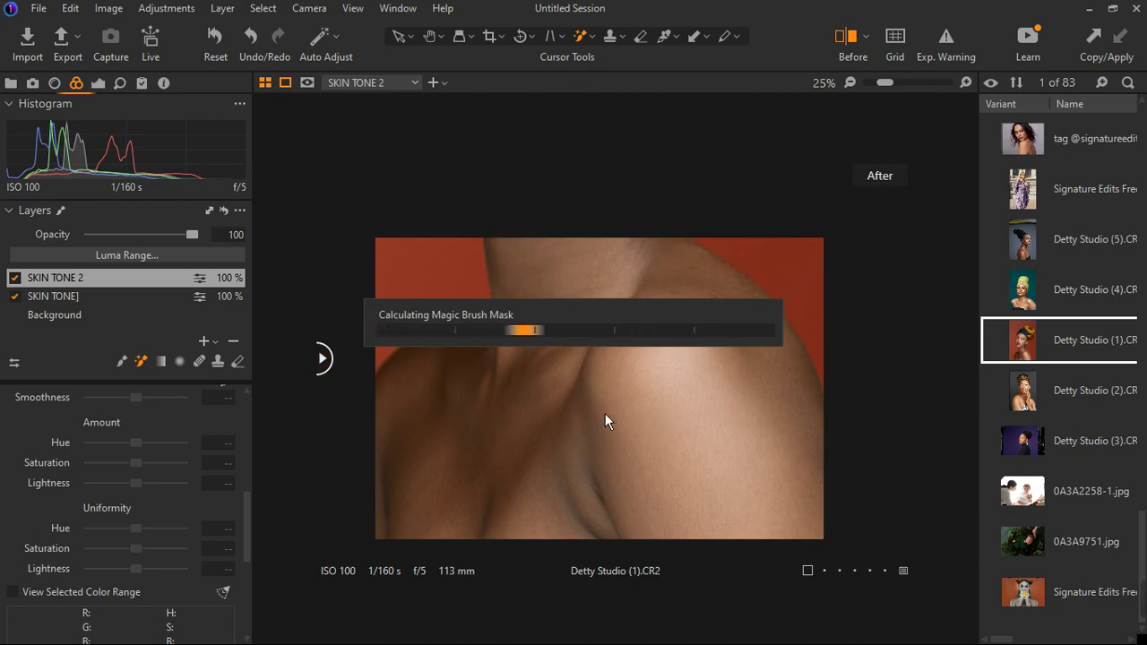
scroll(605, 413, down, 1)
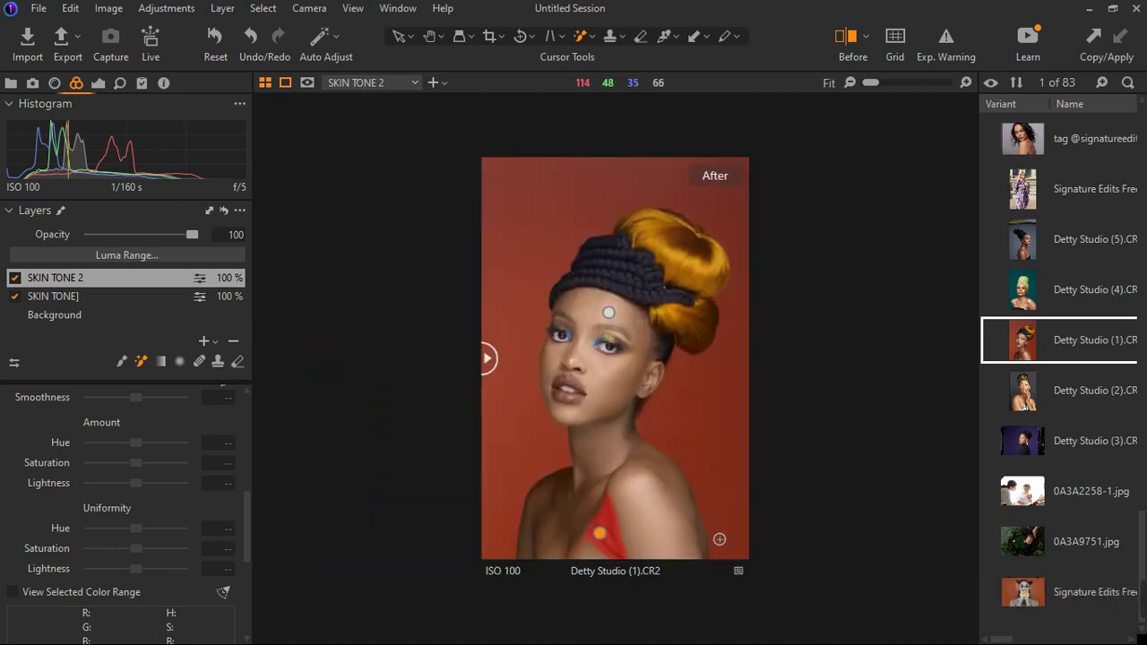
scroll(723, 537, up, 1)
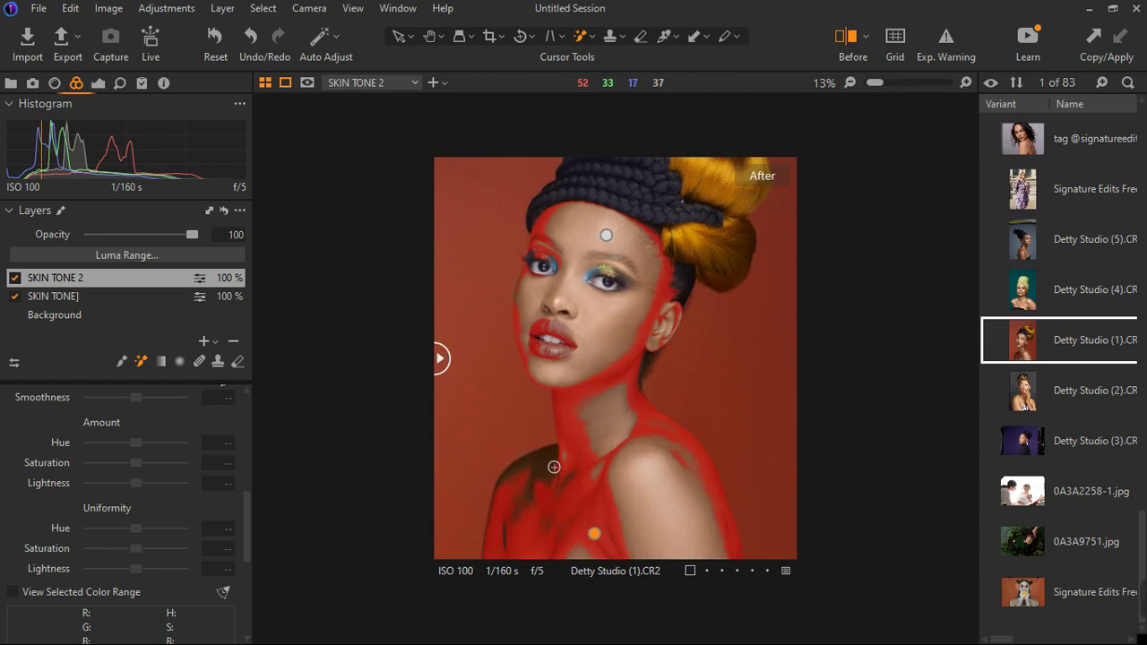
drag(554, 467, 543, 478)
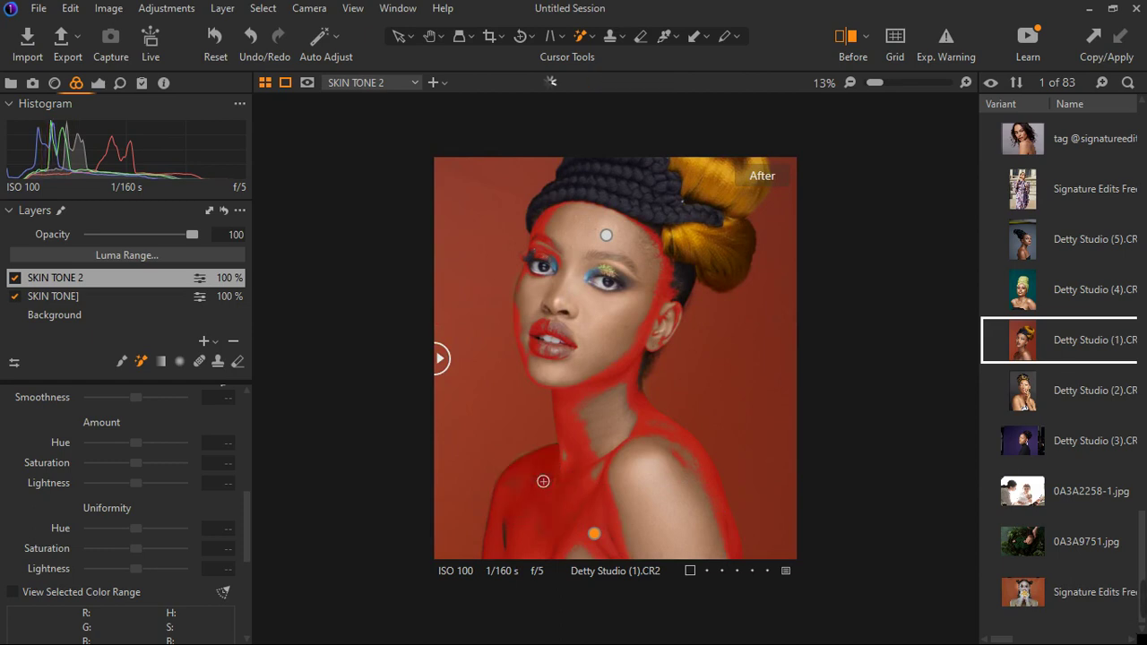
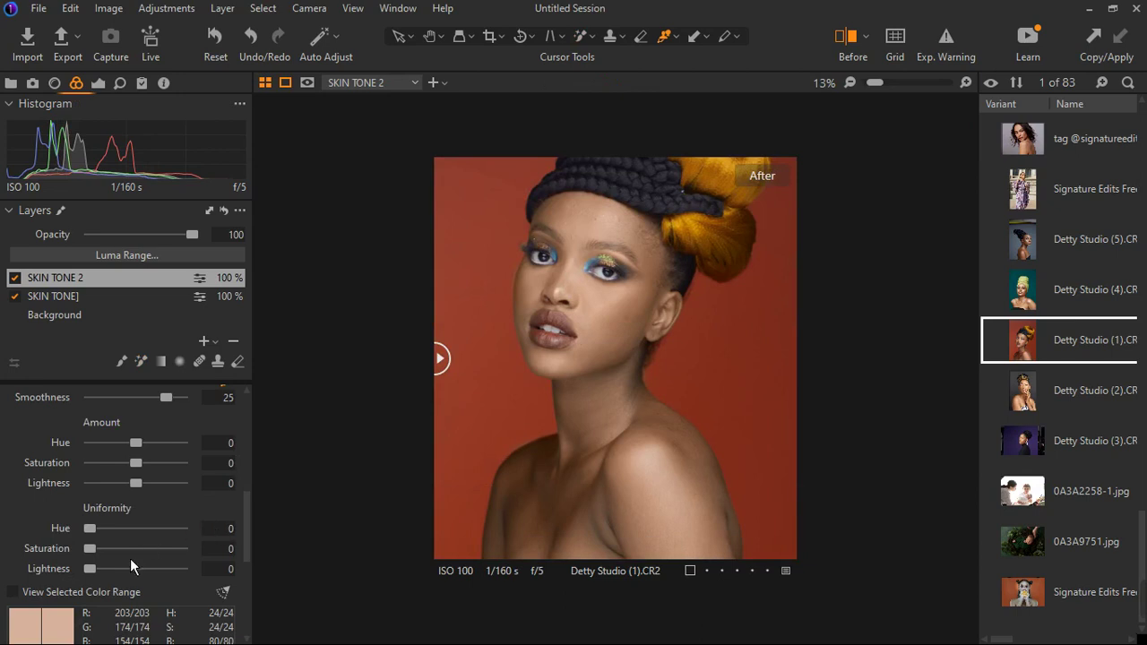
Set the SKIN TONE 2 layer's Uniformity Hue to 99 and its Amount Hue to -2.
drag(96, 540, 191, 544)
drag(148, 452, 120, 457)
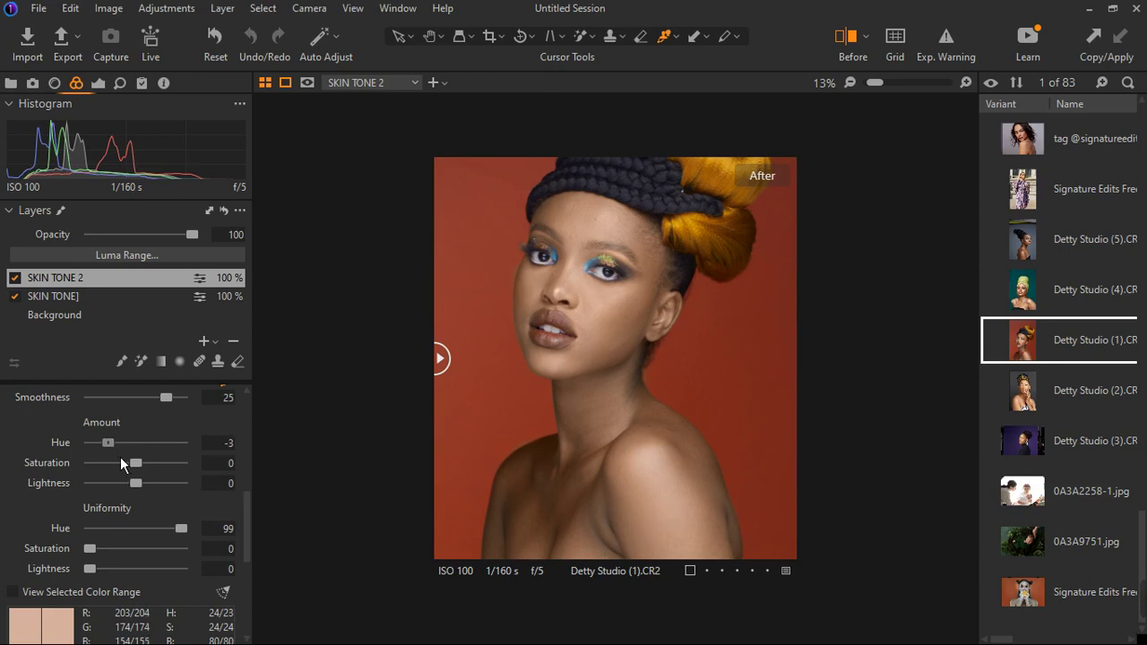
drag(120, 457, 129, 457)
Set the SKIN TONE 2 layer's Uniformity to Saturation 93 and Lightness 16.
drag(100, 556, 201, 547)
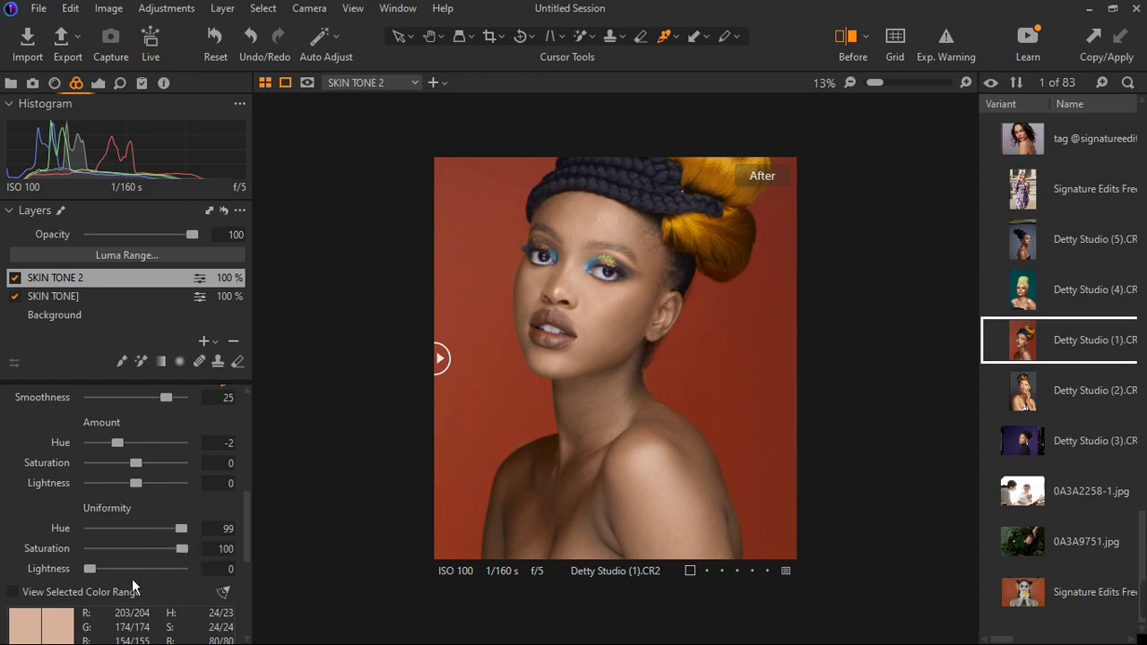
drag(101, 577, 118, 576)
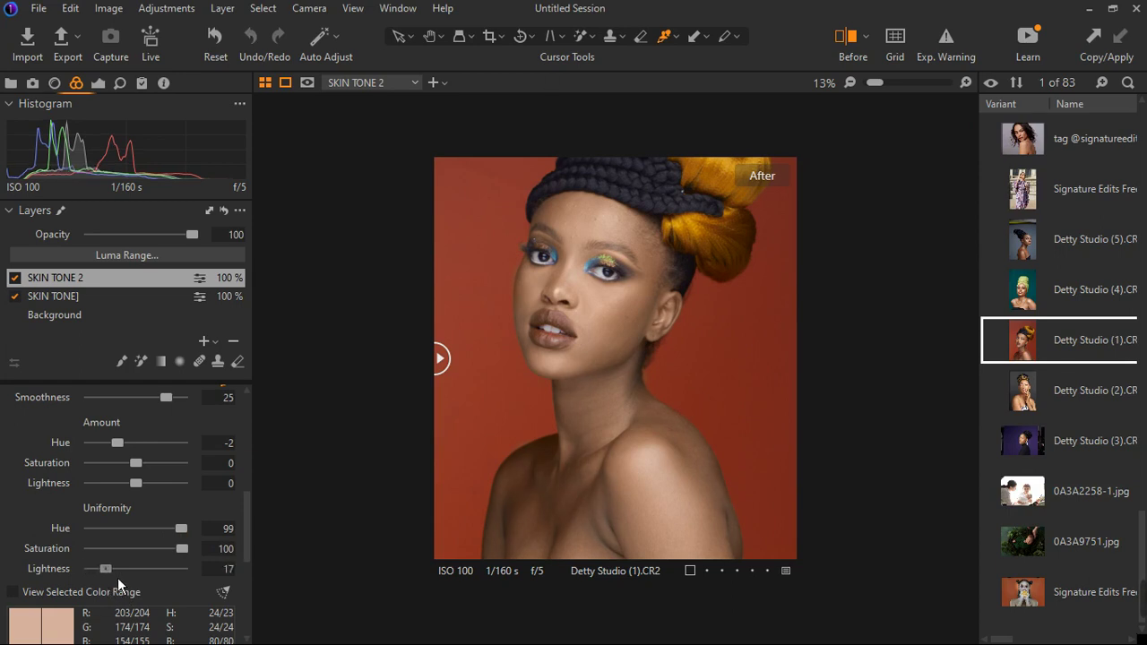
drag(118, 577, 117, 577)
drag(189, 554, 181, 554)
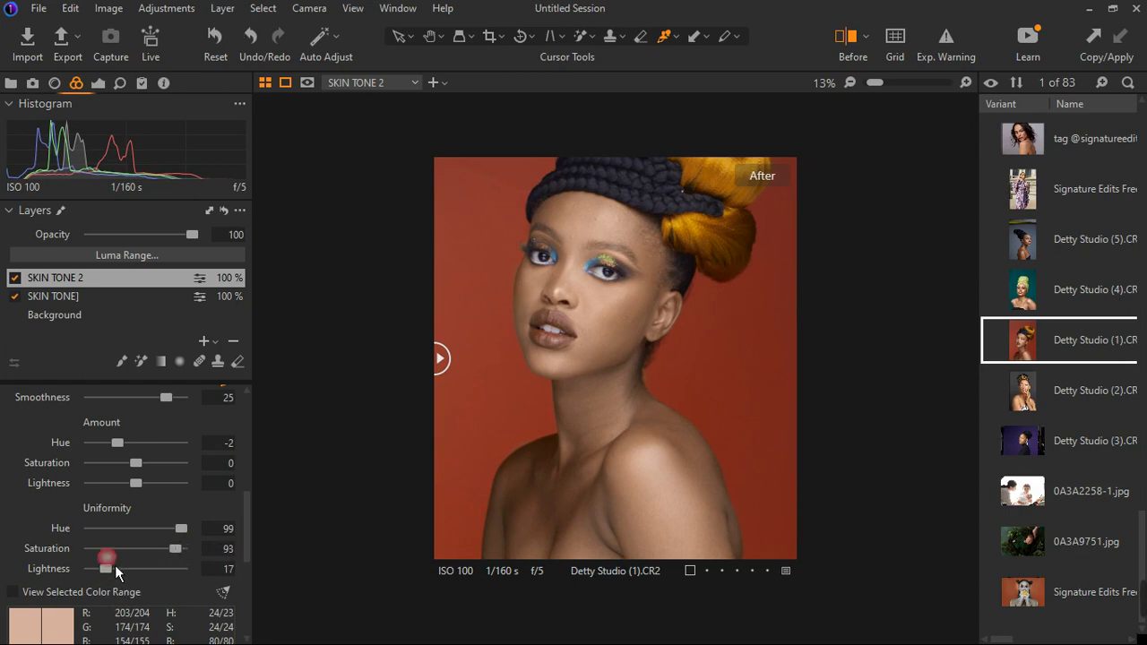
drag(112, 575, 112, 577)
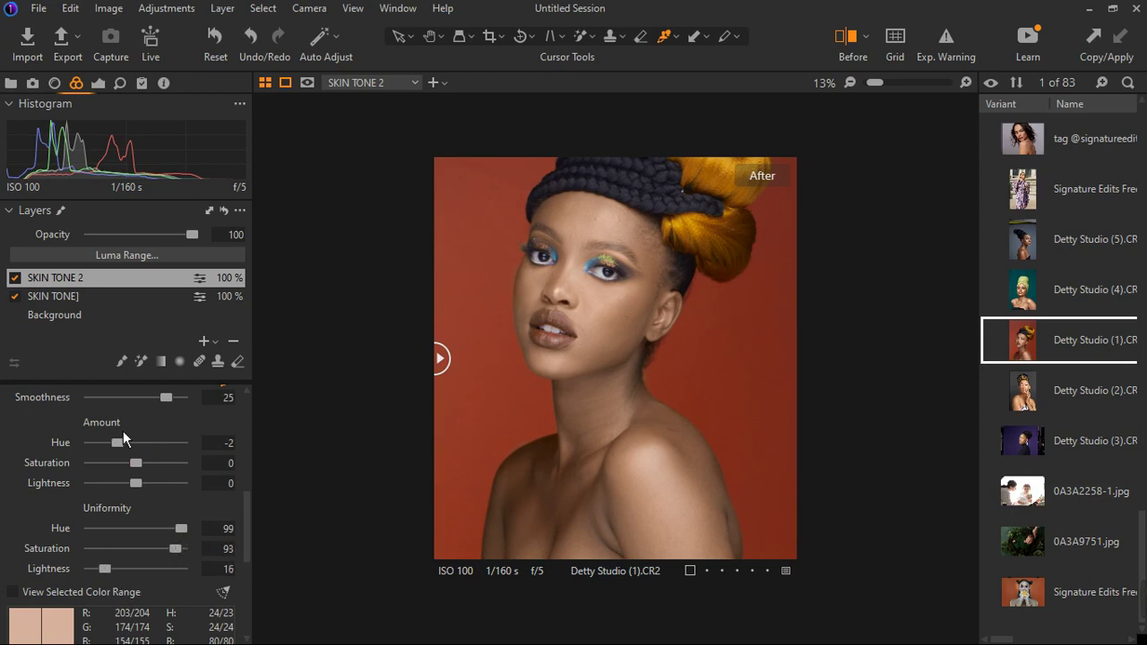
Set the SKIN TONE 2 layer's Amount to Hue -3 and Saturation -3.3.
drag(120, 450, 138, 474)
drag(132, 472, 134, 472)
scroll(146, 442, up, 2)
Compare the portrait with the SKIN TONE 2 layer off and on, and with its before view.
click(15, 278)
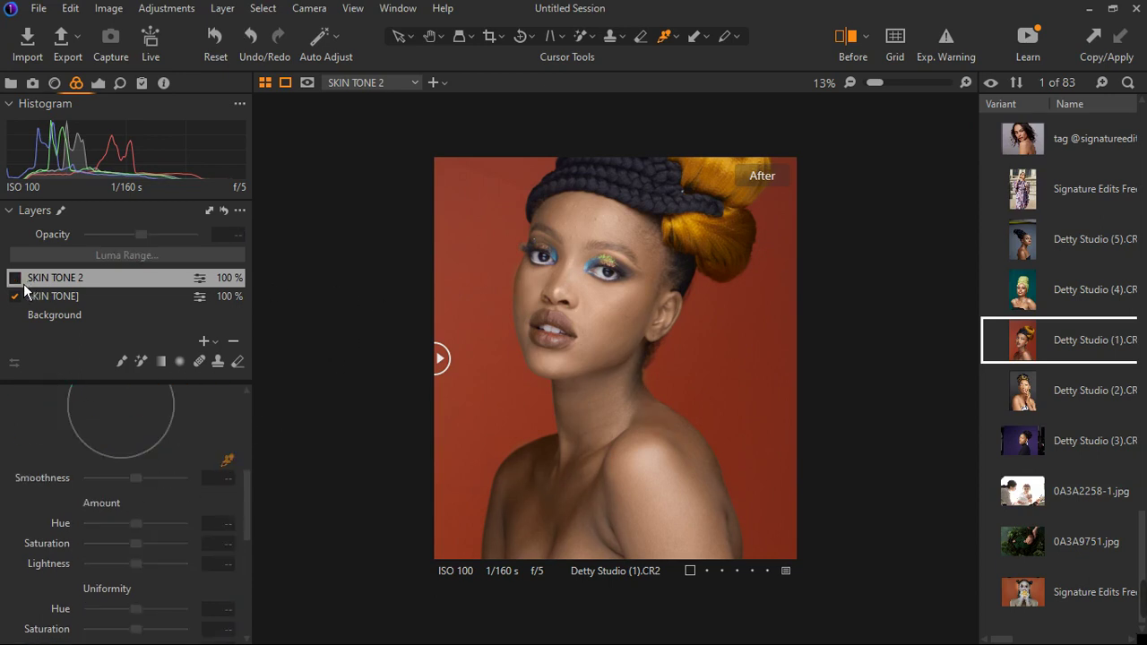
click(23, 284)
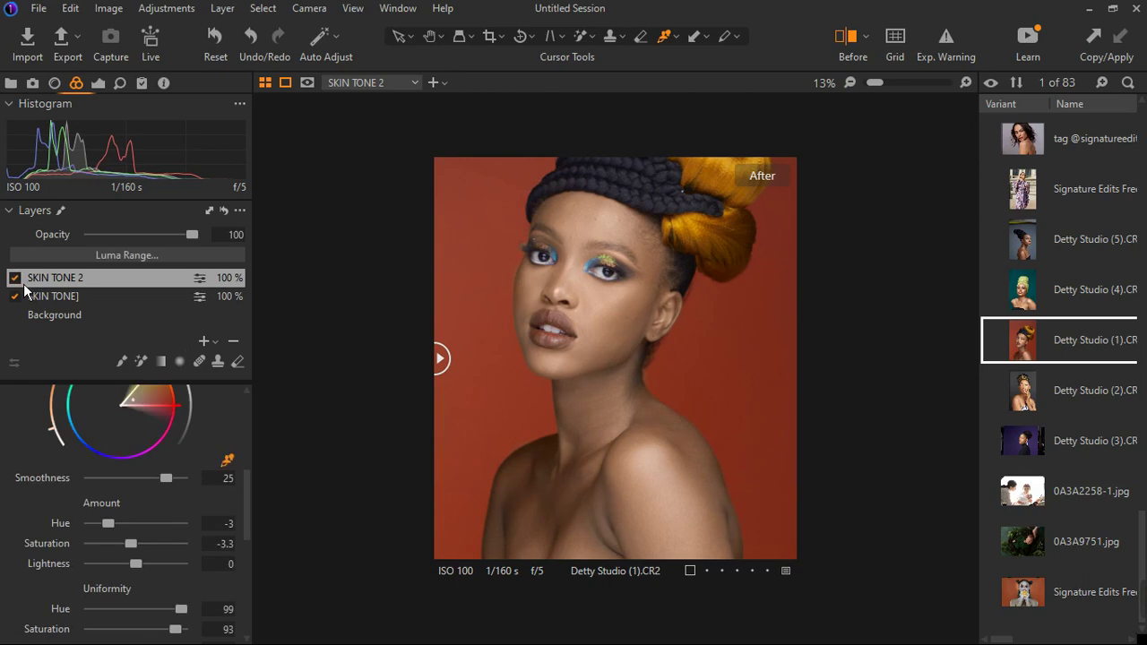
click(25, 285)
click(24, 286)
key(y)
key(y)
key(y)
key(y)
drag(627, 475, 491, 479)
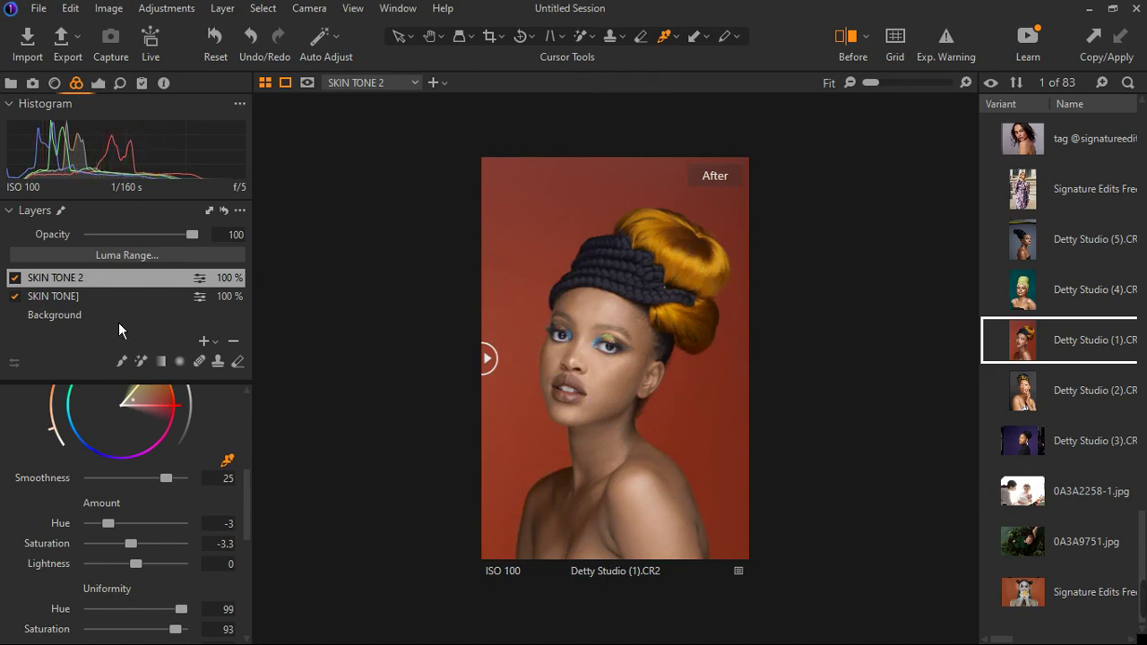
Add a new empty adjustment layer and name it WEAVON.
click(213, 342)
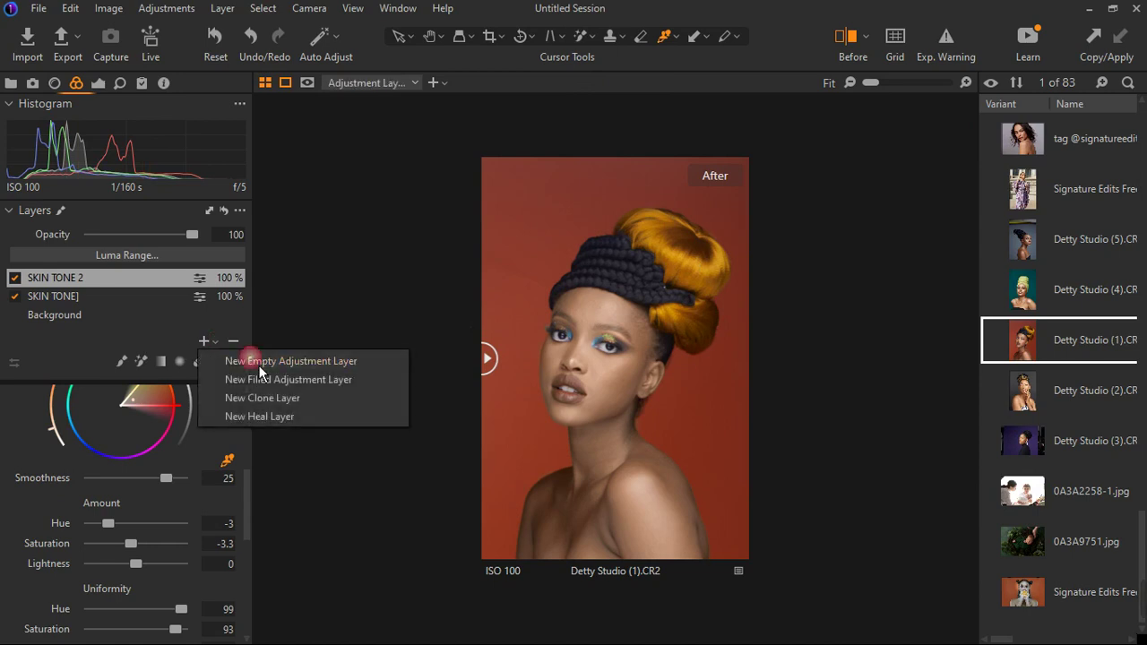
click(258, 365)
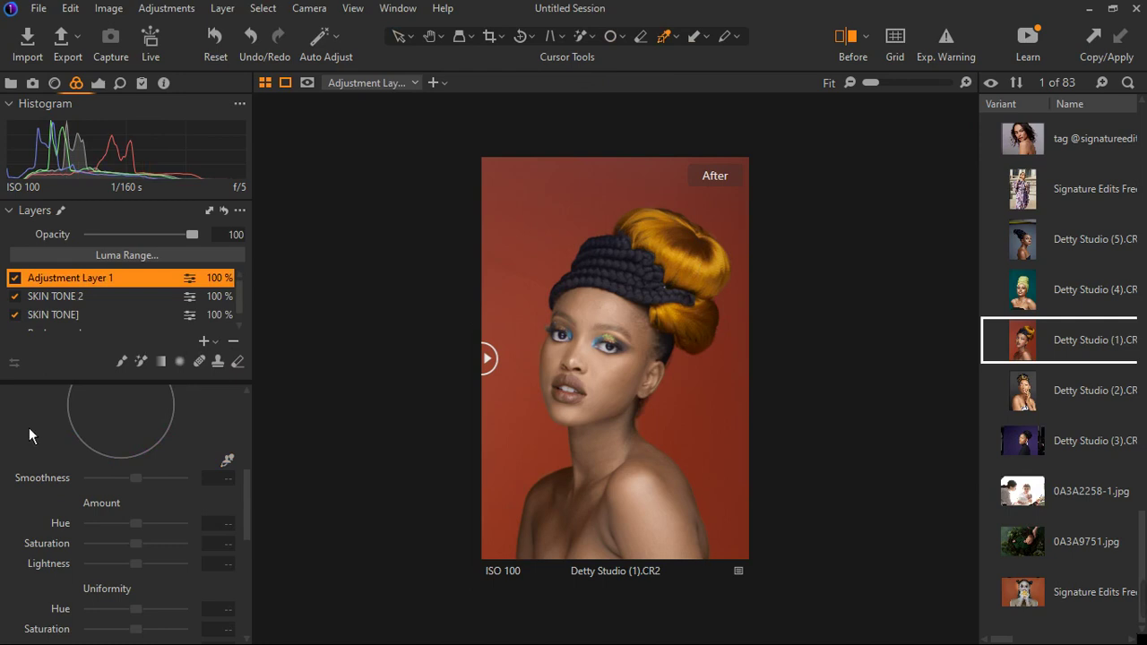
double_click(71, 277)
text(W)
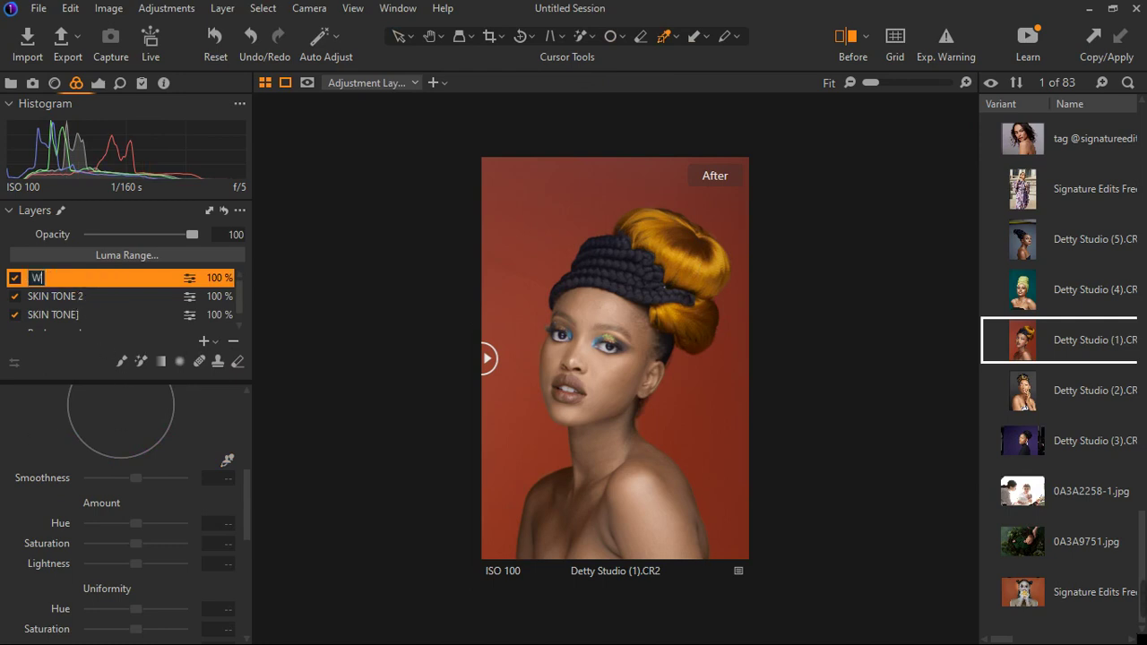
text(EAVON)
key(Return)
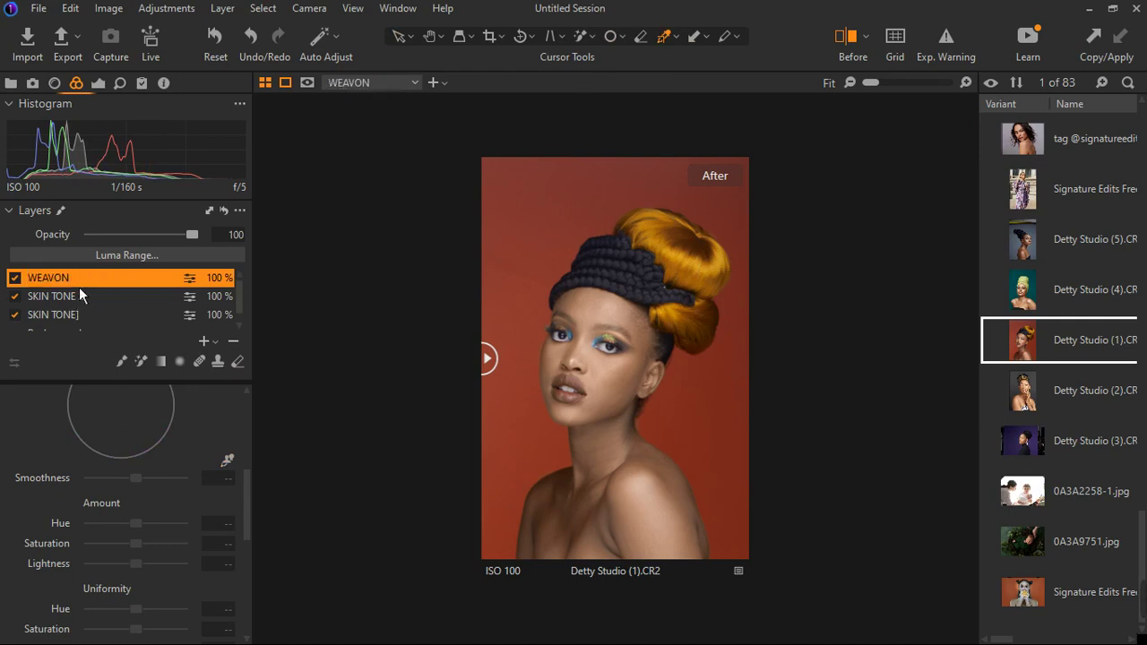
Mask the golden hair on the WEAVON layer with the Magic Brush and set the layer's Exposure Saturation to -16.
click(142, 362)
click(662, 234)
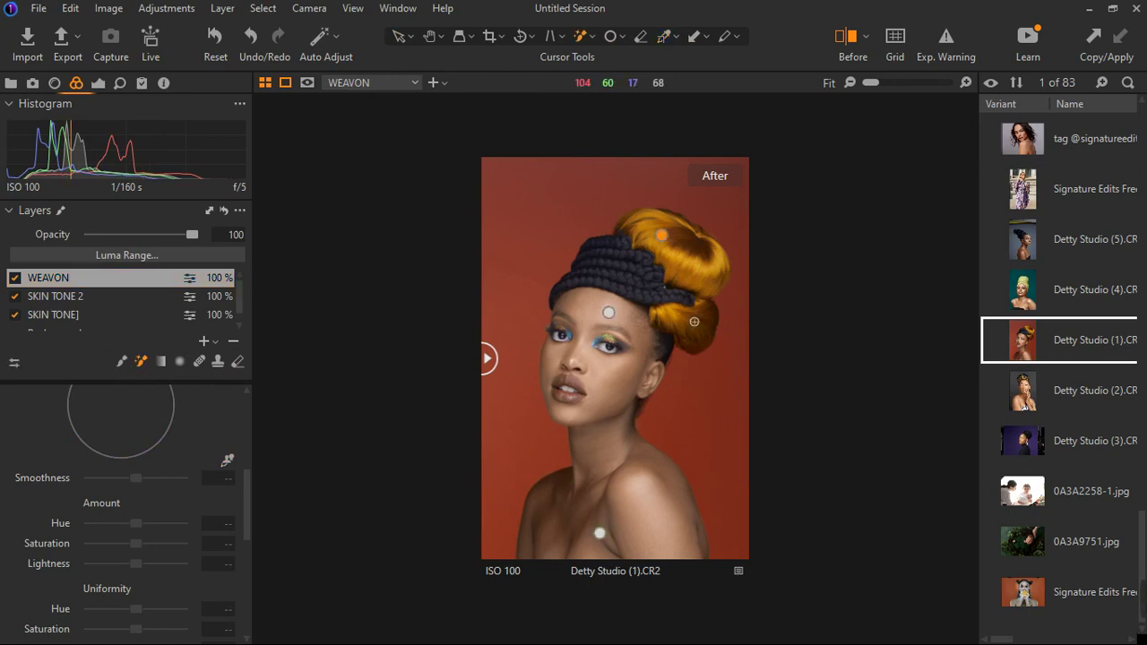
click(100, 84)
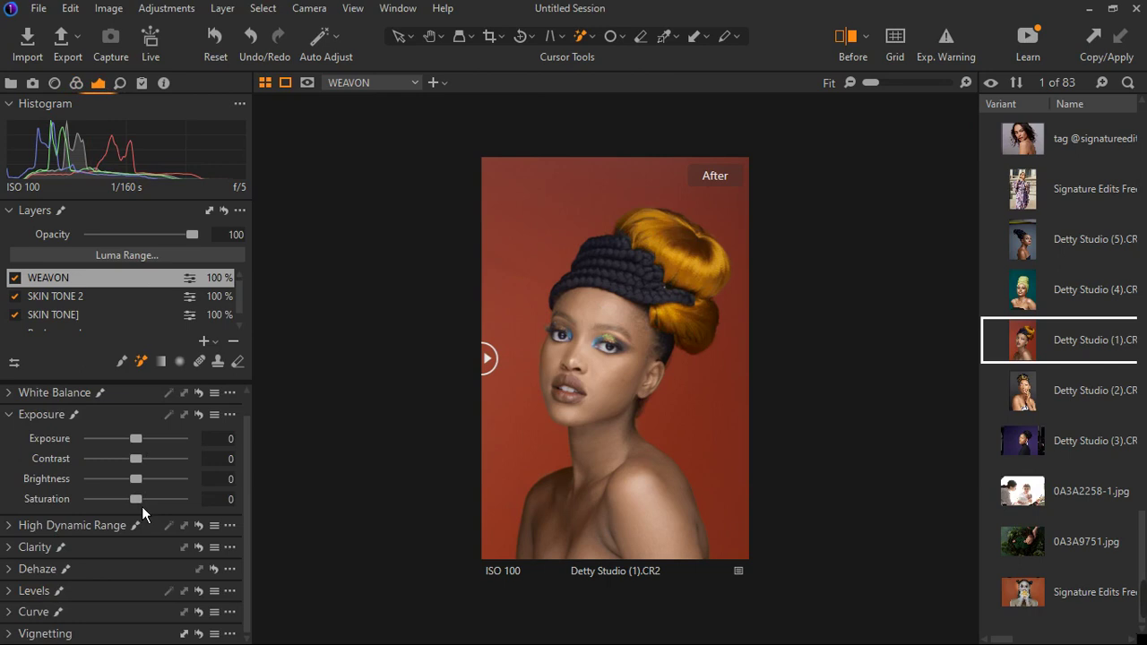
drag(141, 508, 133, 518)
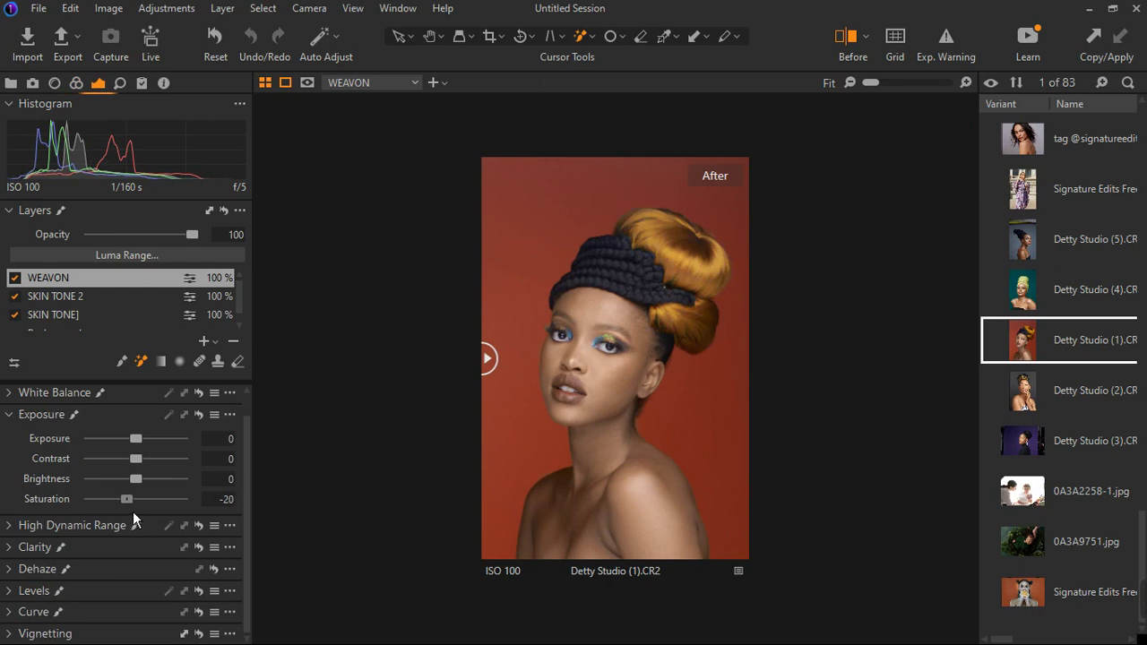
drag(133, 511, 130, 510)
drag(130, 511, 134, 511)
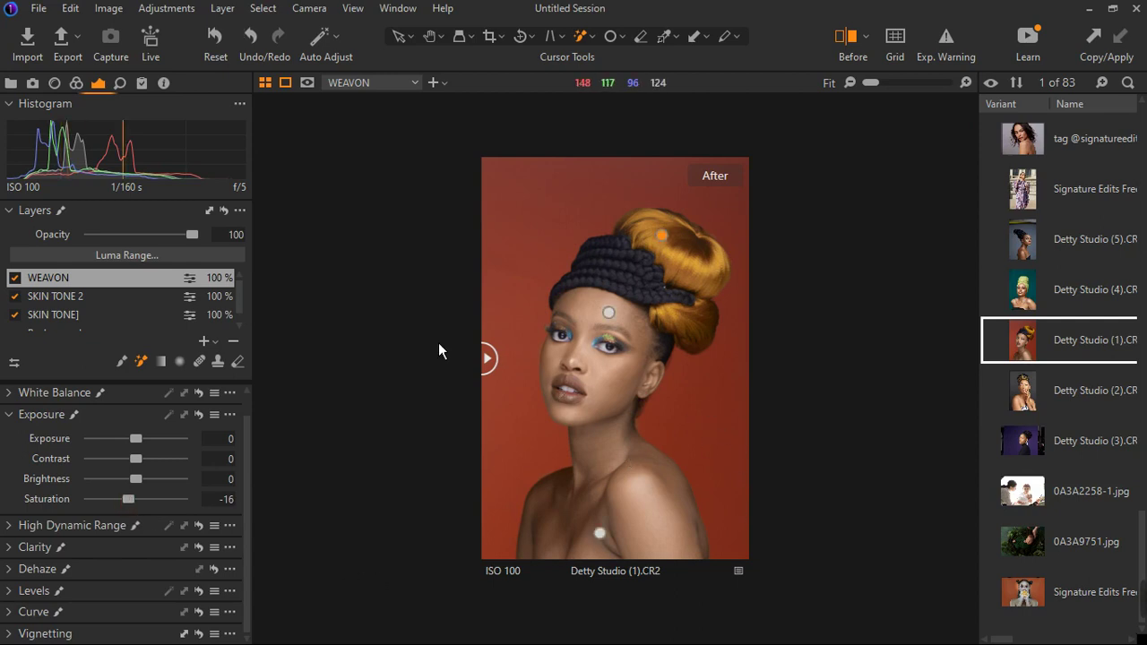
Add a new filled adjustment layer and name it OVER ALL IMAGE.
click(210, 342)
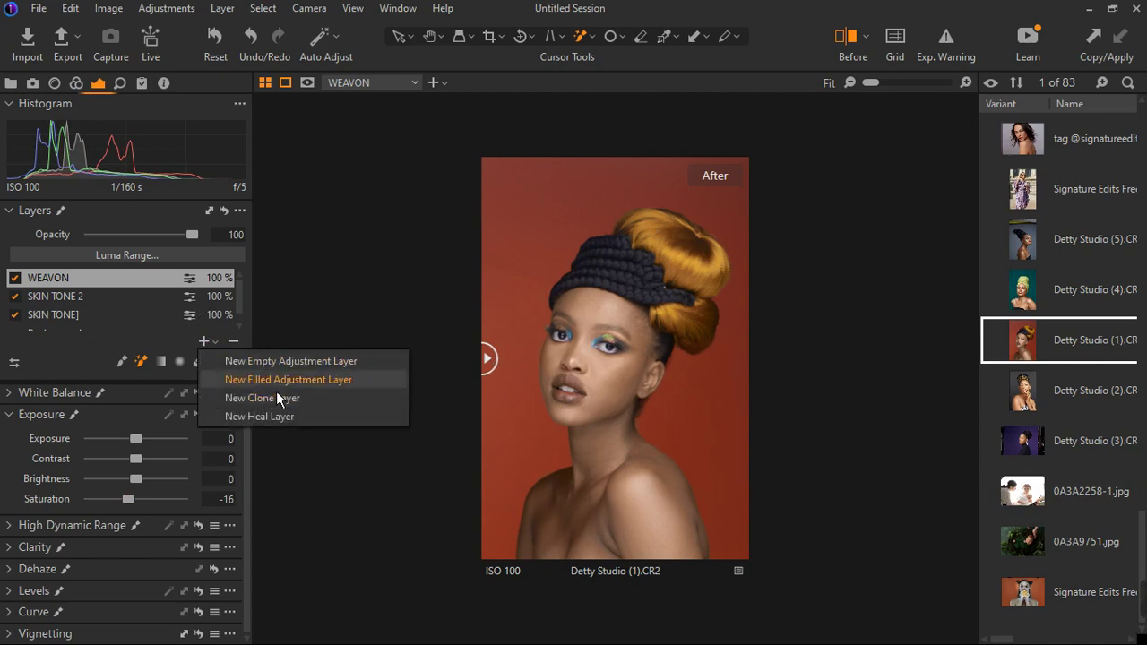
click(276, 390)
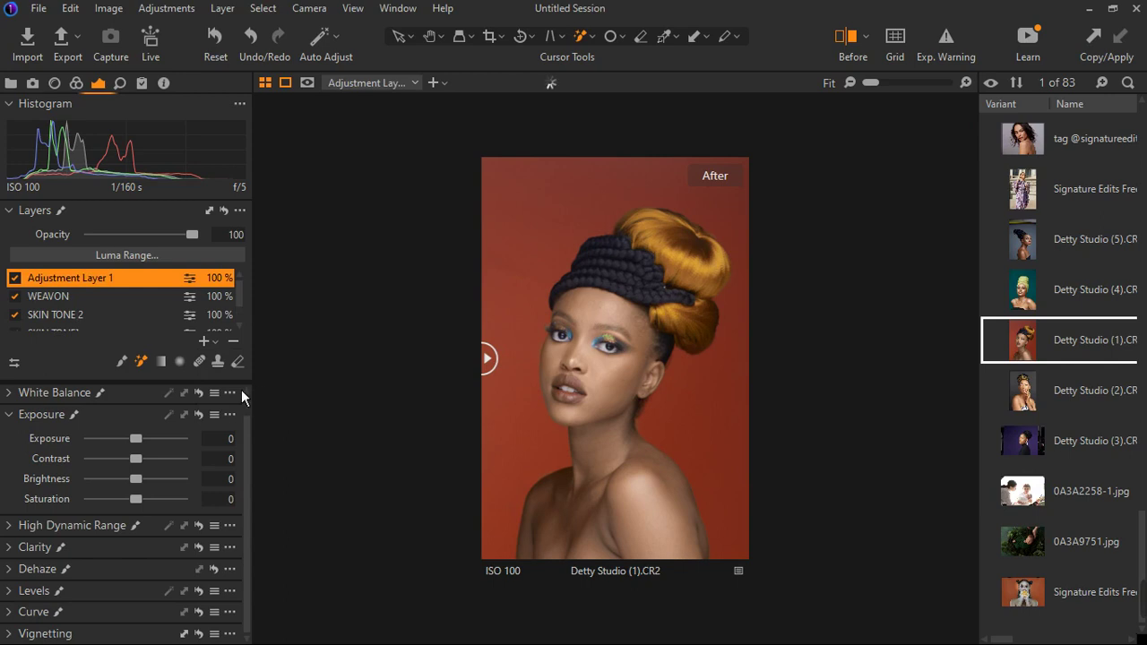
double_click(79, 274)
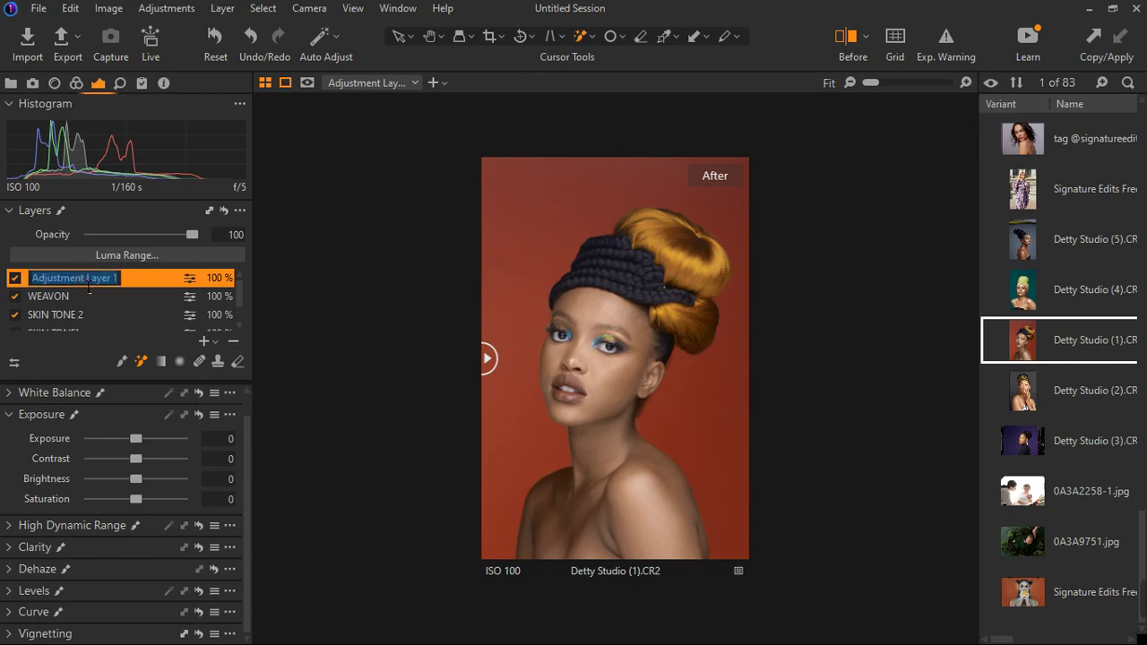
text(OVER ALL IMAGE)
key(Return)
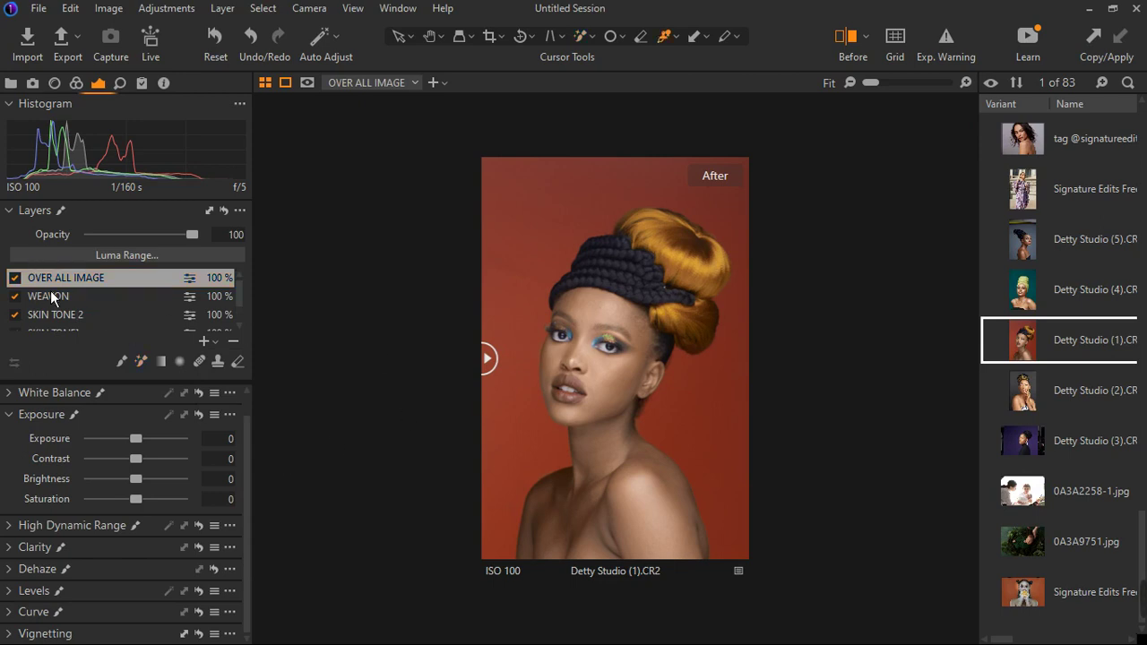
Sample the shoulder's skin color with the Skin Tone picker on the OVER ALL IMAGE layer and widen the selected color range to the wheel's edge.
click(76, 83)
click(98, 84)
click(76, 82)
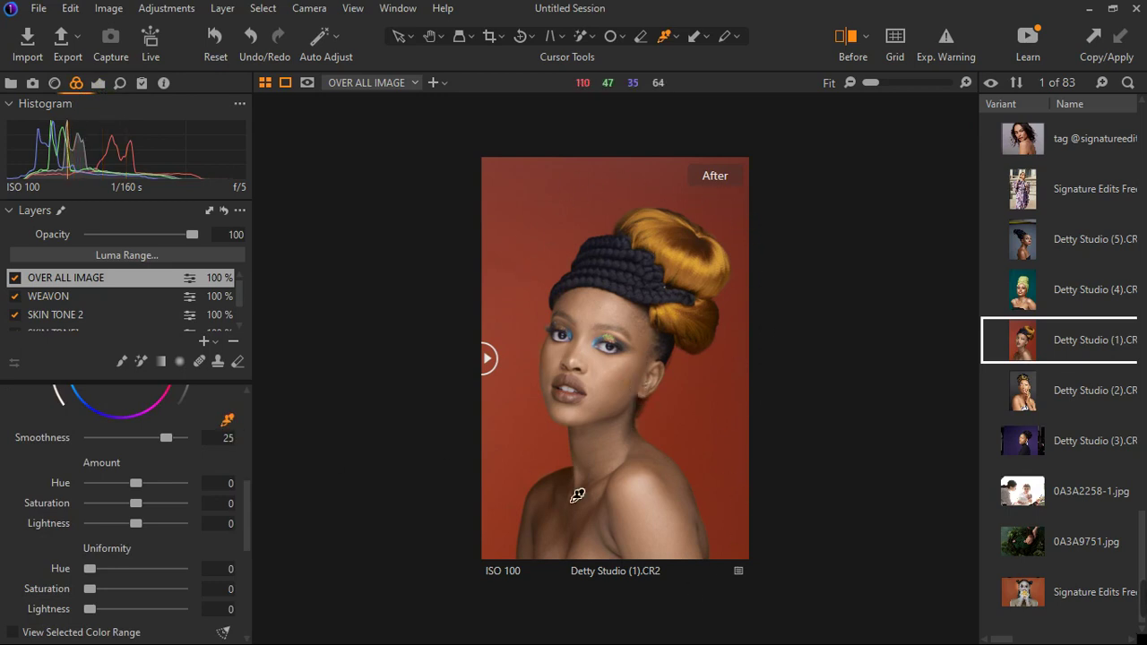
key(m)
key(m)
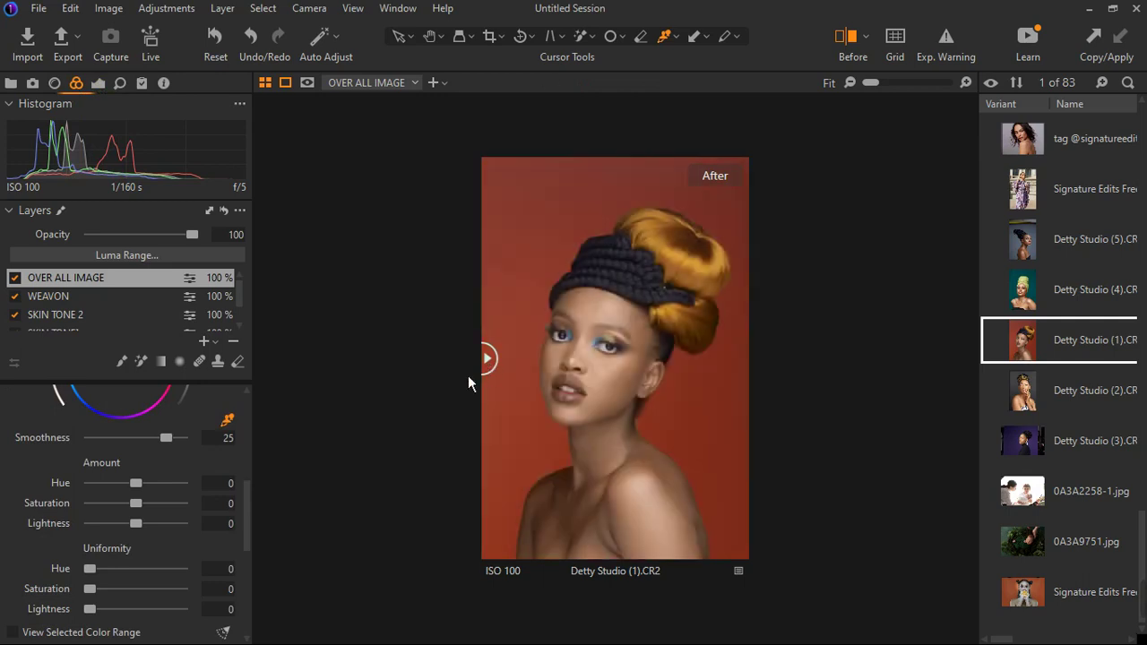
click(646, 498)
scroll(161, 462, up, 2)
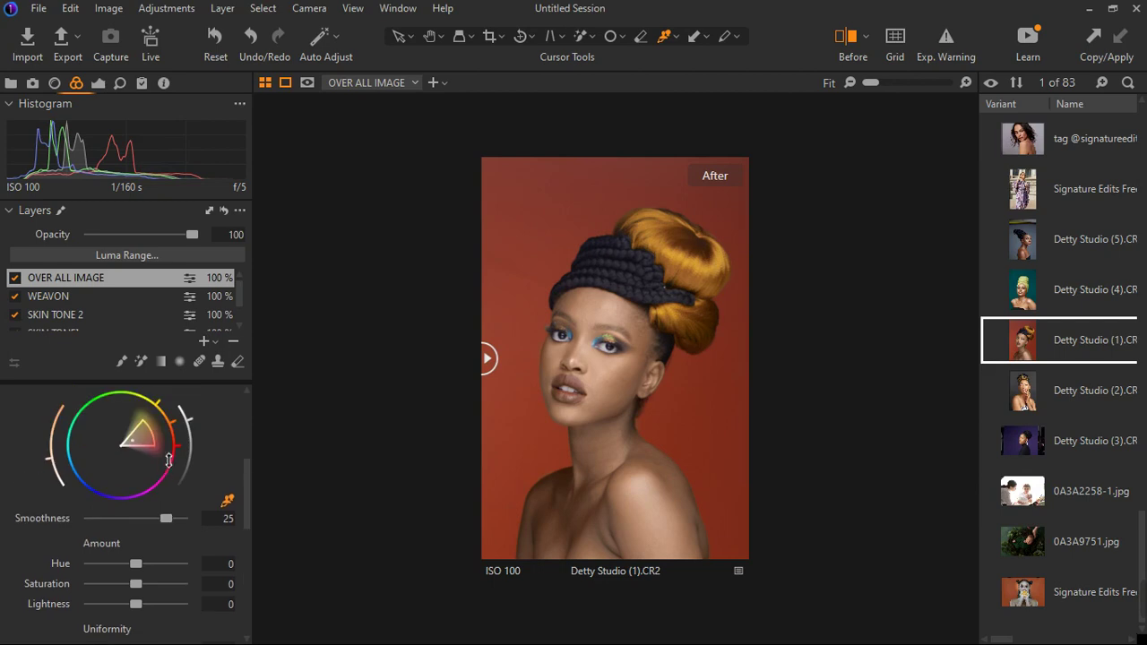
drag(152, 433, 171, 426)
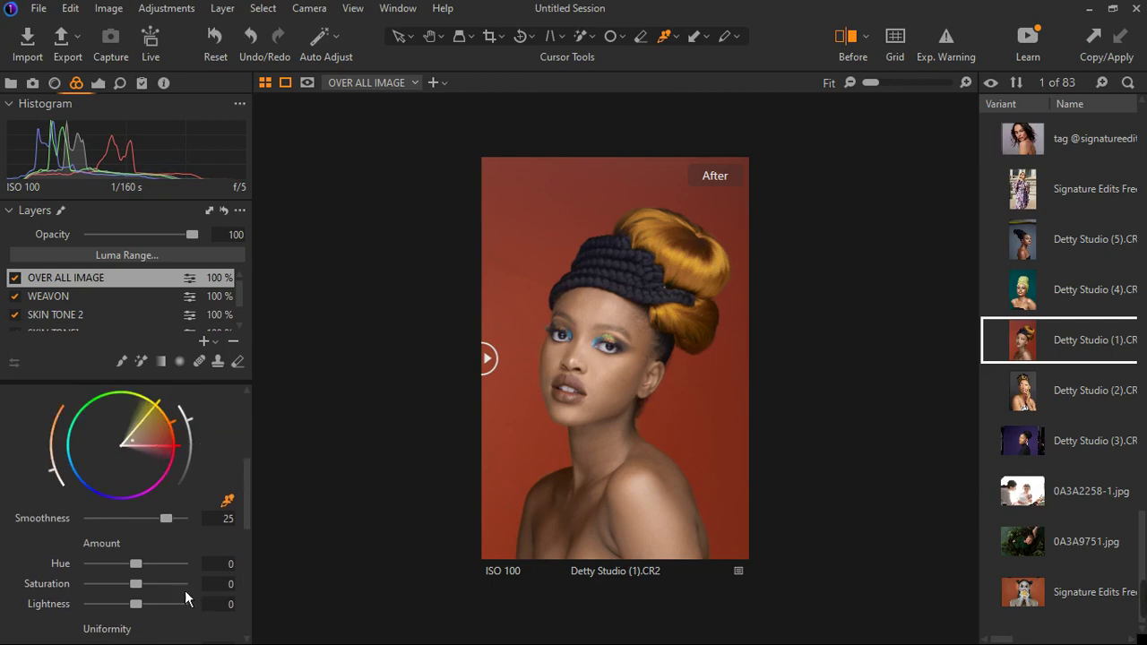
scroll(170, 571, down, 2)
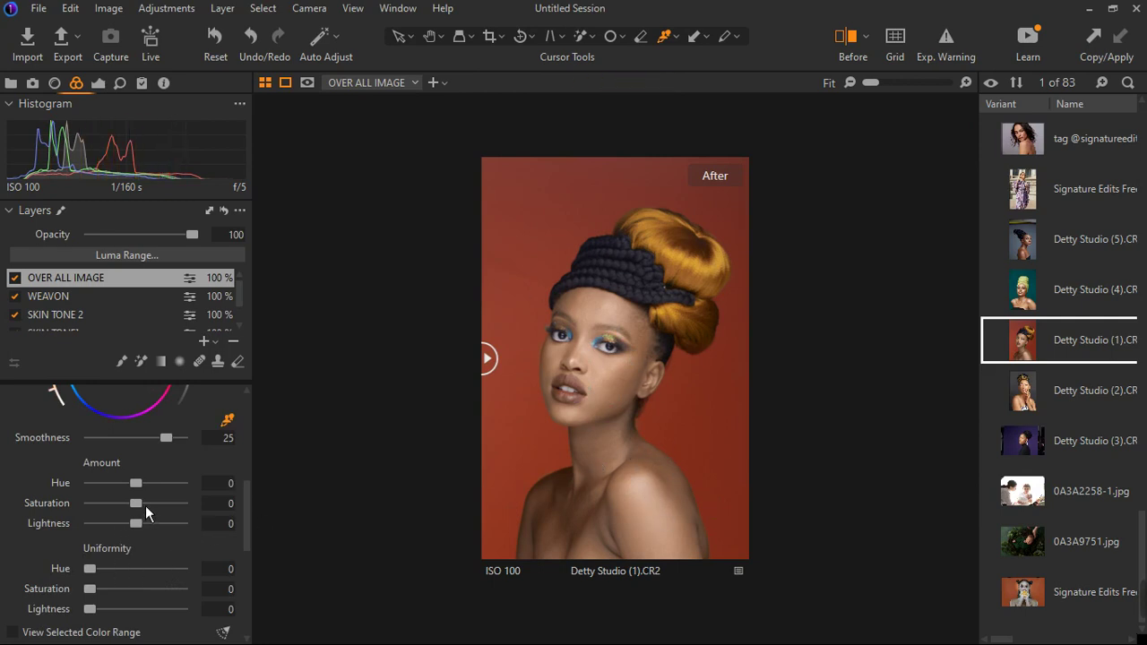
Set the OVER ALL IMAGE layer's Amount to Hue -4.3 and Saturation 8.7, and its Uniformity Saturation to 12.
drag(144, 512, 155, 514)
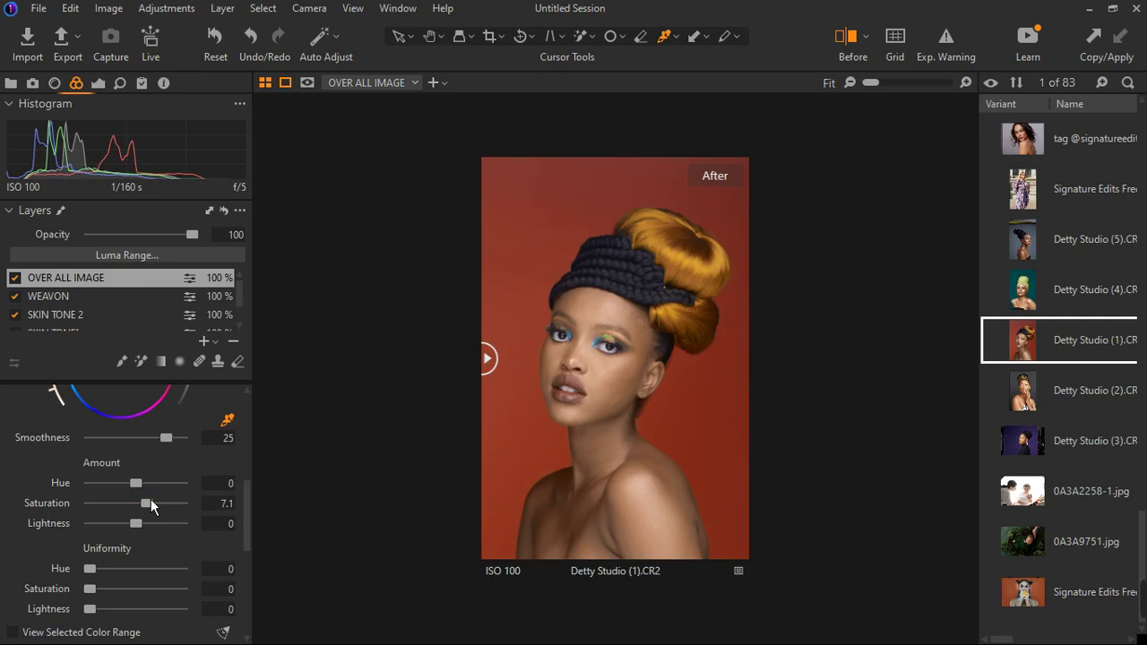
drag(135, 482, 105, 499)
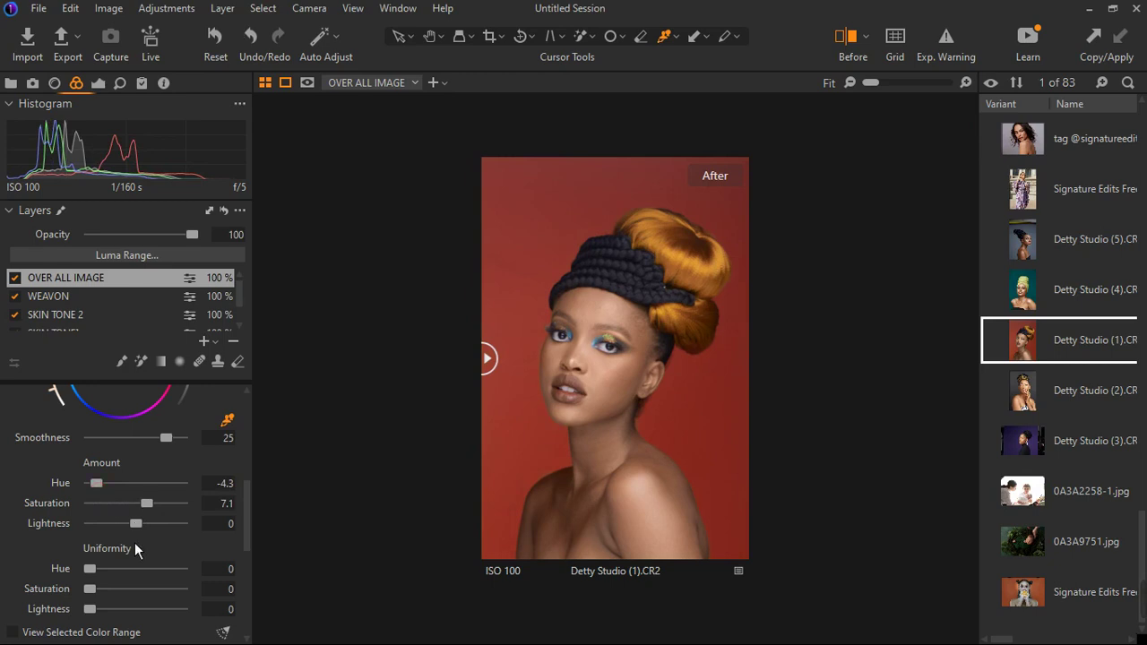
drag(97, 600, 111, 600)
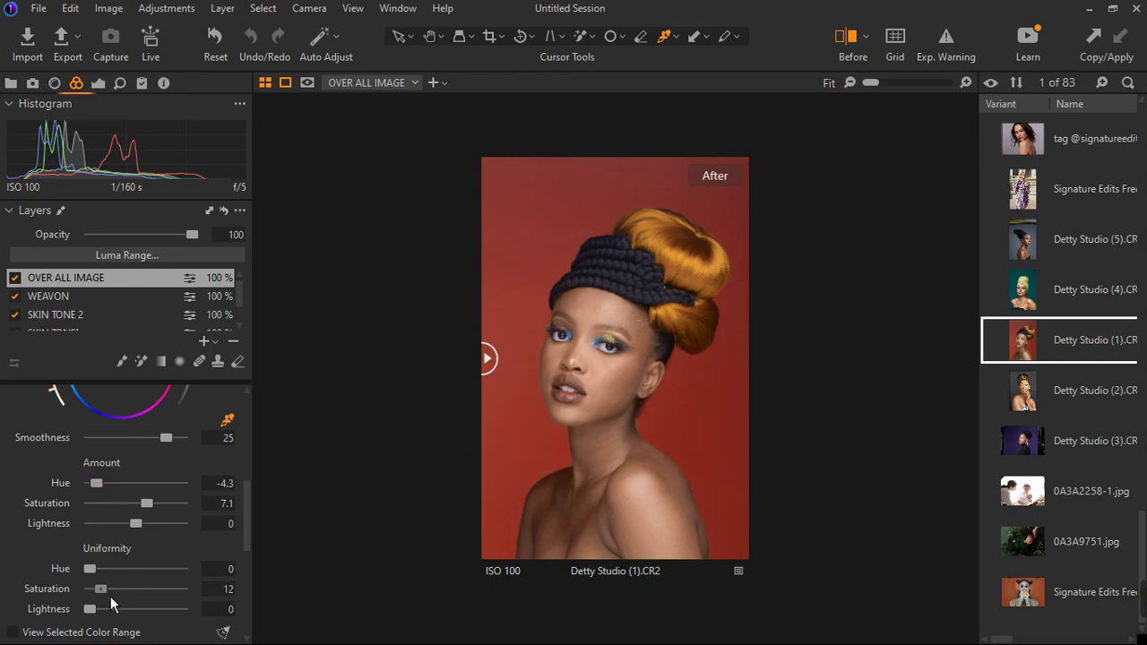
drag(159, 513, 161, 512)
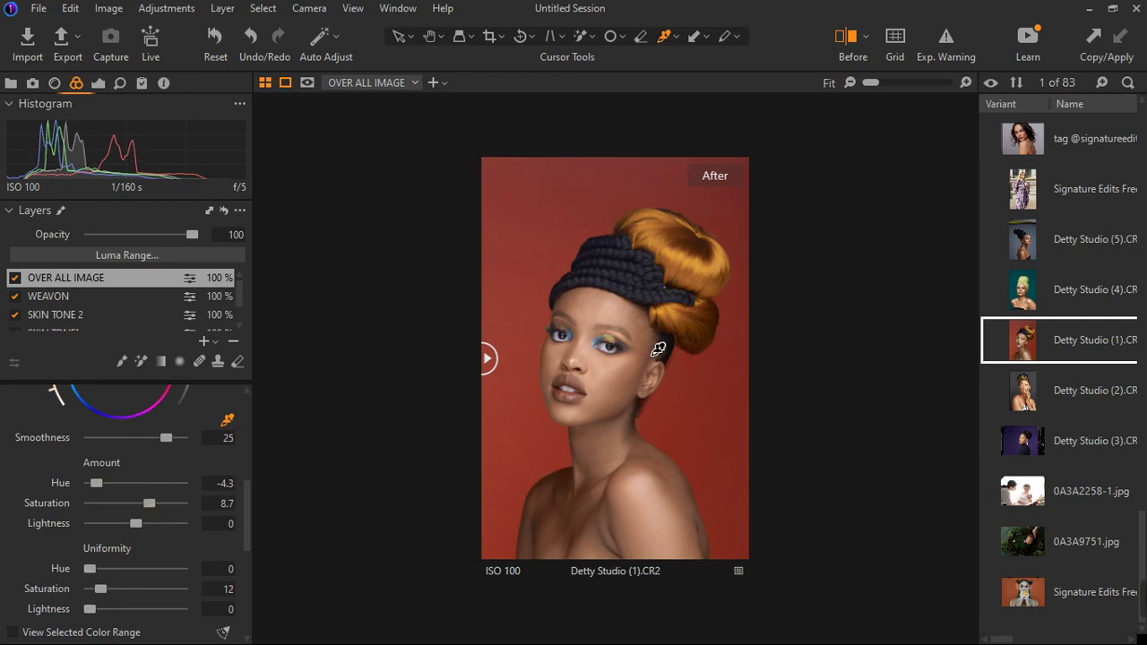
Compare the portrait with its before view and set the OVER ALL IMAGE layer's Uniformity Hue to 22.
scroll(621, 440, up, 2)
scroll(622, 439, down, 2)
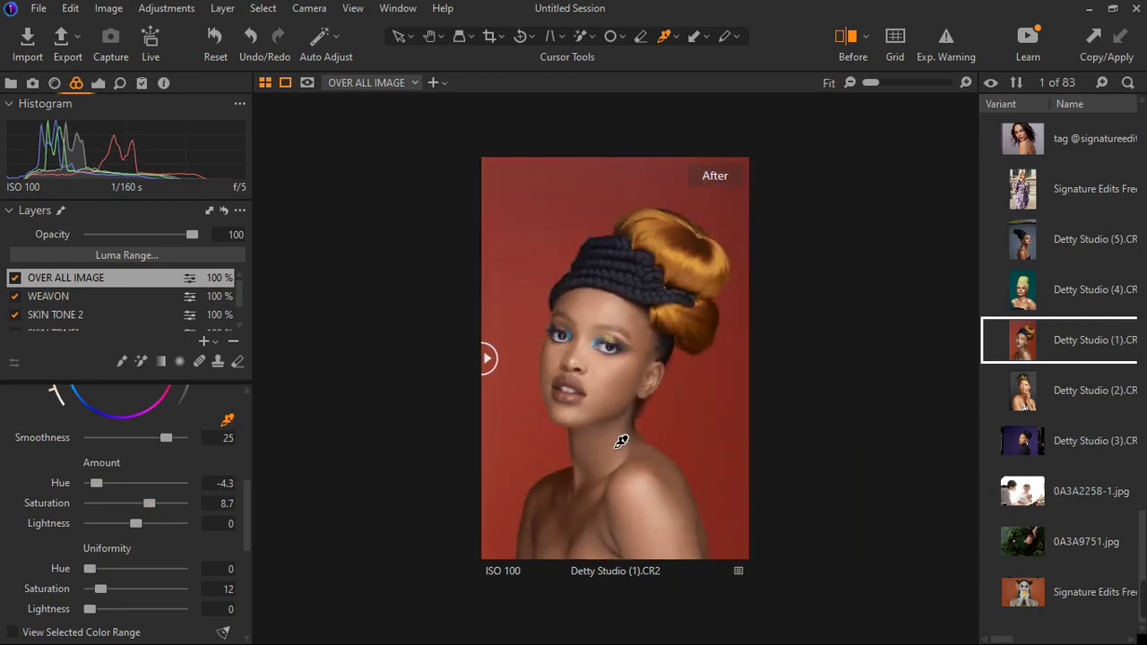
drag(496, 365, 499, 402)
drag(587, 398, 446, 419)
drag(527, 418, 400, 456)
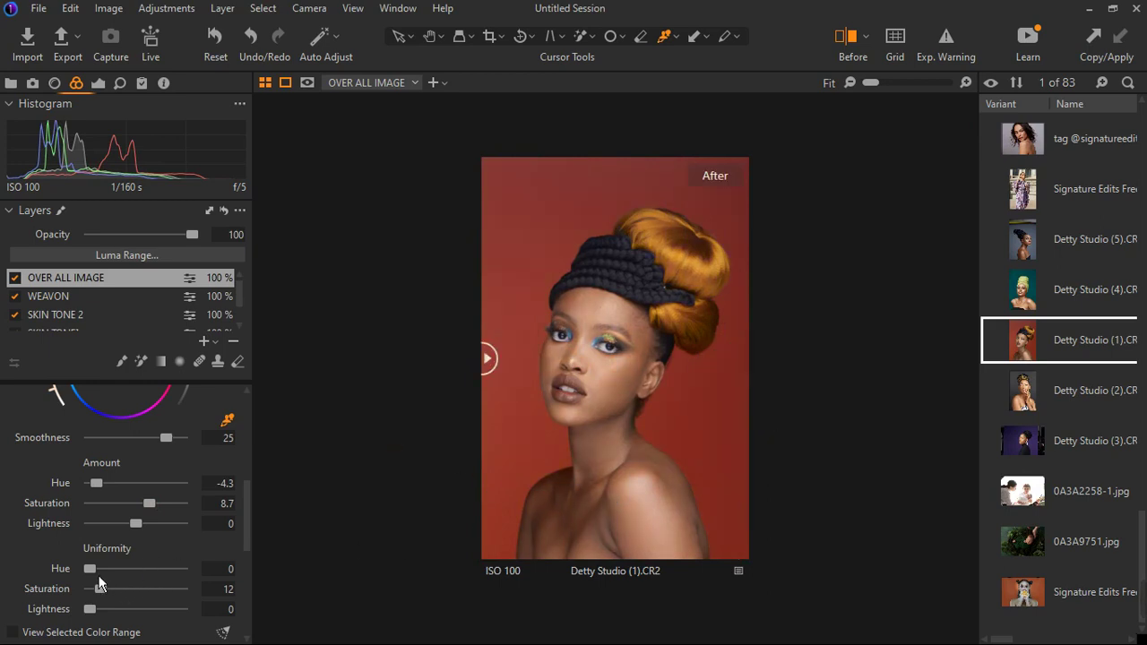
drag(146, 575, 153, 574)
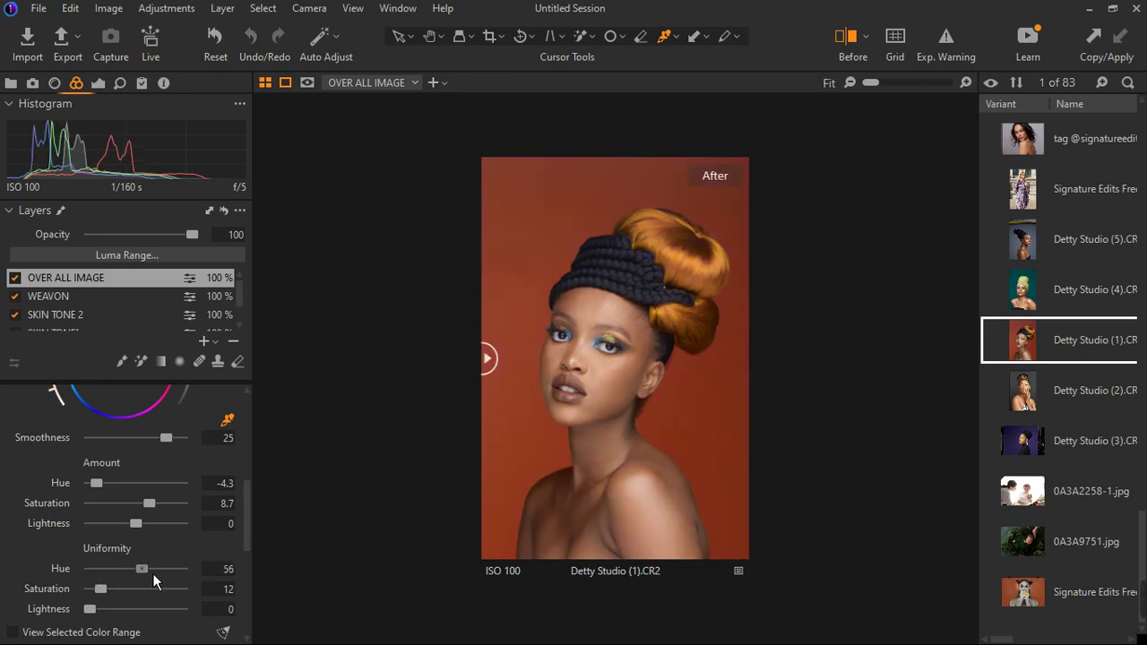
drag(153, 574, 121, 583)
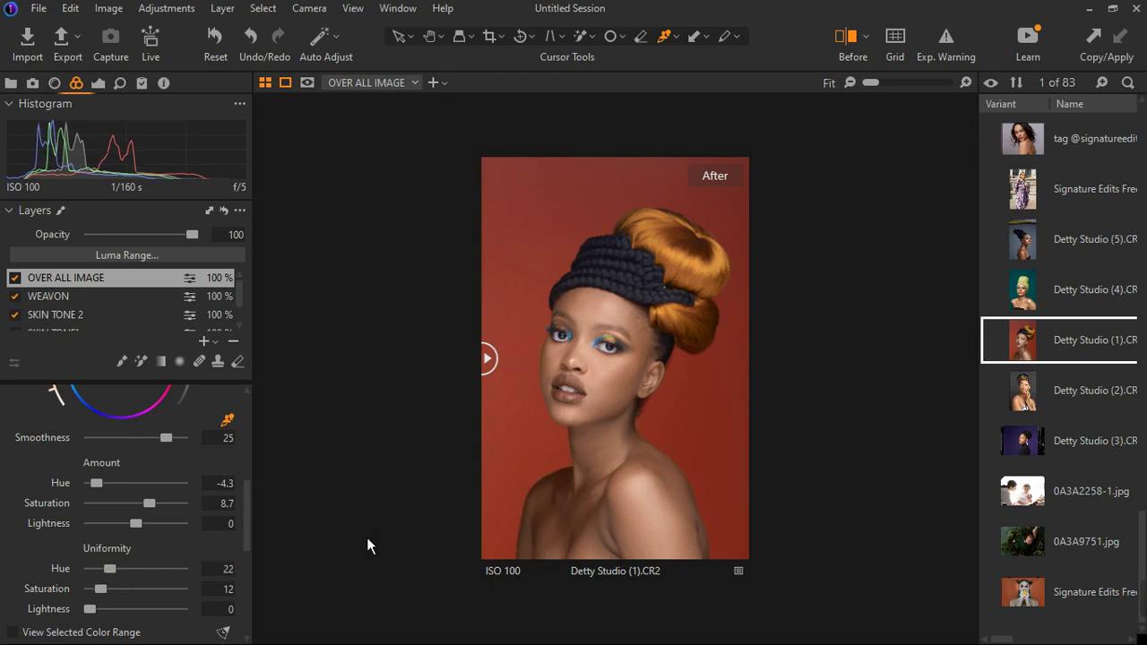
Review the color edit across the before/after split view and inspect the model's face up close.
drag(488, 359, 378, 404)
drag(488, 359, 762, 401)
drag(661, 407, 317, 408)
scroll(632, 345, up, 2)
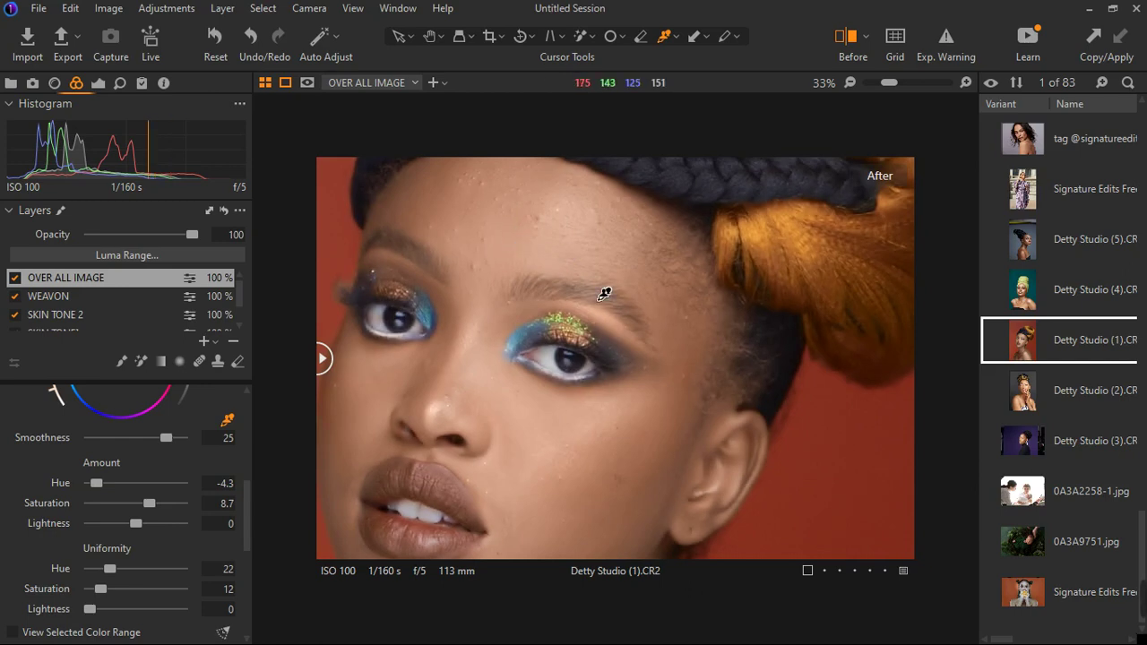
scroll(605, 294, down, 2)
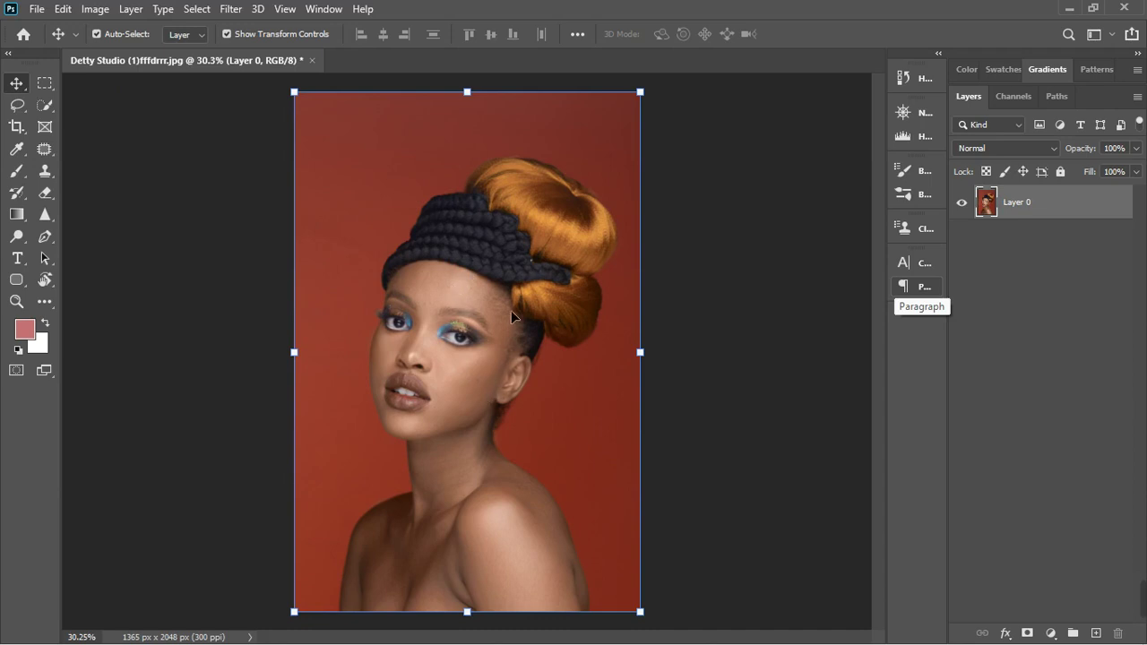
In Photoshop, examine the skin texture and blemishes on the model's face in the exported portrait.
scroll(510, 314, down, 1)
scroll(439, 339, up, 2)
scroll(496, 323, down, 2)
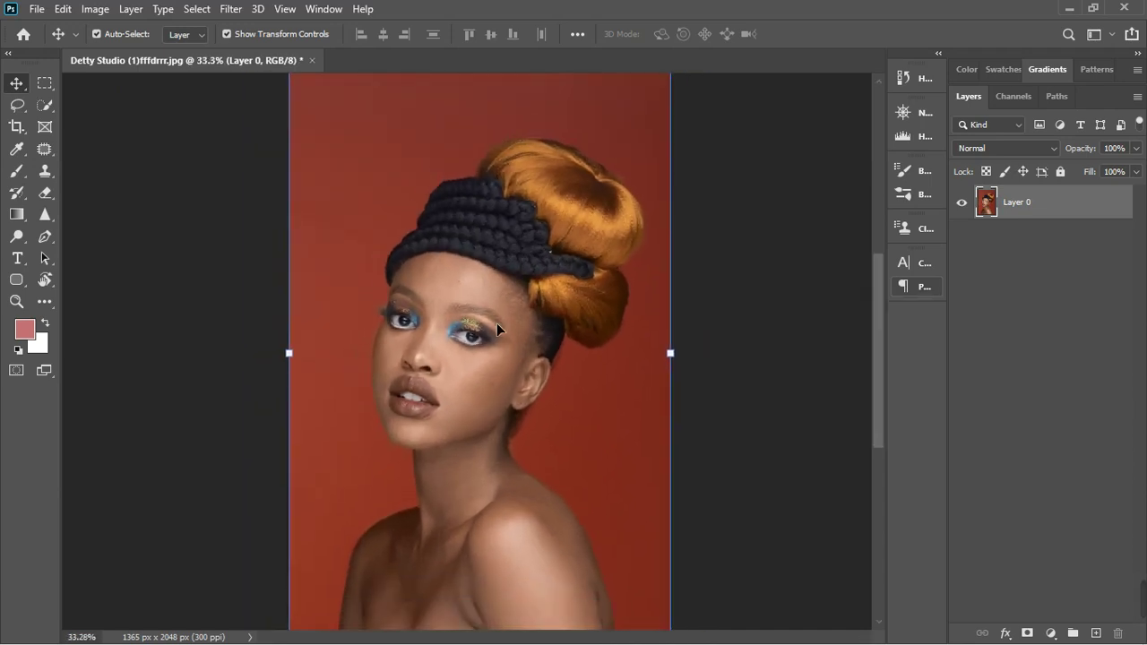
scroll(470, 347, up, 2)
scroll(452, 327, up, 4)
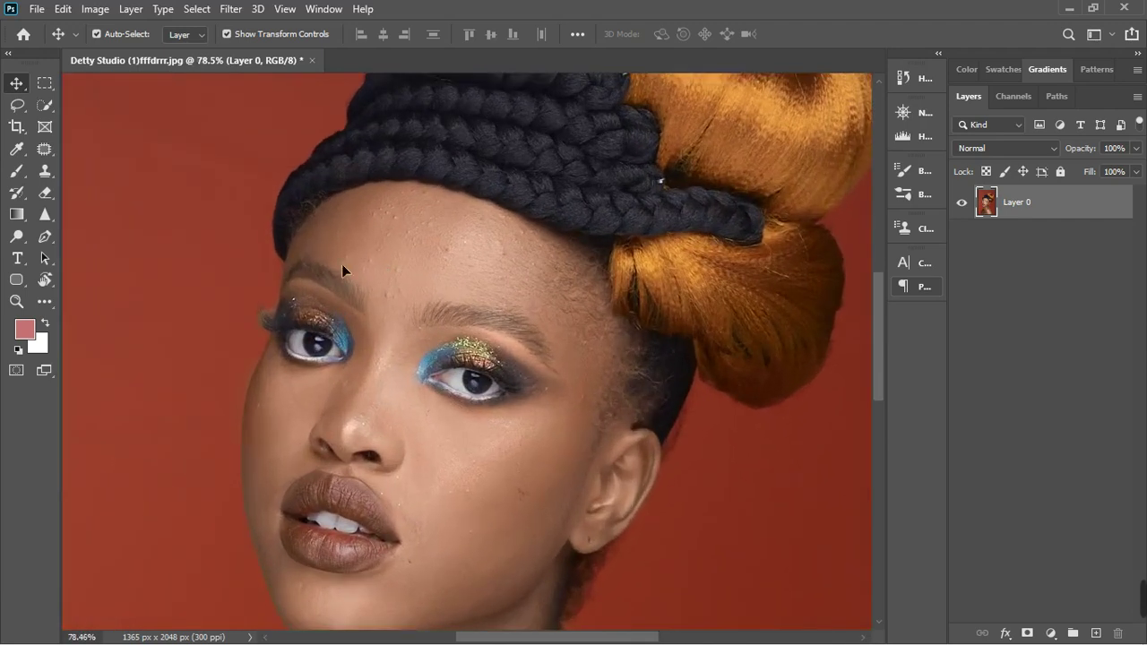
scroll(566, 408, down, 1)
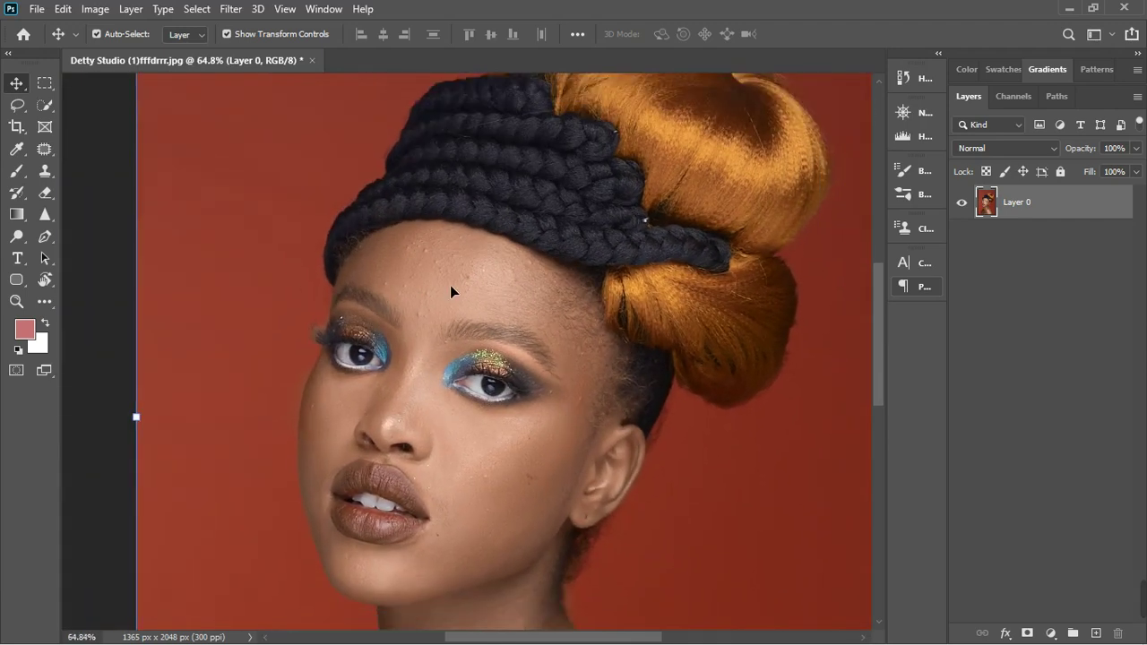
scroll(549, 301, down, 1)
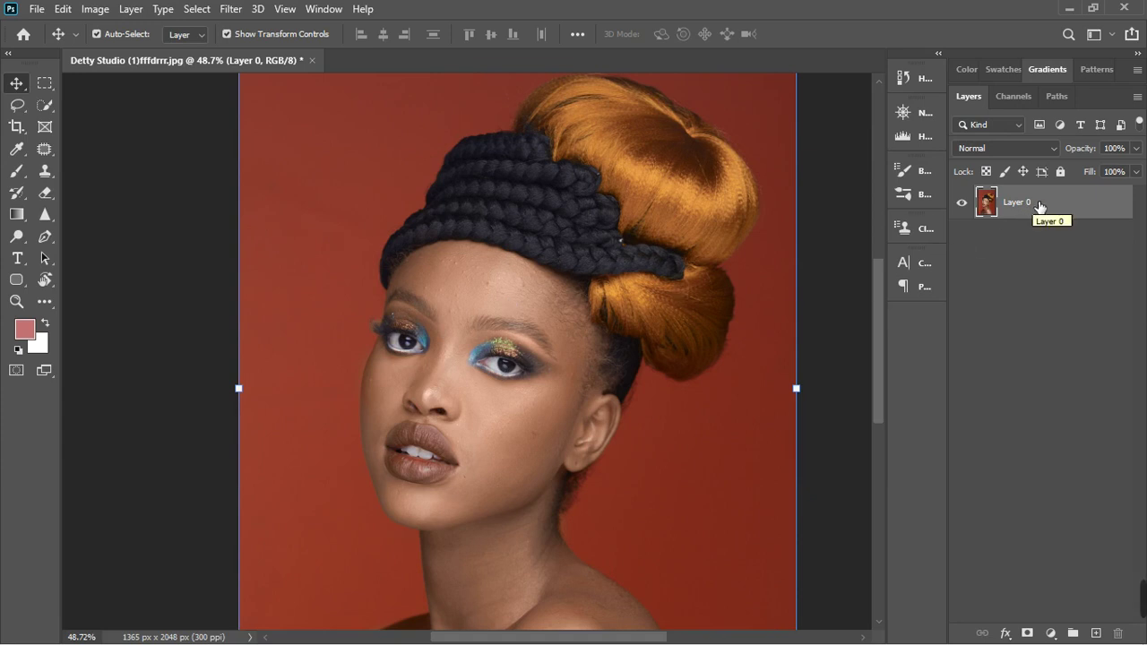
Duplicate Layer 0 twice.
key(ctrl)
key(ctrl+j)
key(ctrl+j)
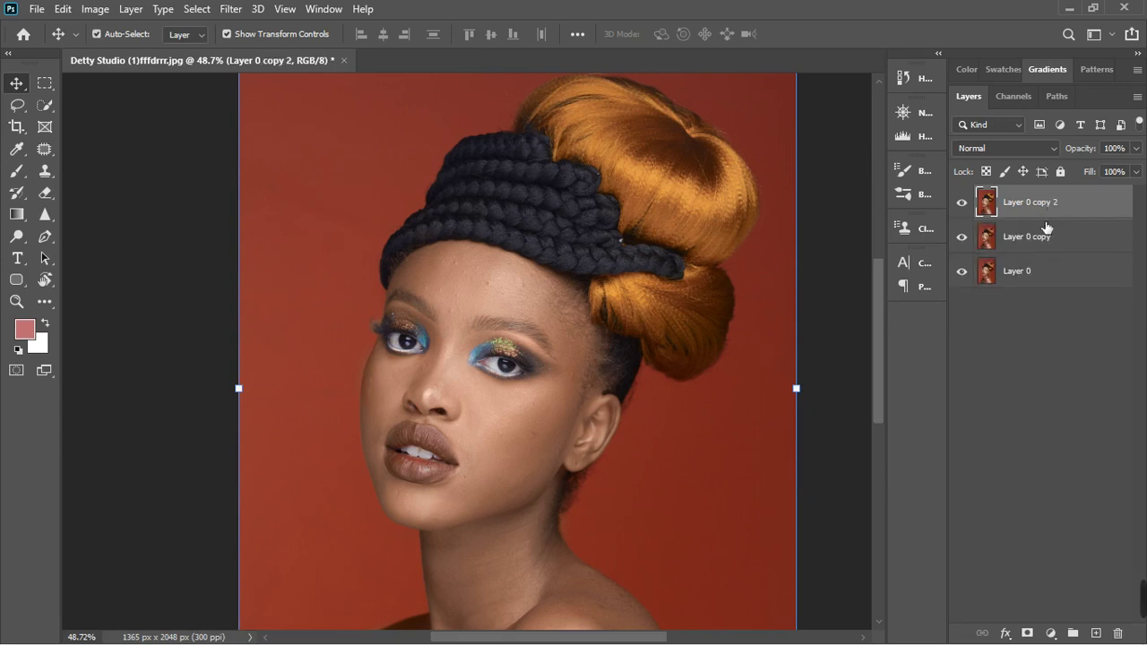
Rename the lower copy of Layer 0 as COLOR and the upper copy as TEXTURE.
double_click(1032, 237)
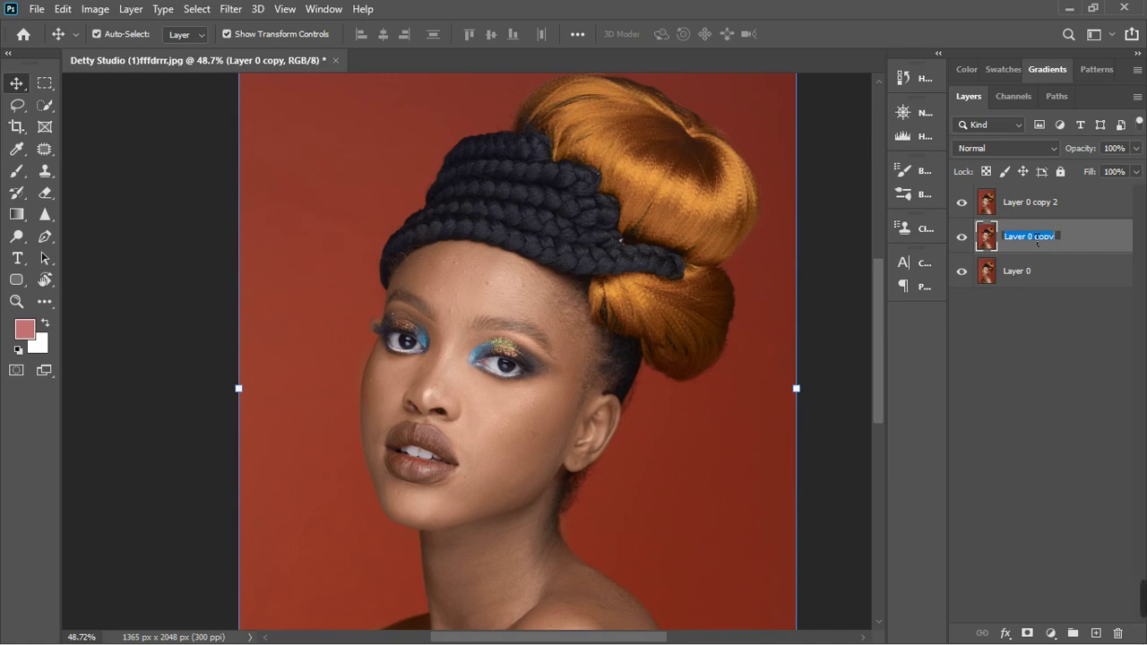
text(COLOR)
key(Return)
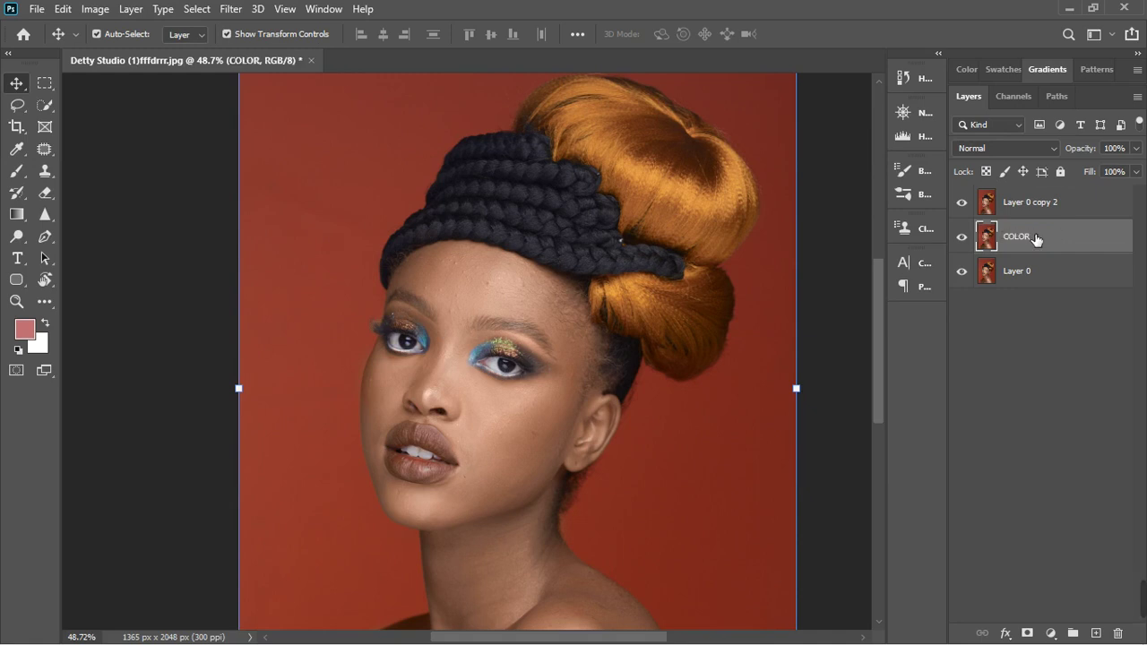
double_click(1035, 204)
text(TEXTURE)
key(Return)
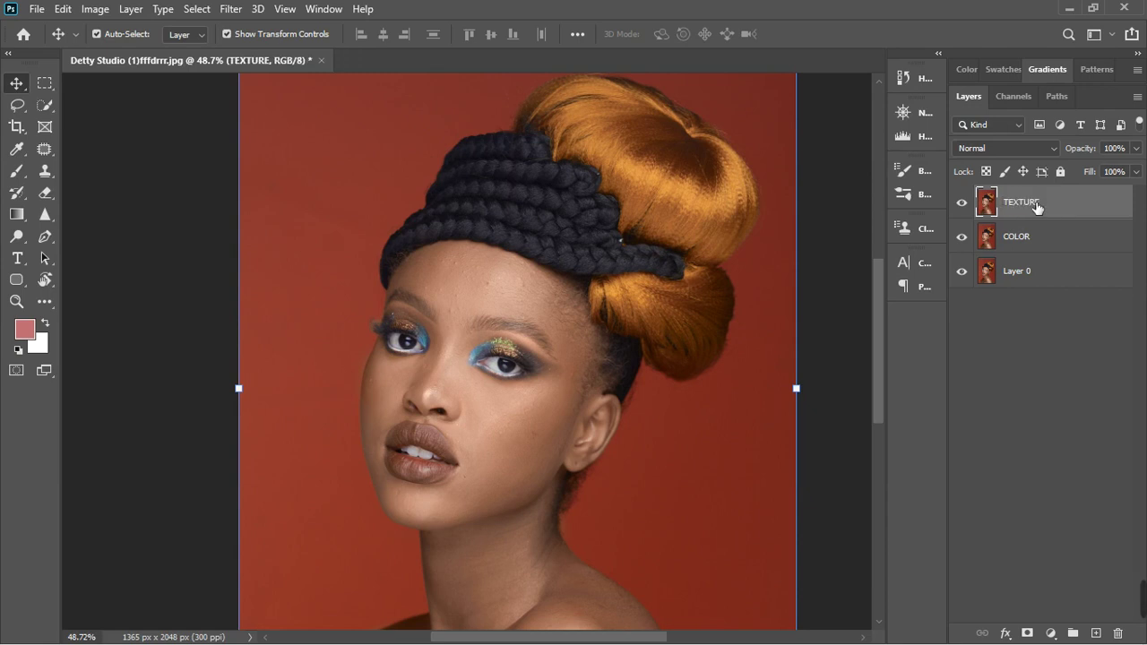
Hide the TEXTURE layer and apply a Gaussian Blur with a 4.0-pixel radius to the COLOR layer.
click(962, 202)
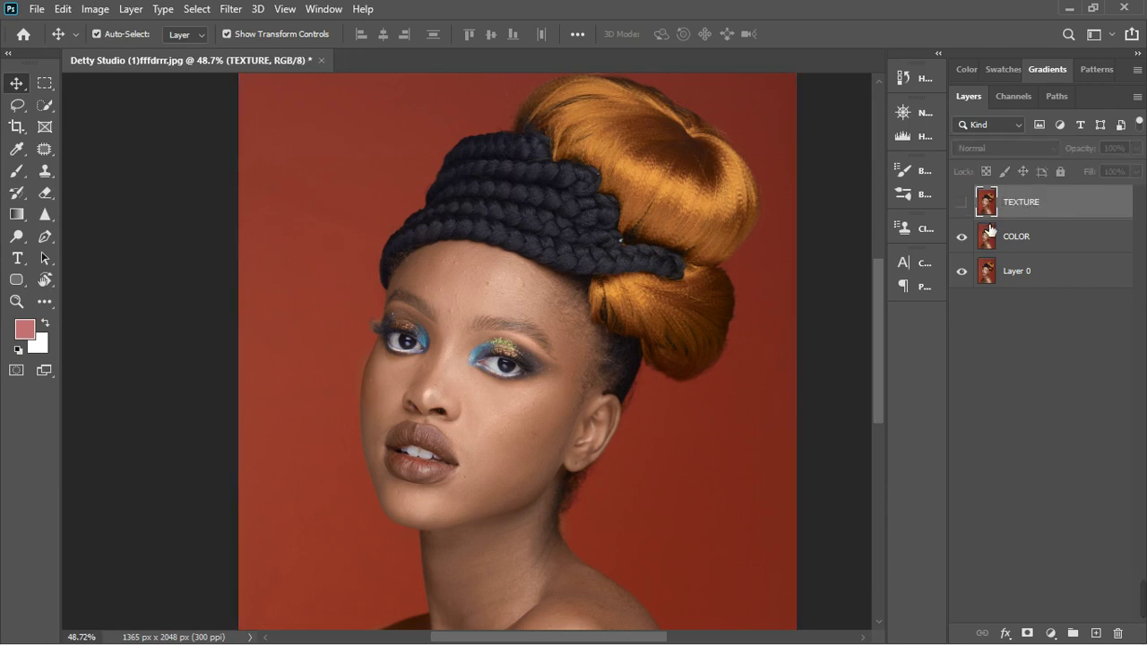
click(1060, 247)
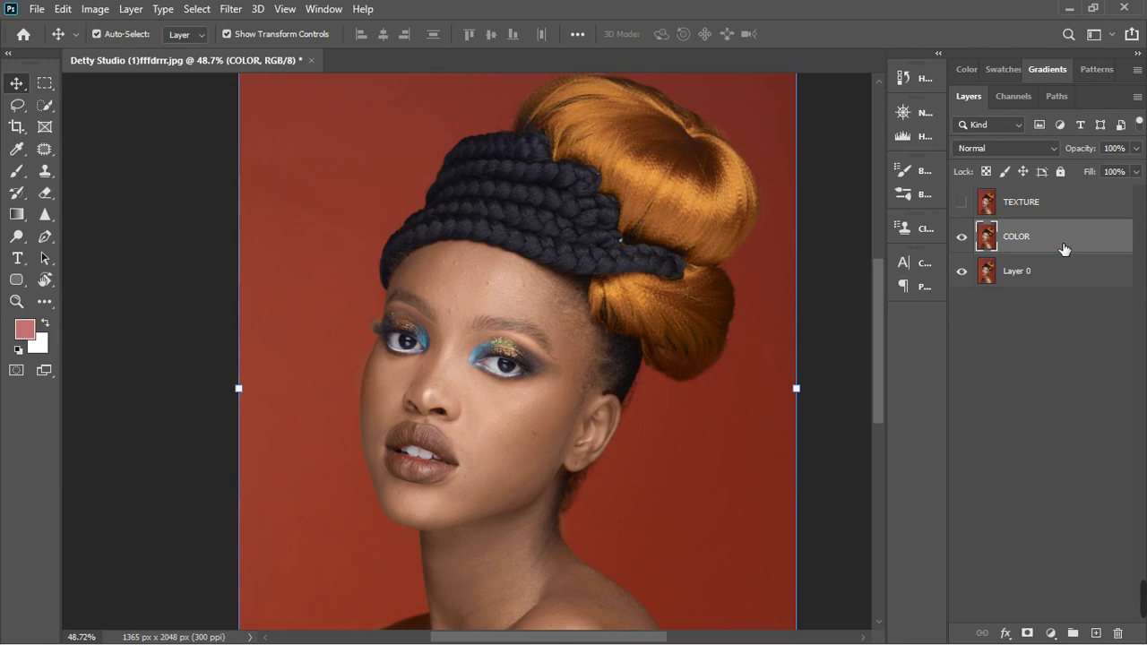
click(231, 9)
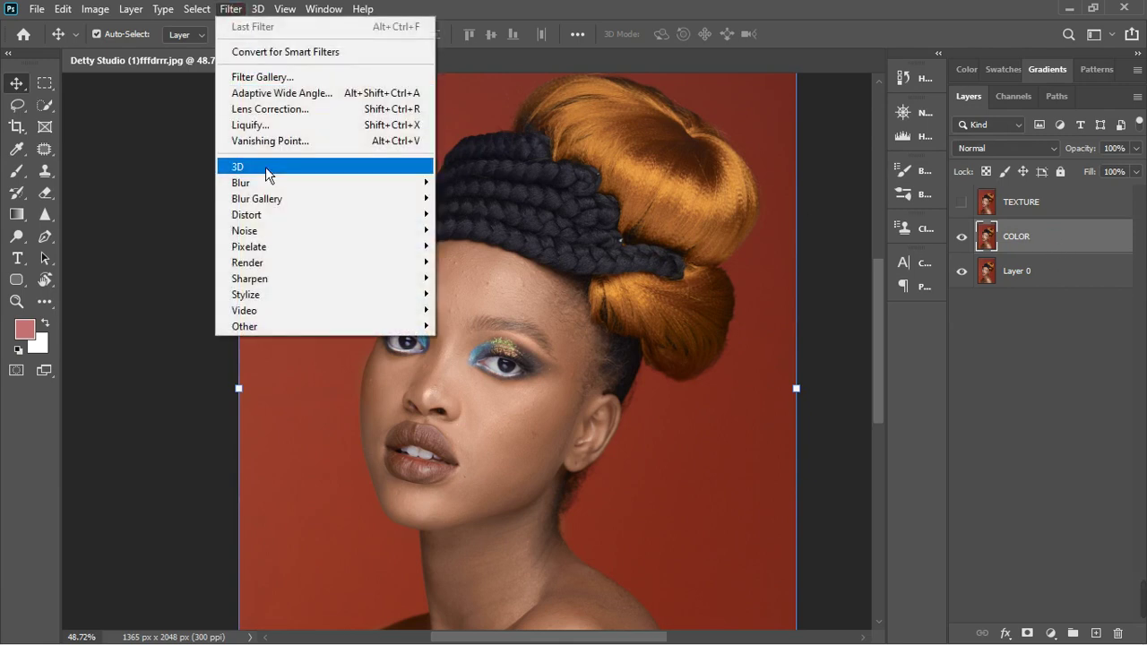
mouse_move(285, 184)
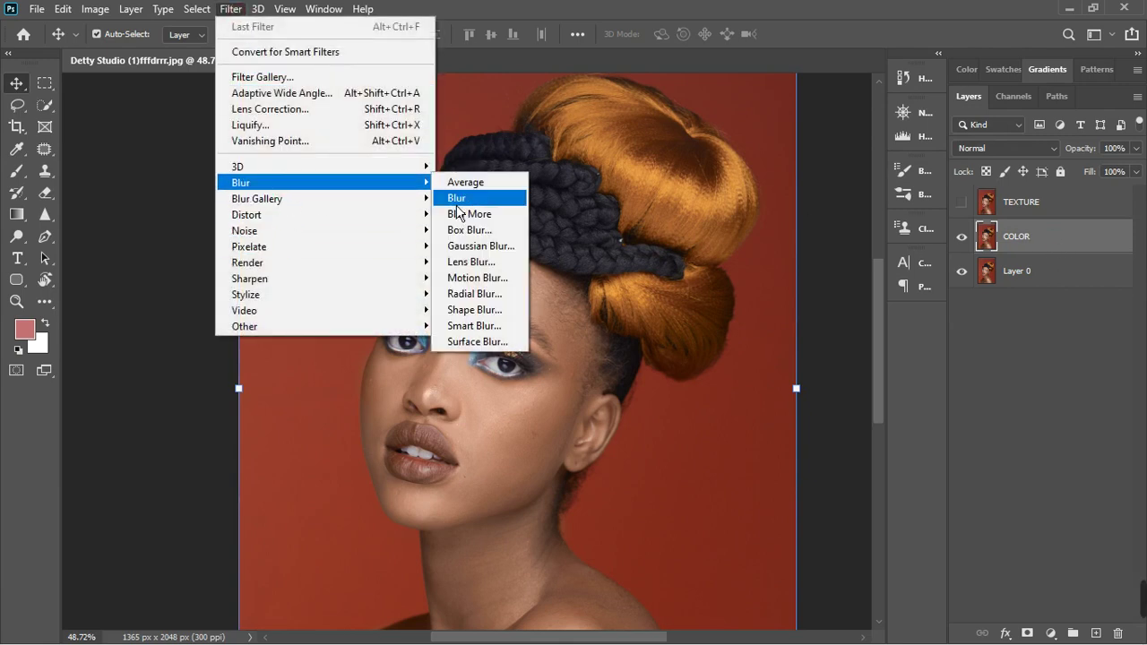
click(475, 248)
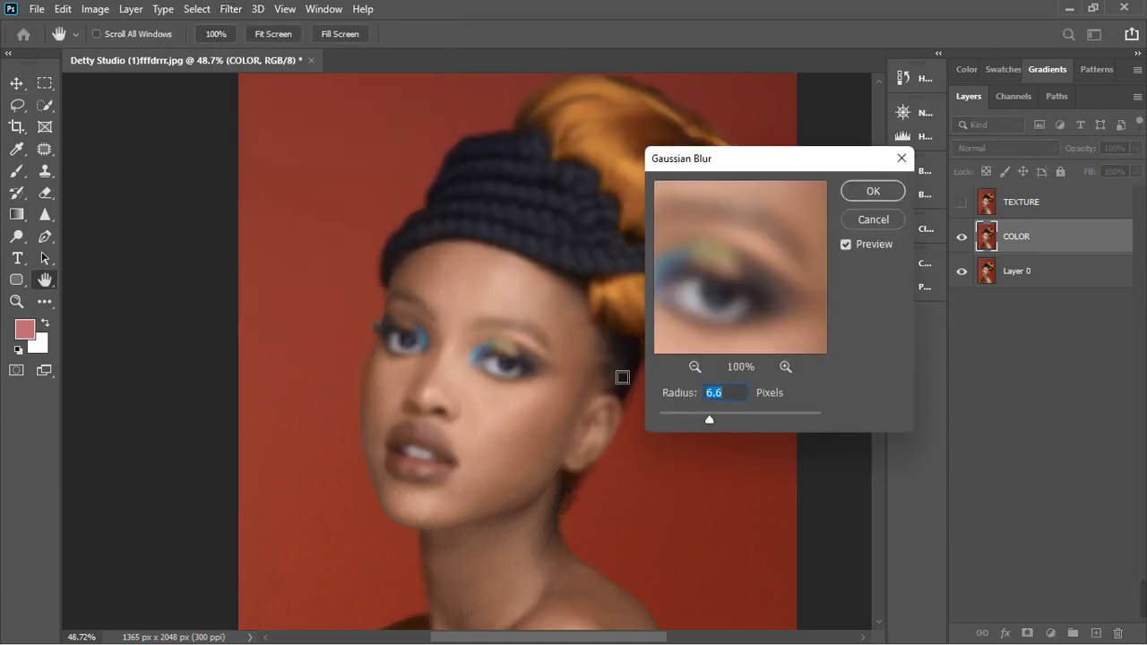
drag(716, 422, 696, 428)
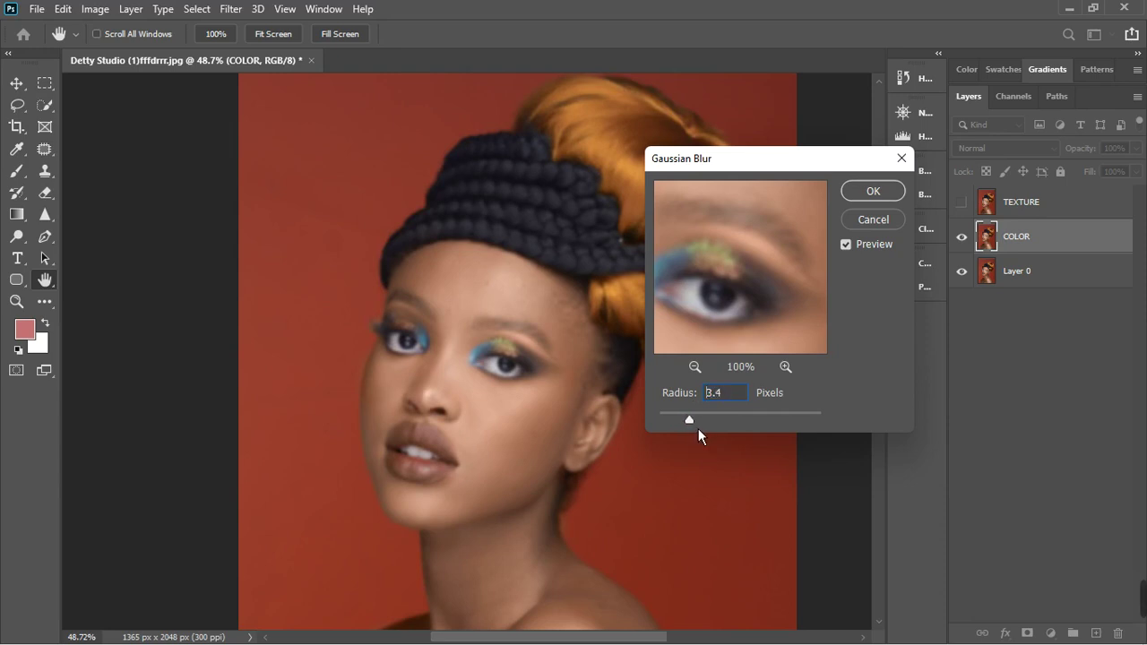
drag(699, 428, 704, 424)
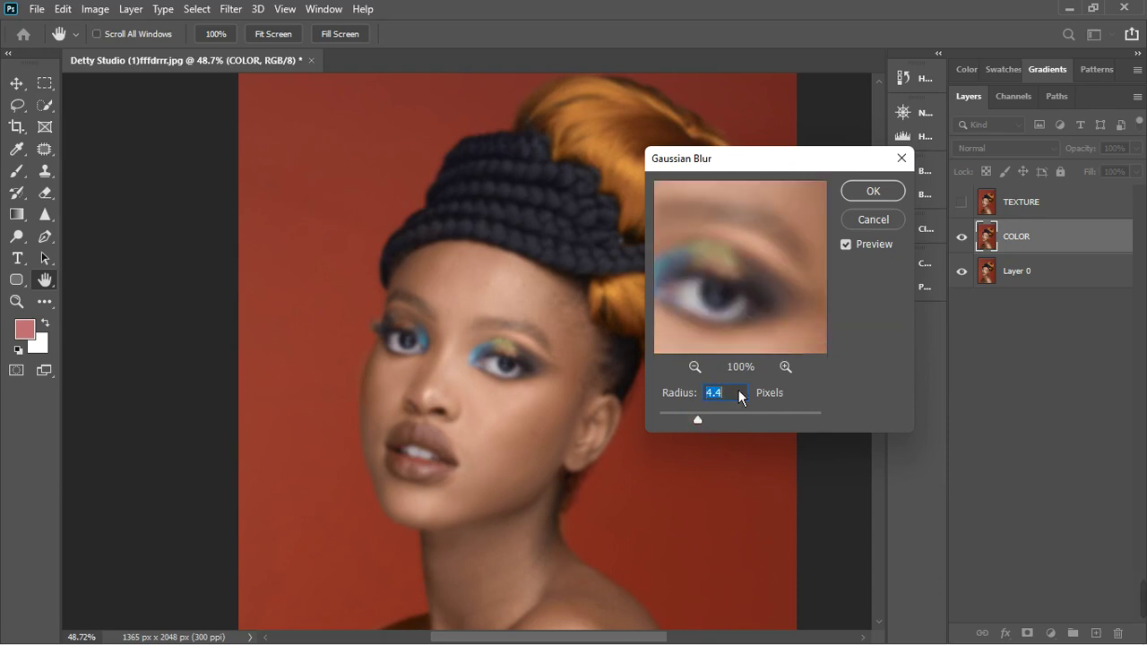
text(4.0)
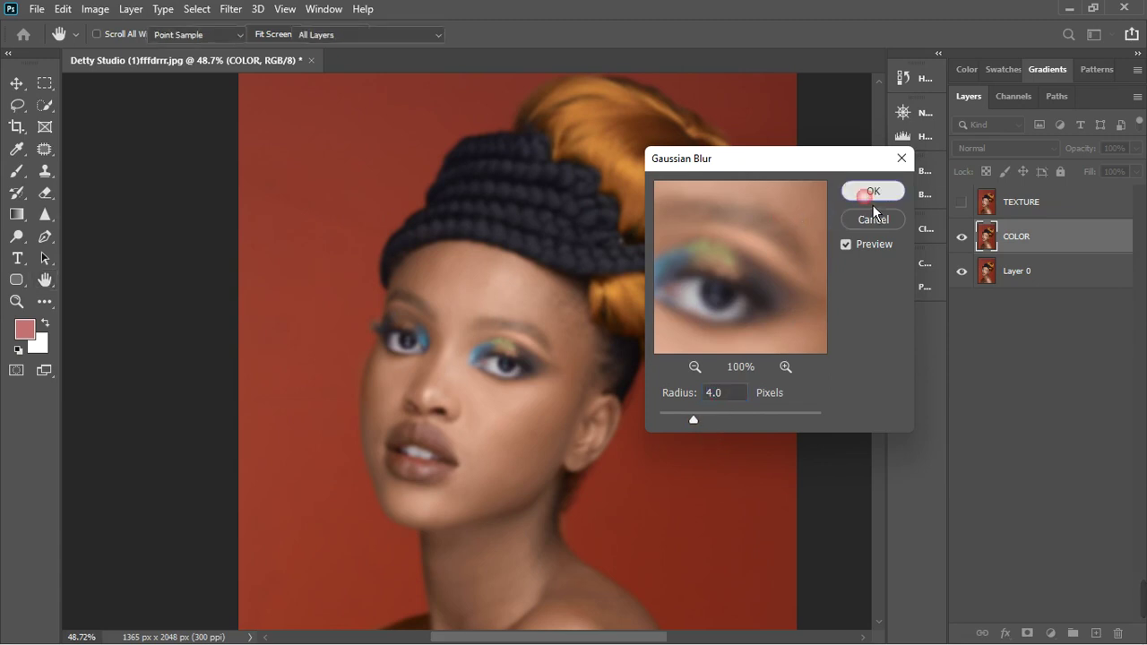
click(871, 191)
key(v)
scroll(582, 302, down, 2)
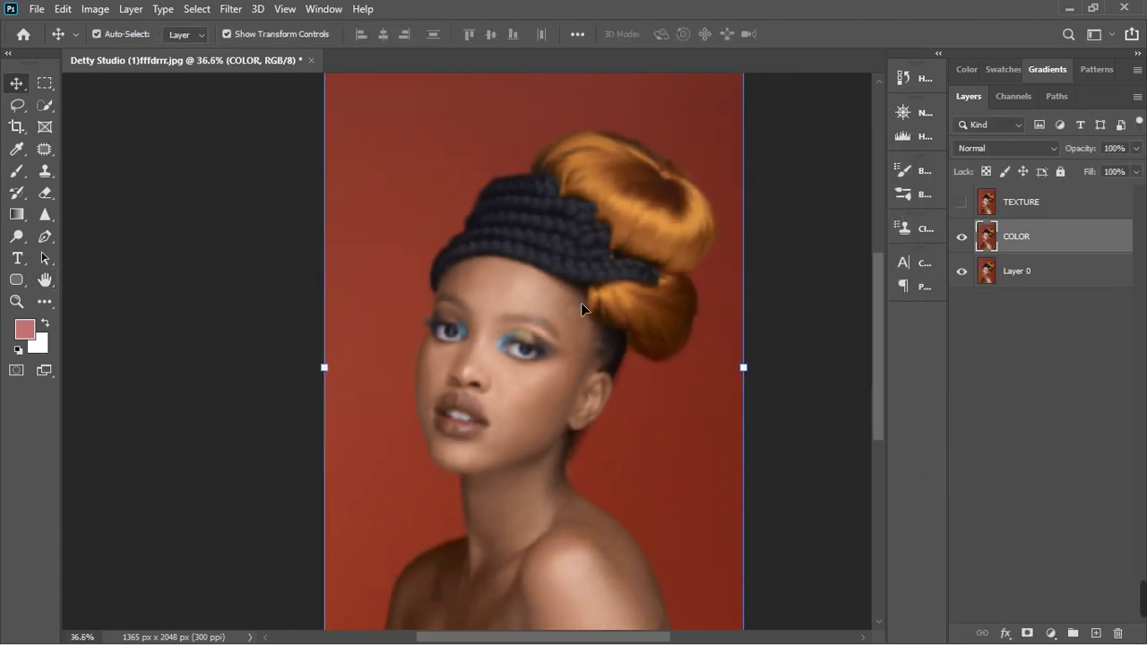
Show the TEXTURE layer and use Apply Image on it with COLOR as the source layer, Subtract blending, scale 2 and offset 128.
click(970, 210)
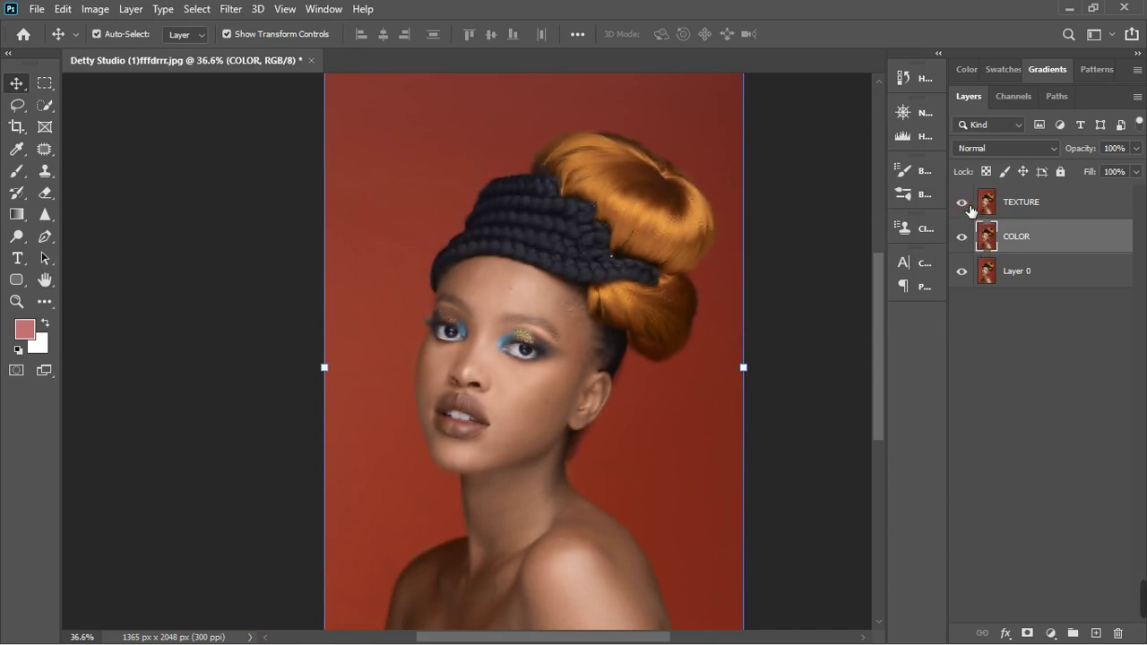
click(1026, 206)
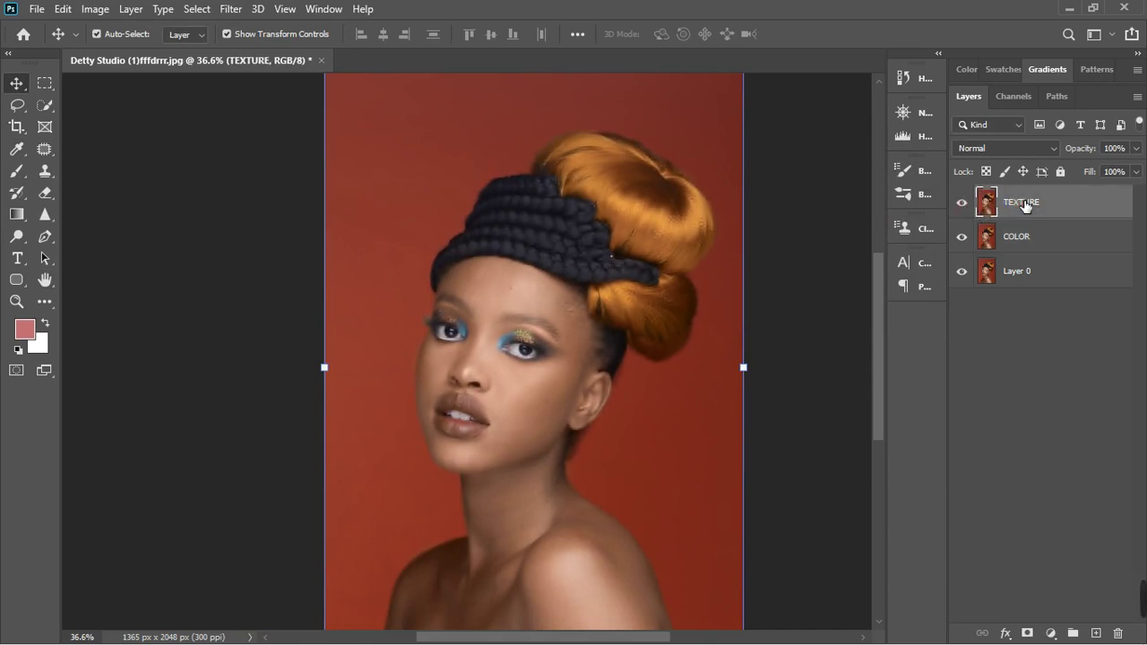
click(103, 12)
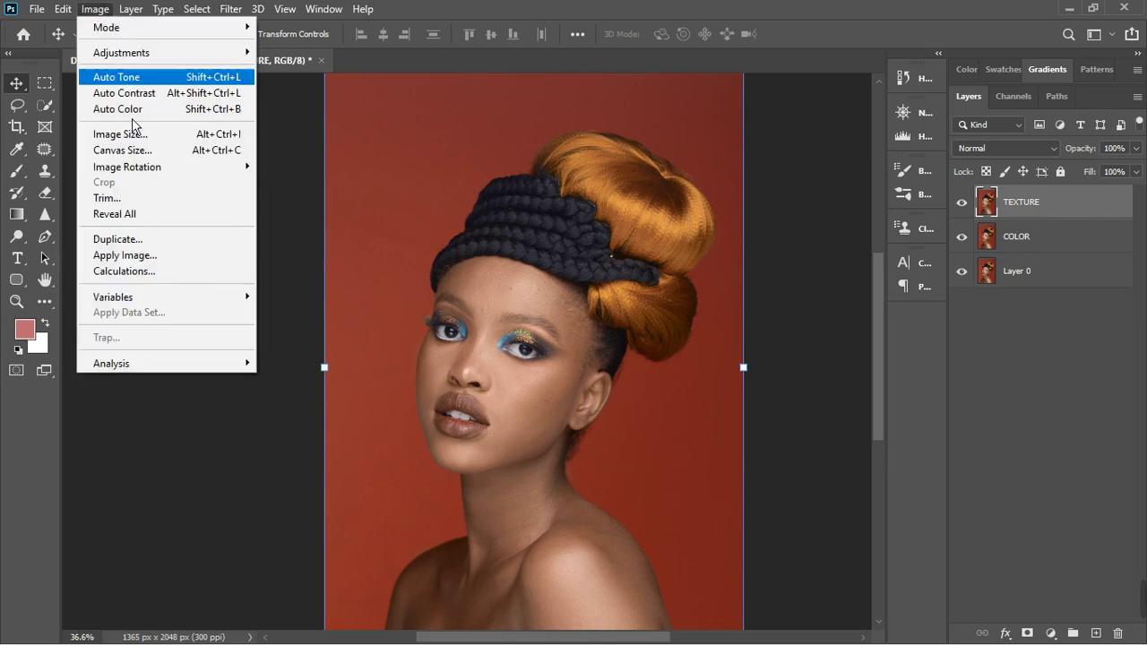
click(149, 259)
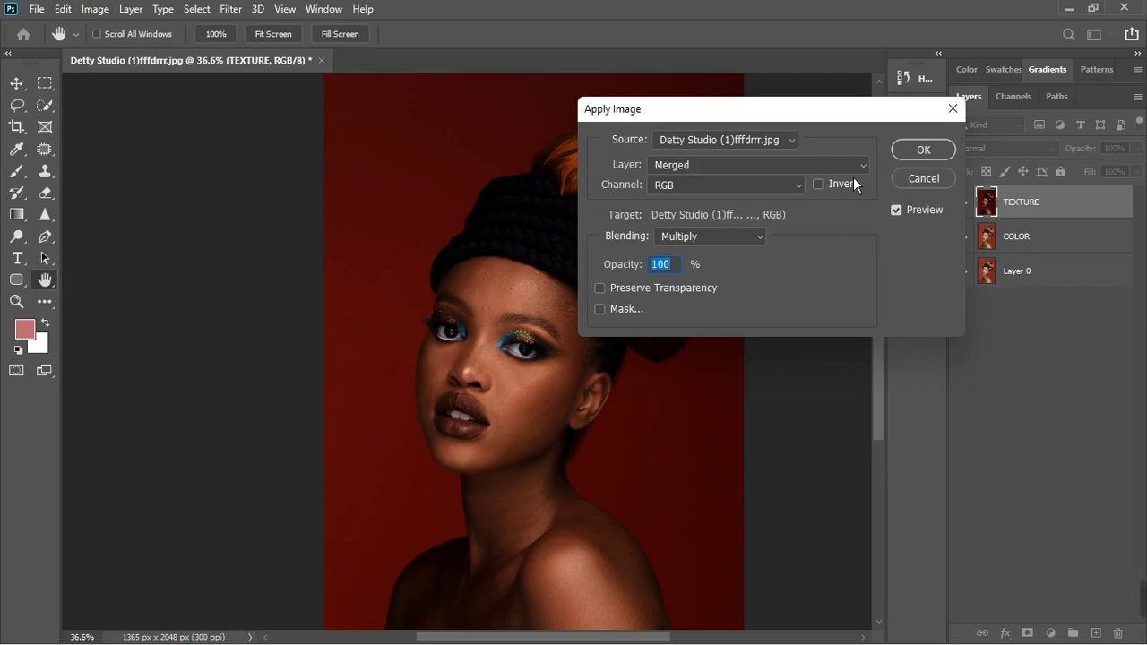
click(851, 167)
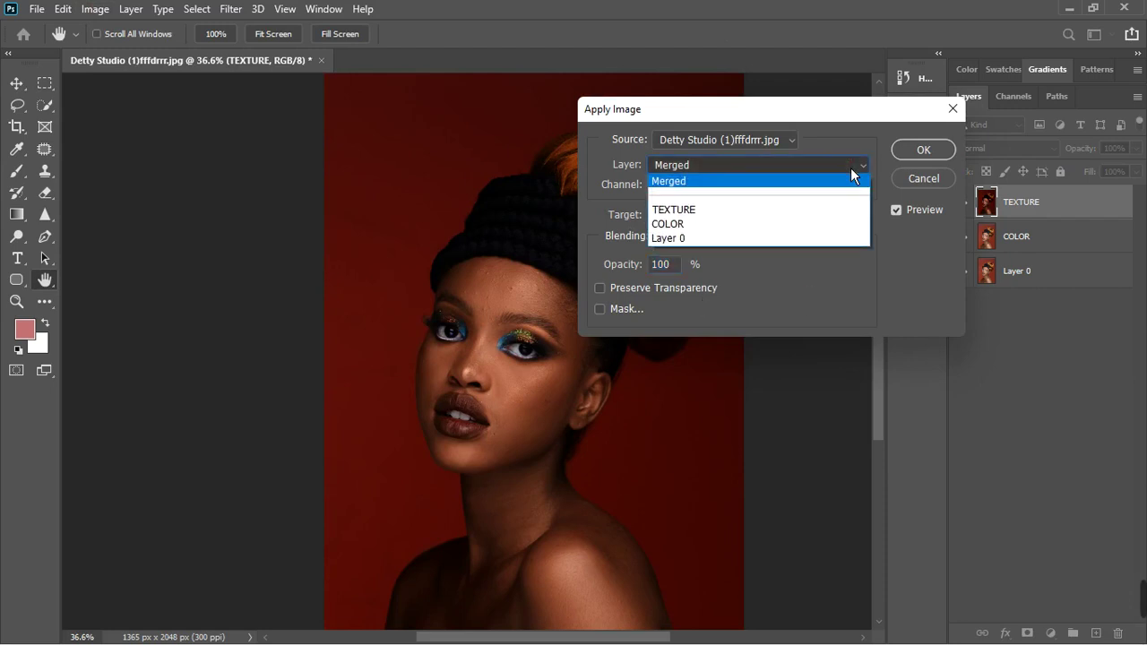
click(716, 224)
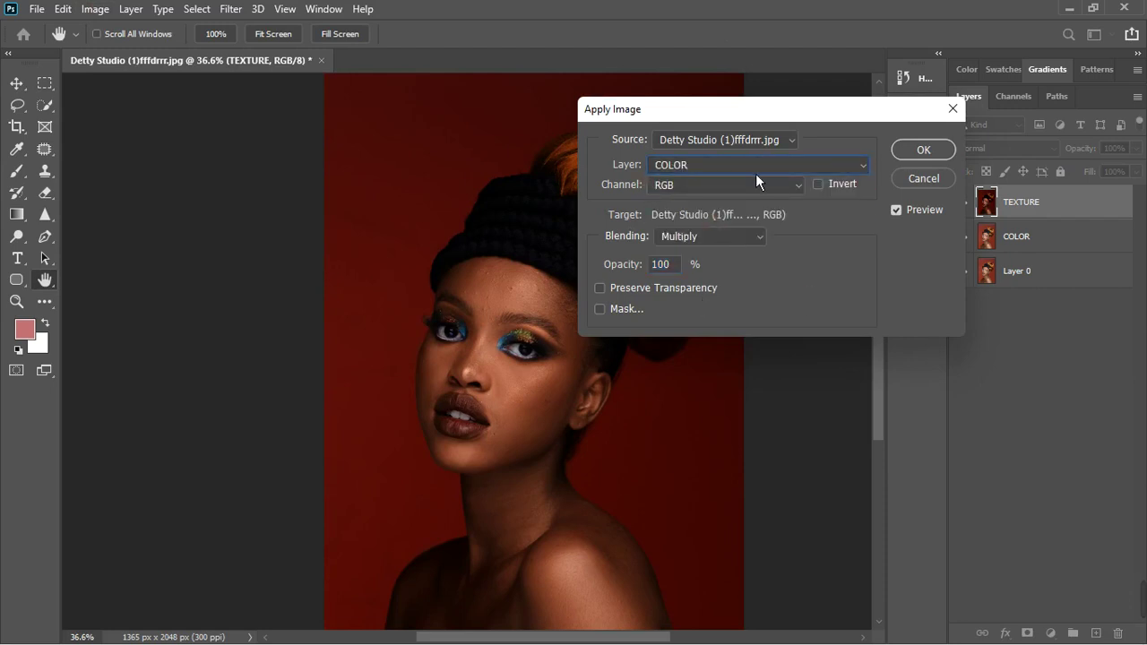
click(688, 166)
click(688, 224)
click(717, 242)
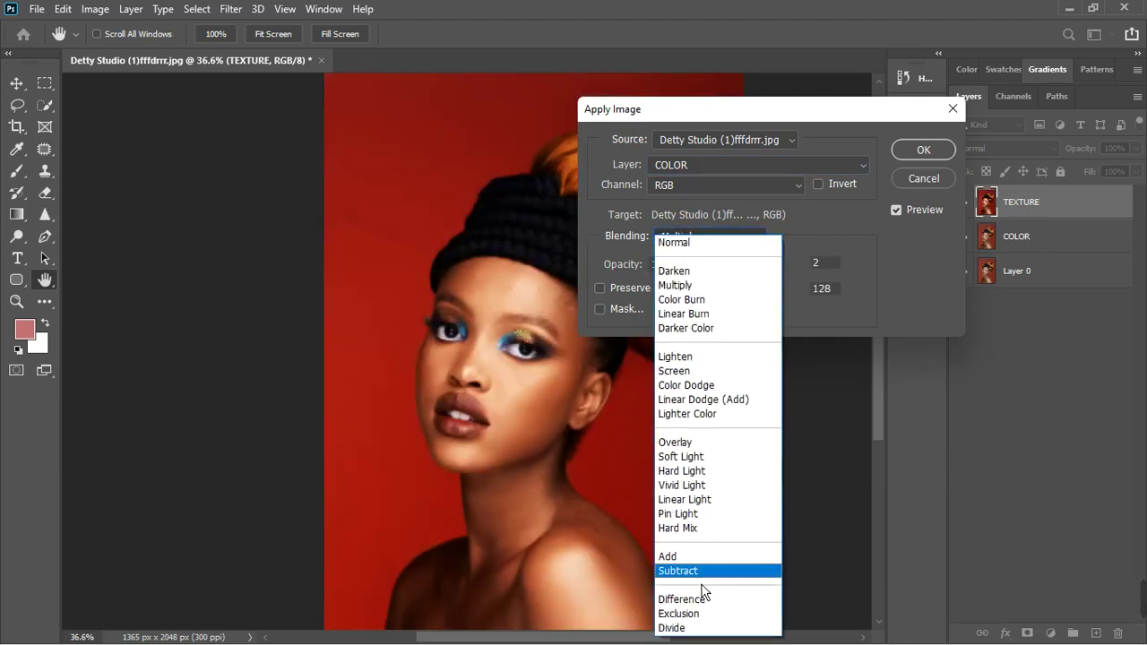
click(703, 573)
click(931, 159)
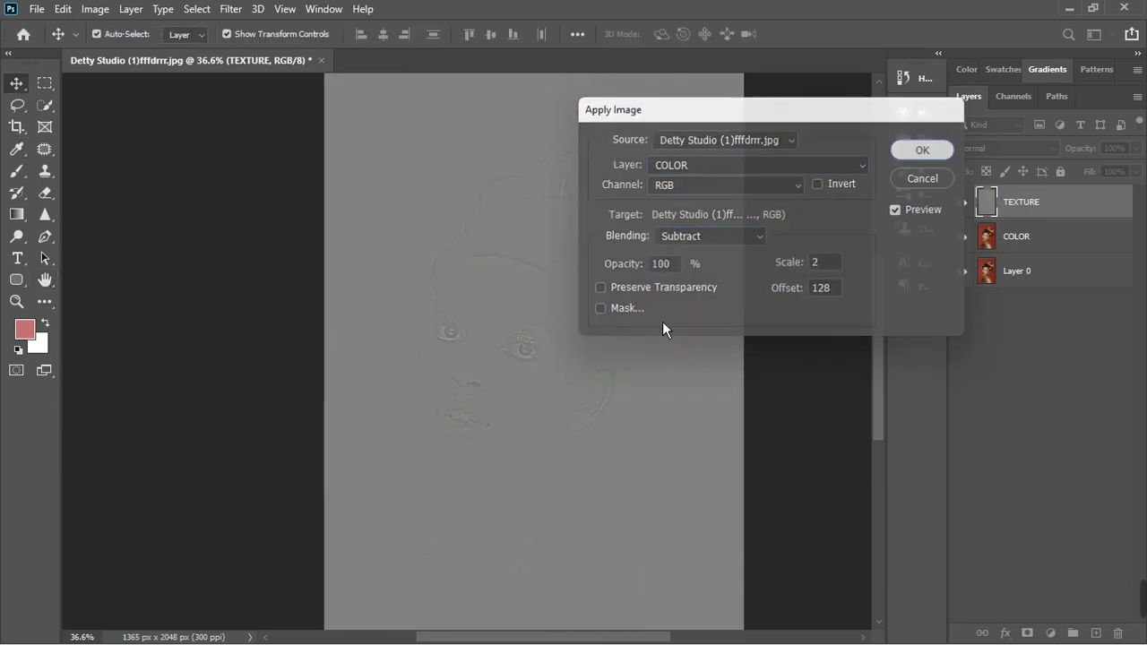
Inspect the gray skin detail on the TEXTURE layer and set the layer's blend mode to Linear Light.
scroll(524, 348, up, 5)
scroll(476, 236, up, 5)
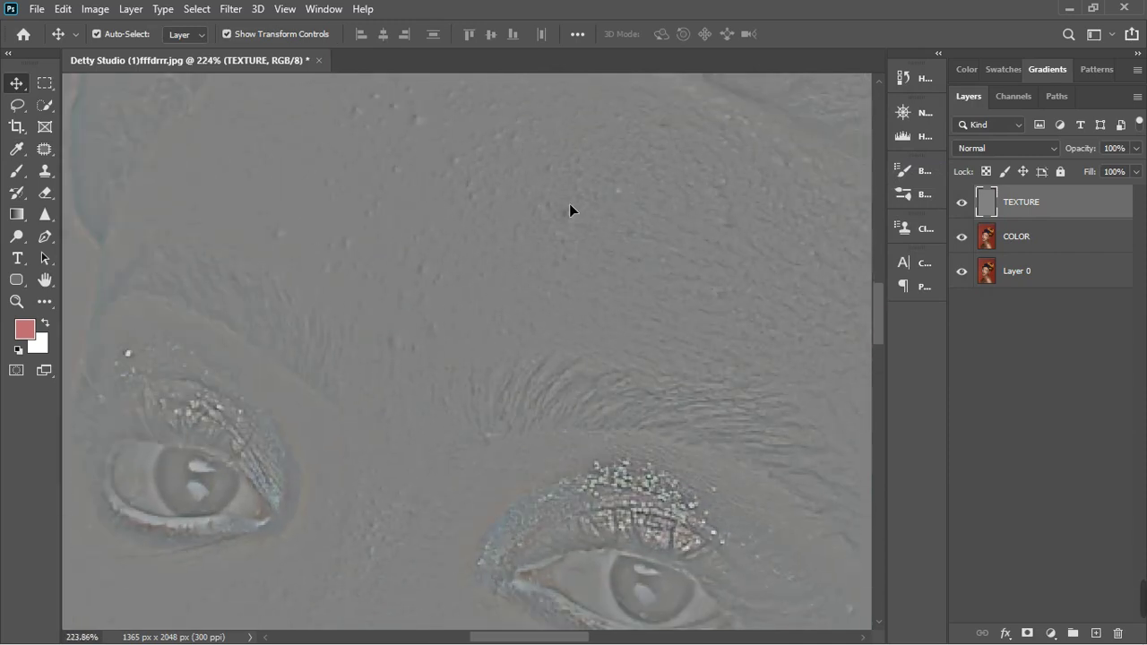
scroll(564, 210, down, 5)
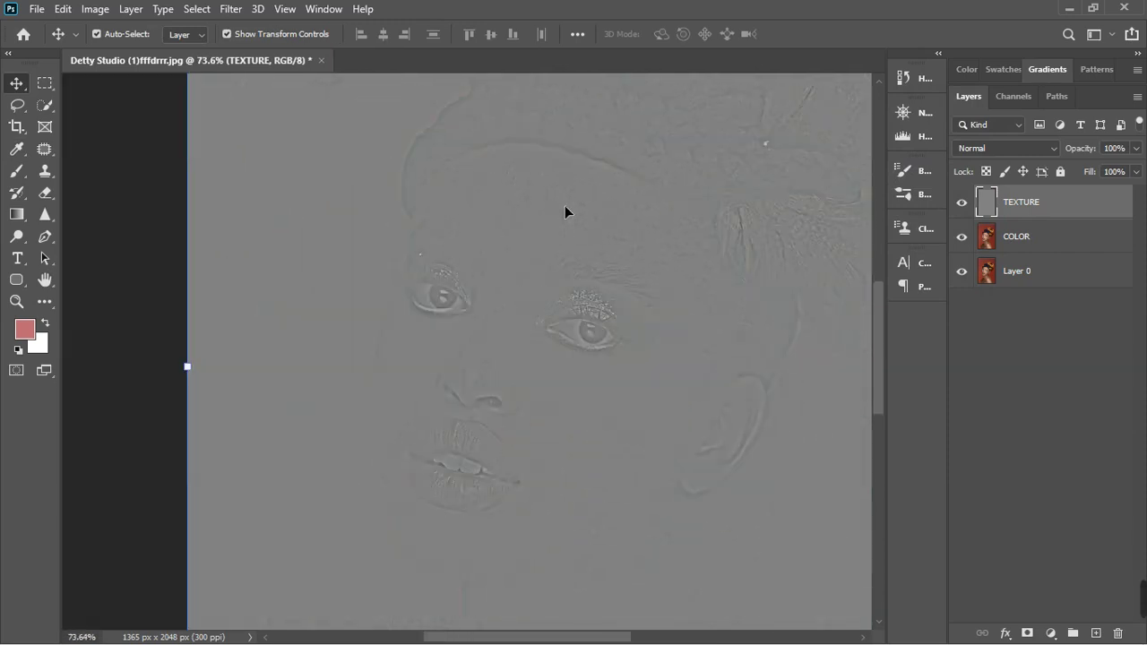
scroll(565, 211, down, 3)
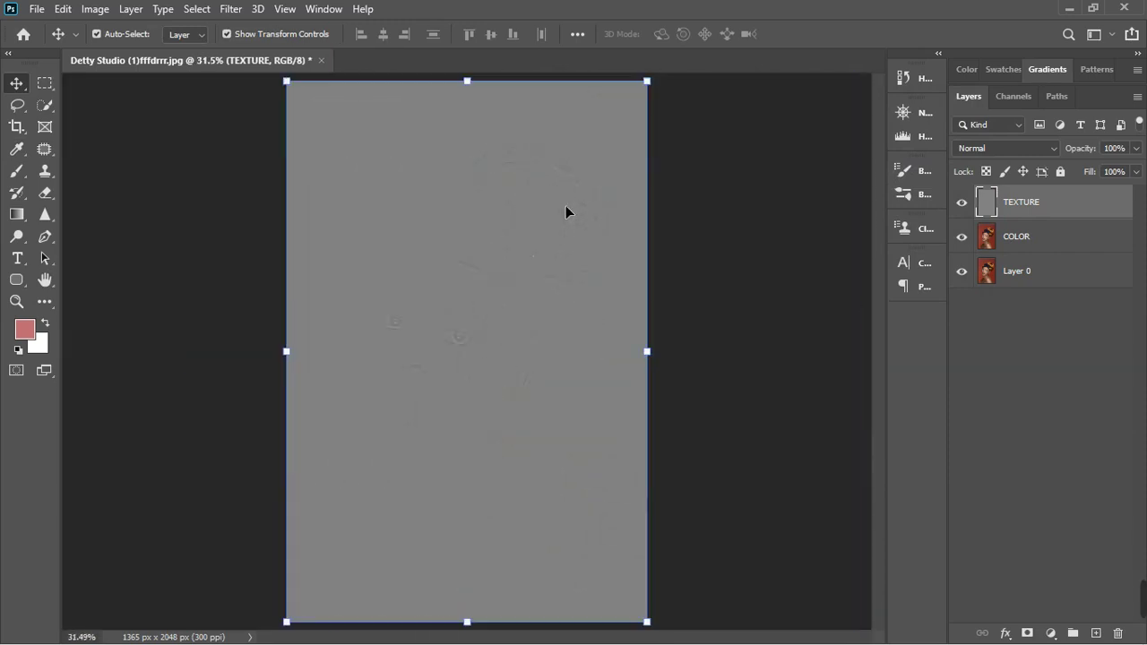
click(1058, 149)
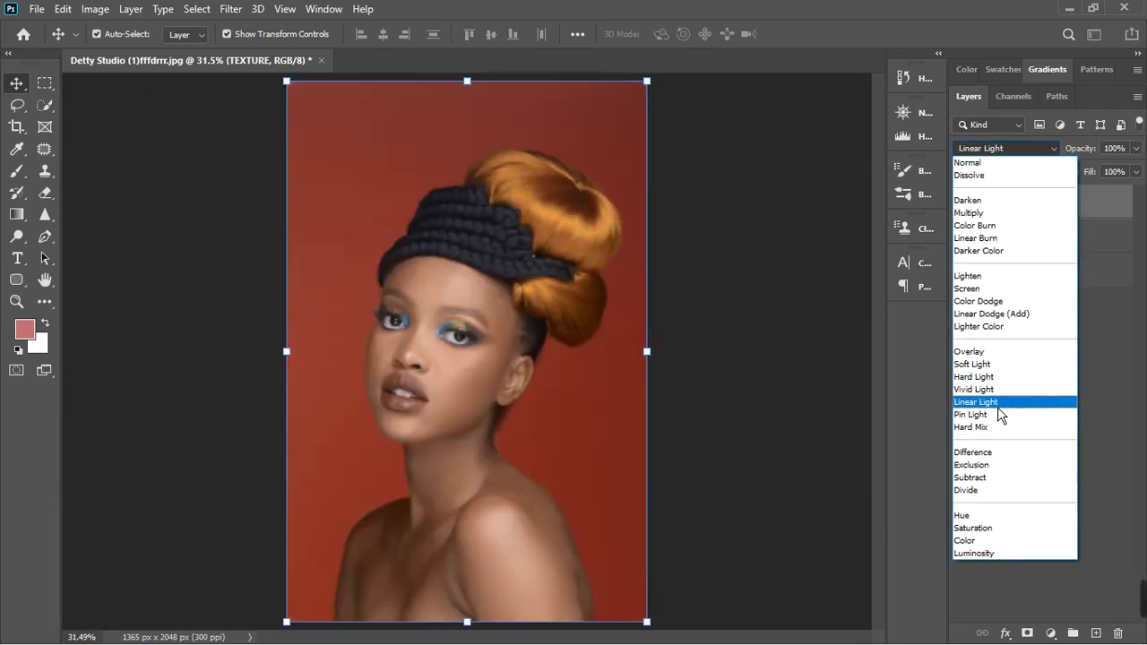
click(977, 403)
Group the TEXTURE and COLOR layers and name the group FREQ SEPARAION.
drag(1022, 238, 1065, 243)
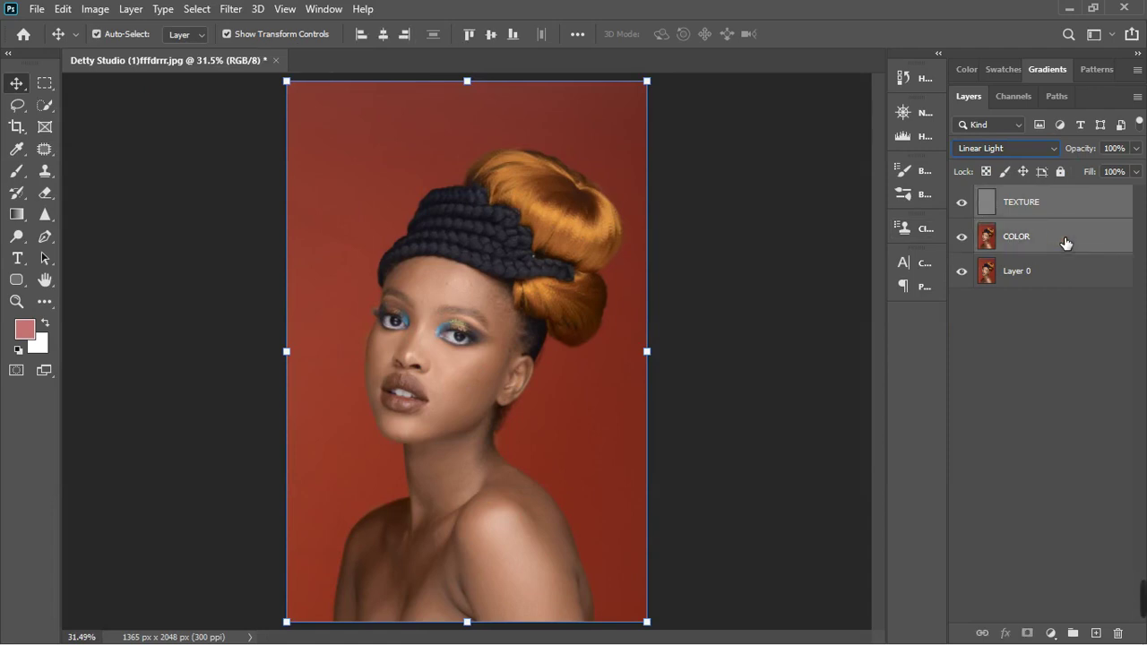
click(1072, 633)
double_click(1026, 197)
text(FREQ SEPARAION)
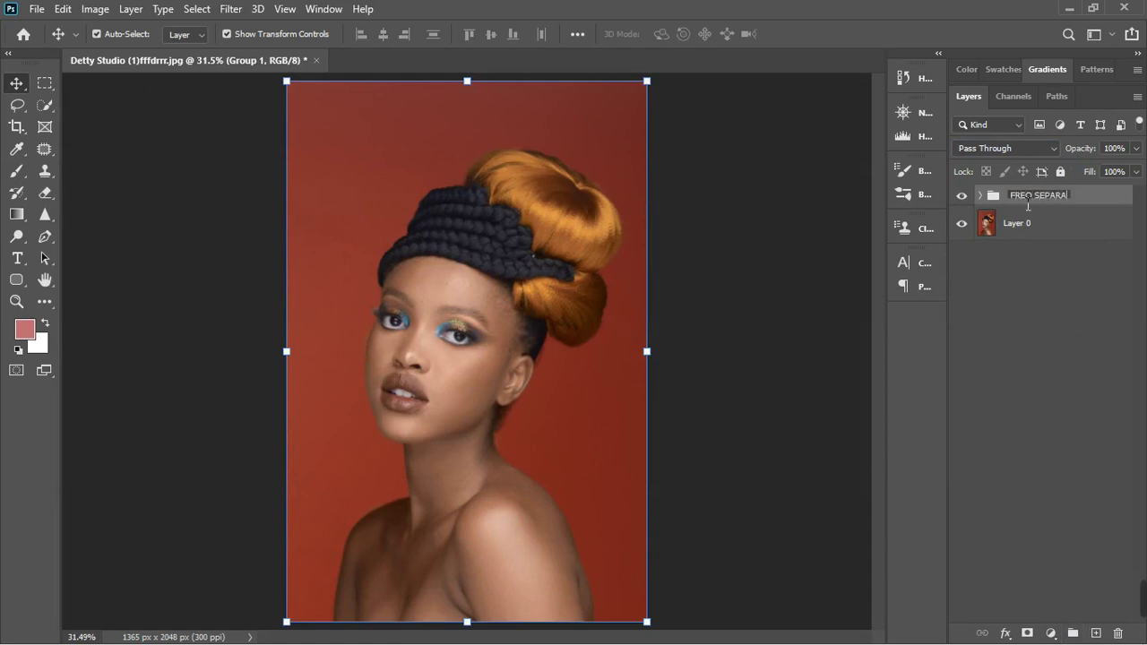
key(Return)
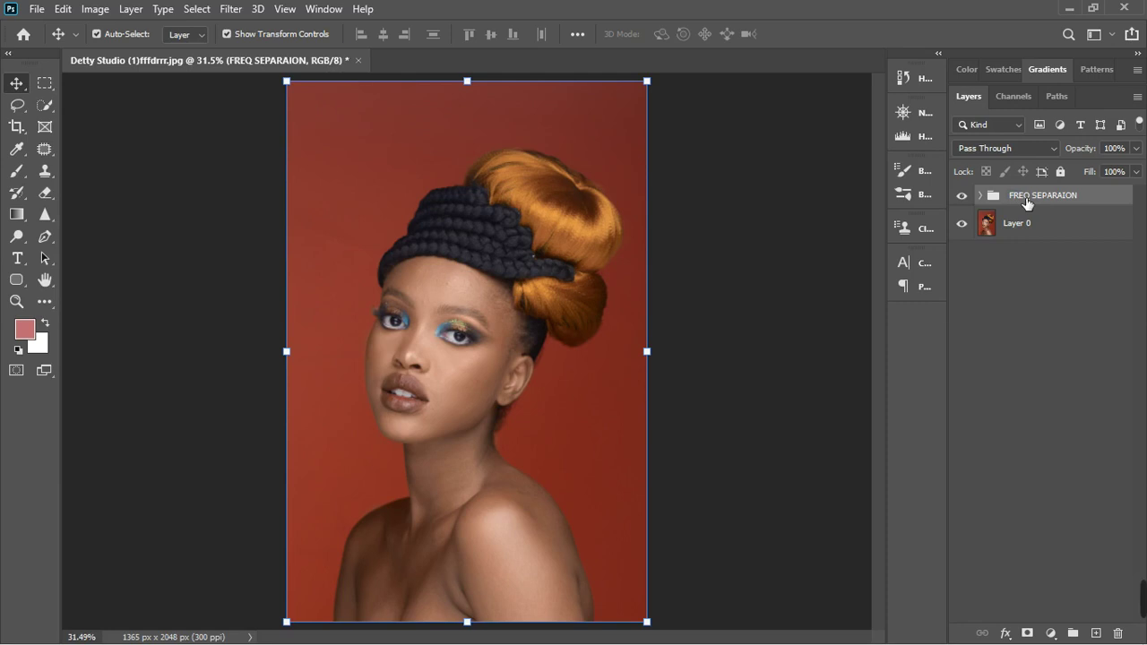
Expand the FREQ SEPARAION group, select its TEXTURE layer and activate the Clone Stamp tool.
click(981, 195)
click(1045, 265)
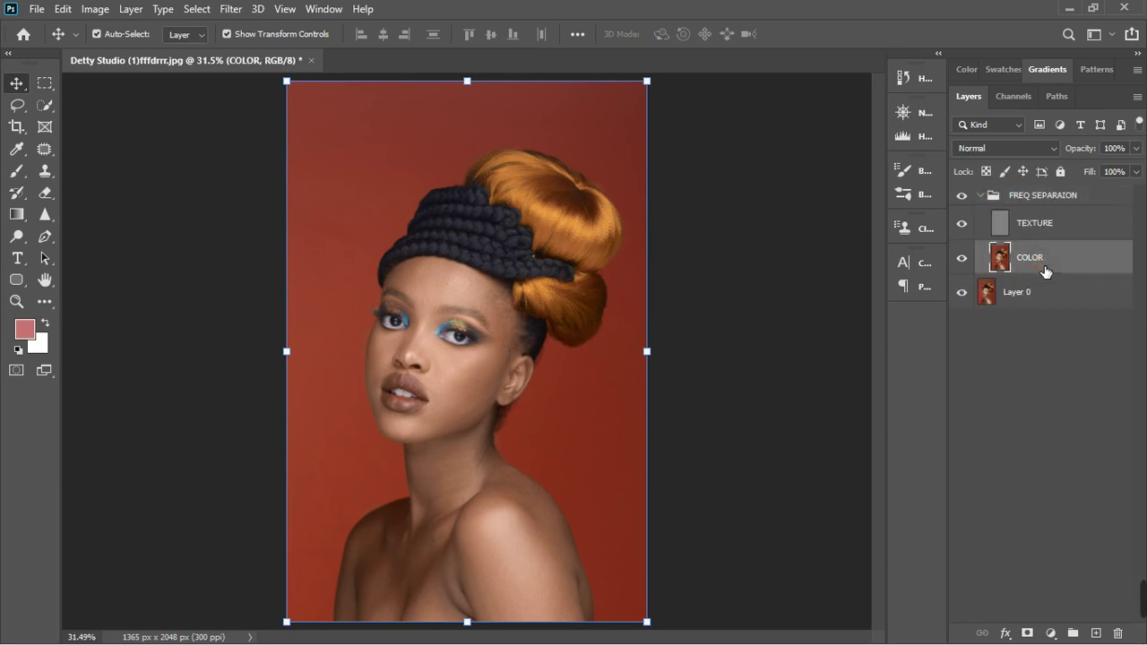
click(1032, 233)
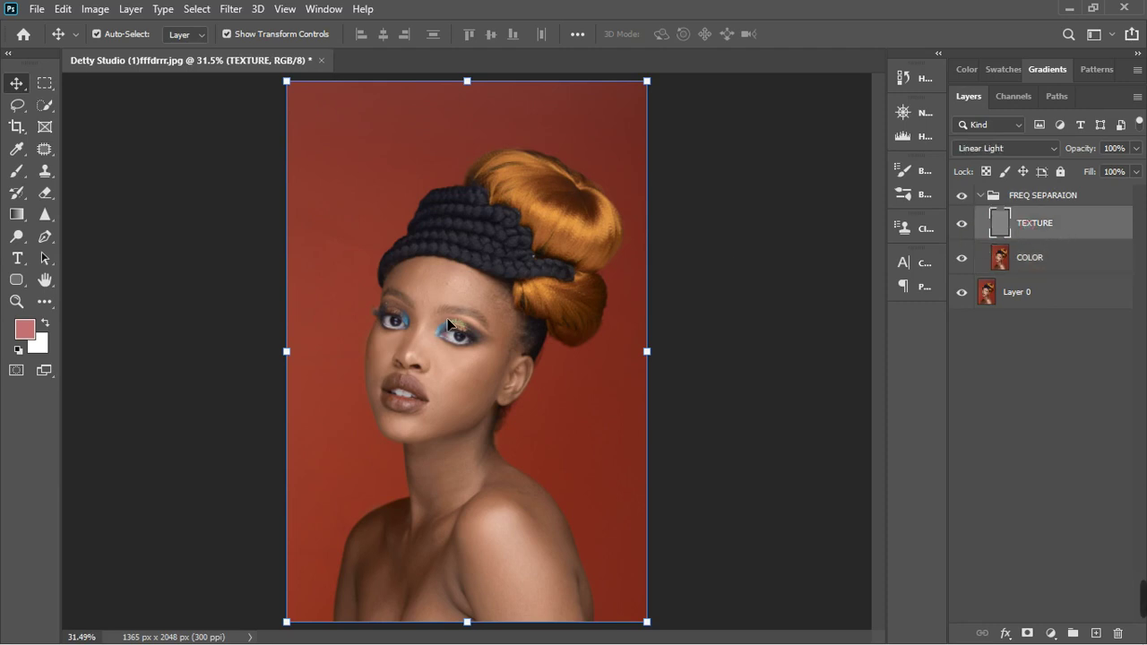
scroll(424, 261, up, 5)
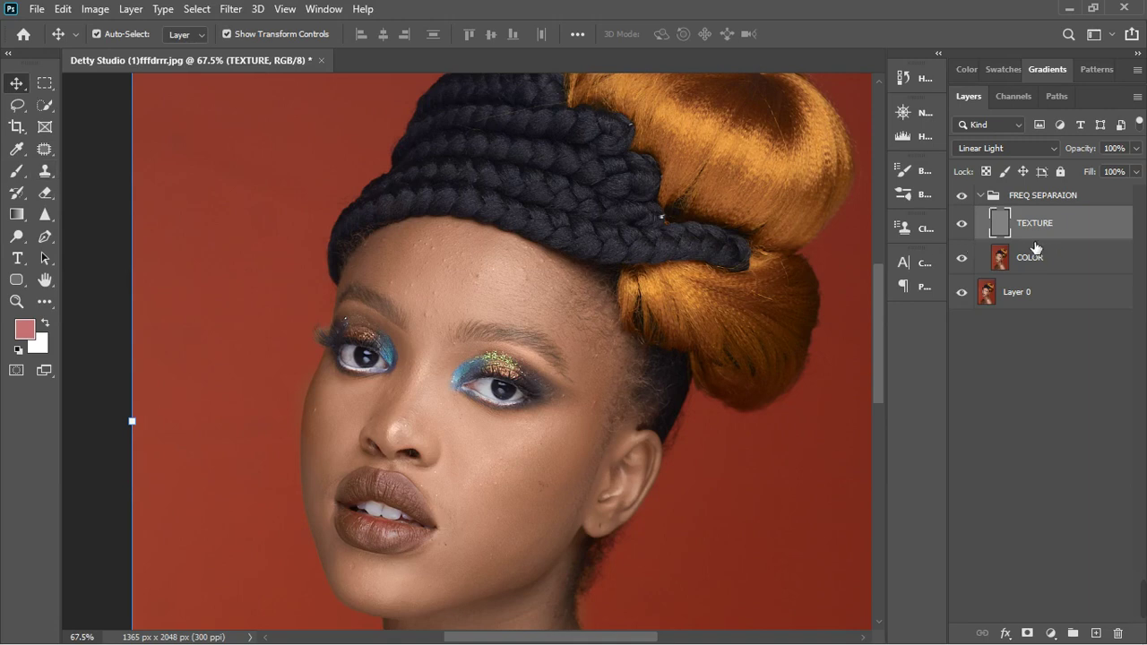
click(51, 176)
click(107, 170)
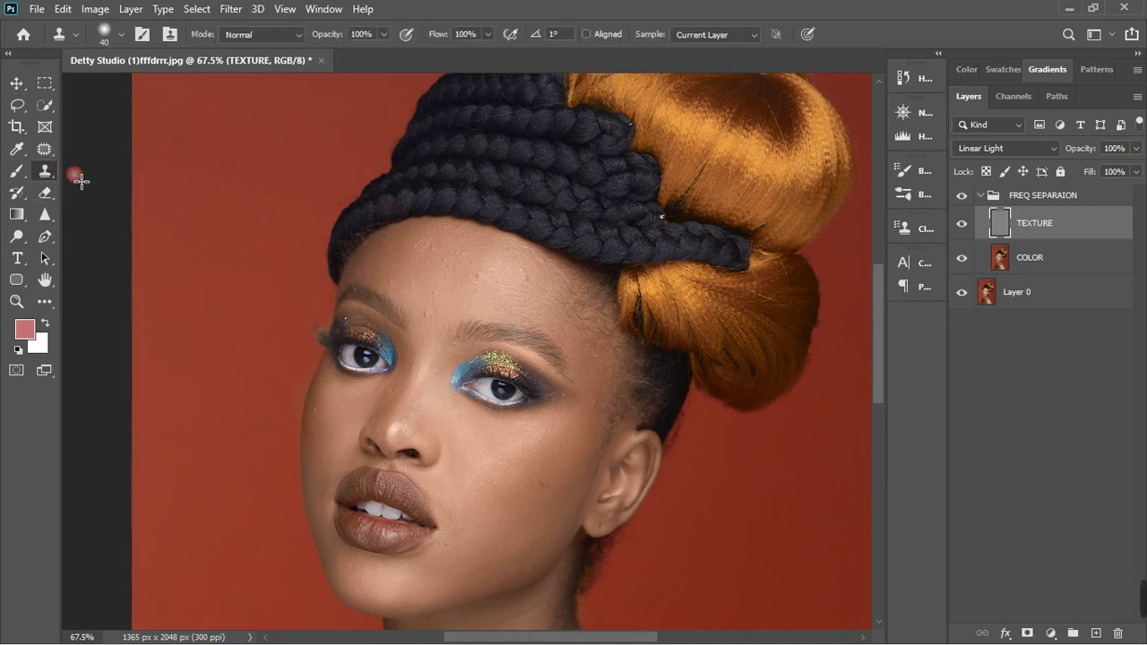
Activate the Mixer Brush tool with the COLOR layer selected, and return to the TEXTURE layer.
key(alt+bracketleft)
click(16, 170)
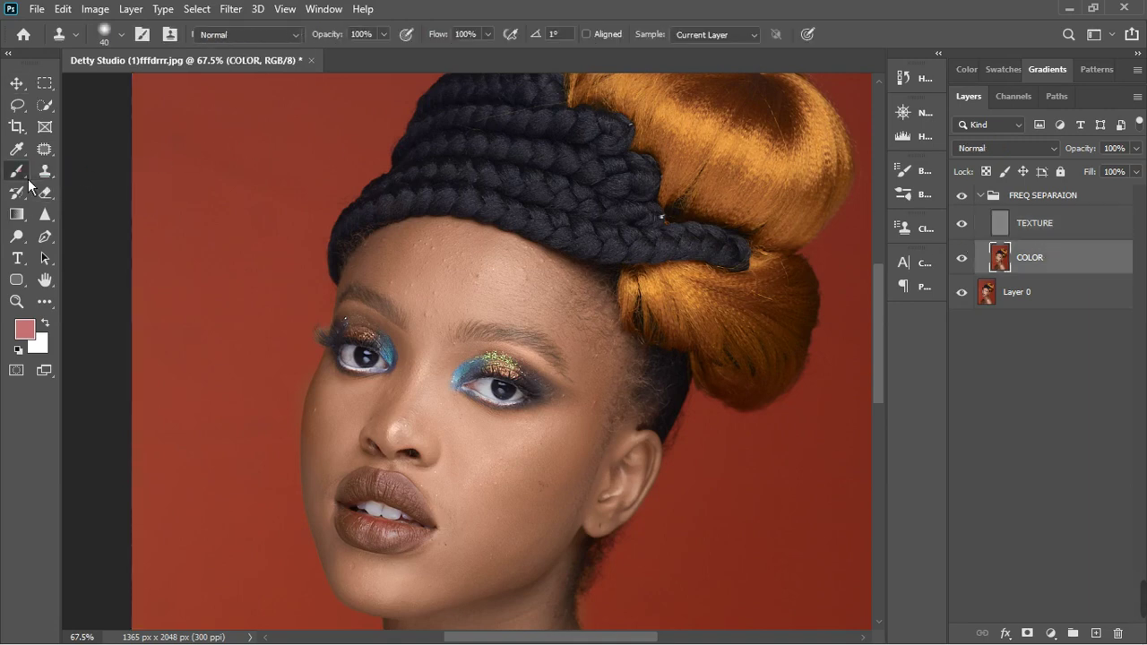
right_click(20, 175)
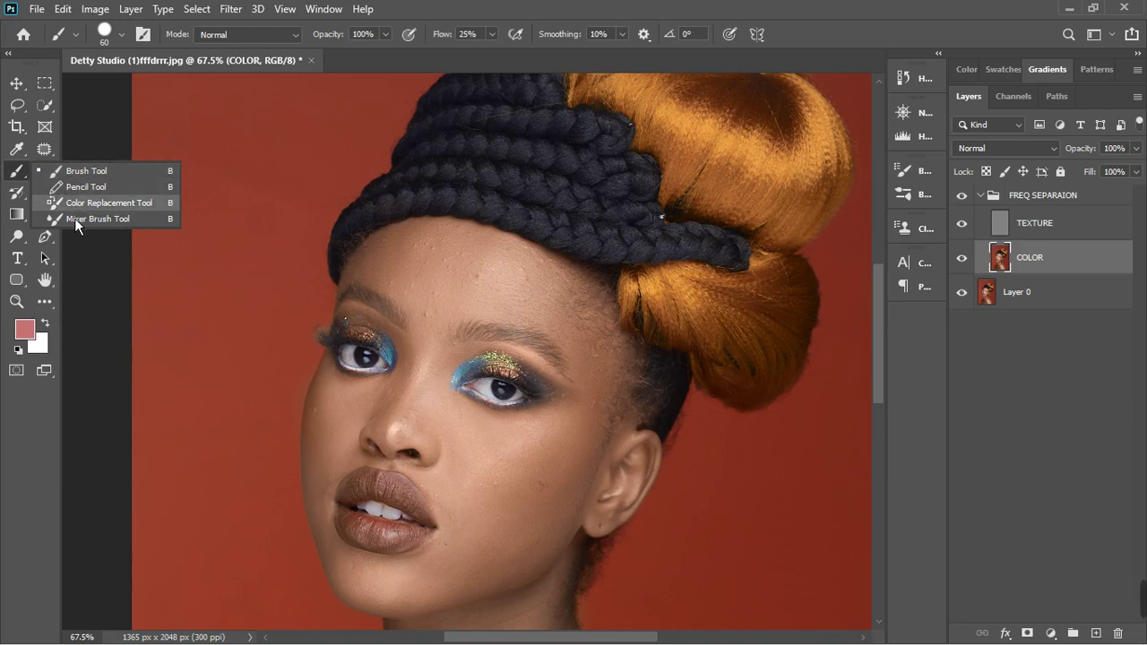
click(81, 220)
key(alt+bracketright)
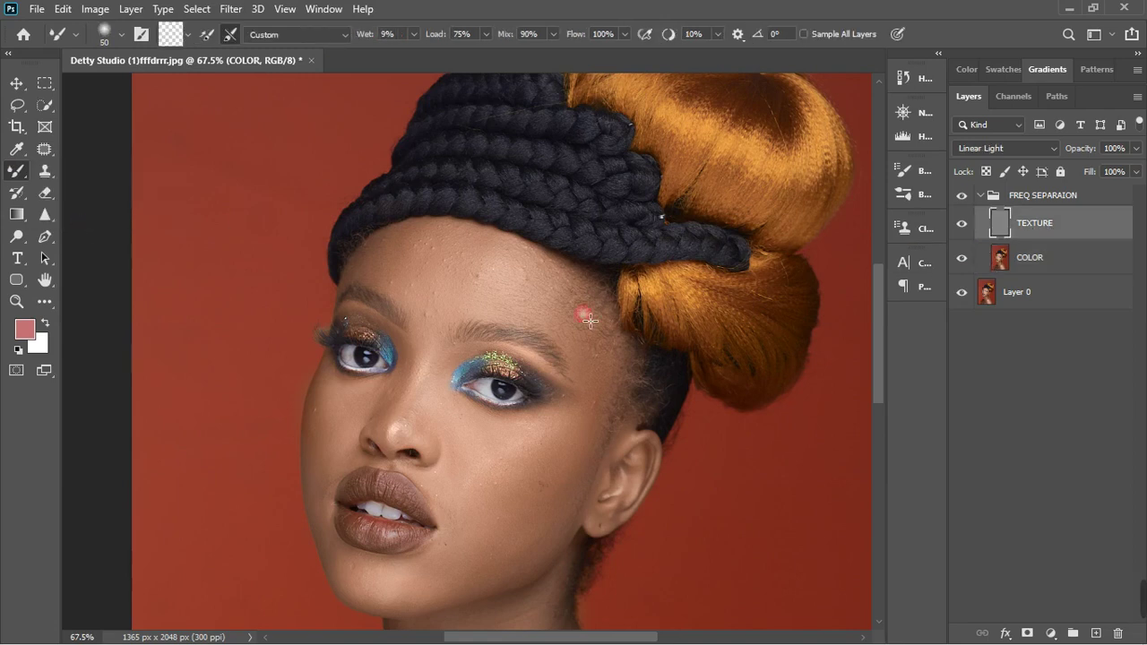
Reduce the Mixer Brush size to 15 over the model's forehead.
scroll(452, 291, up, 5)
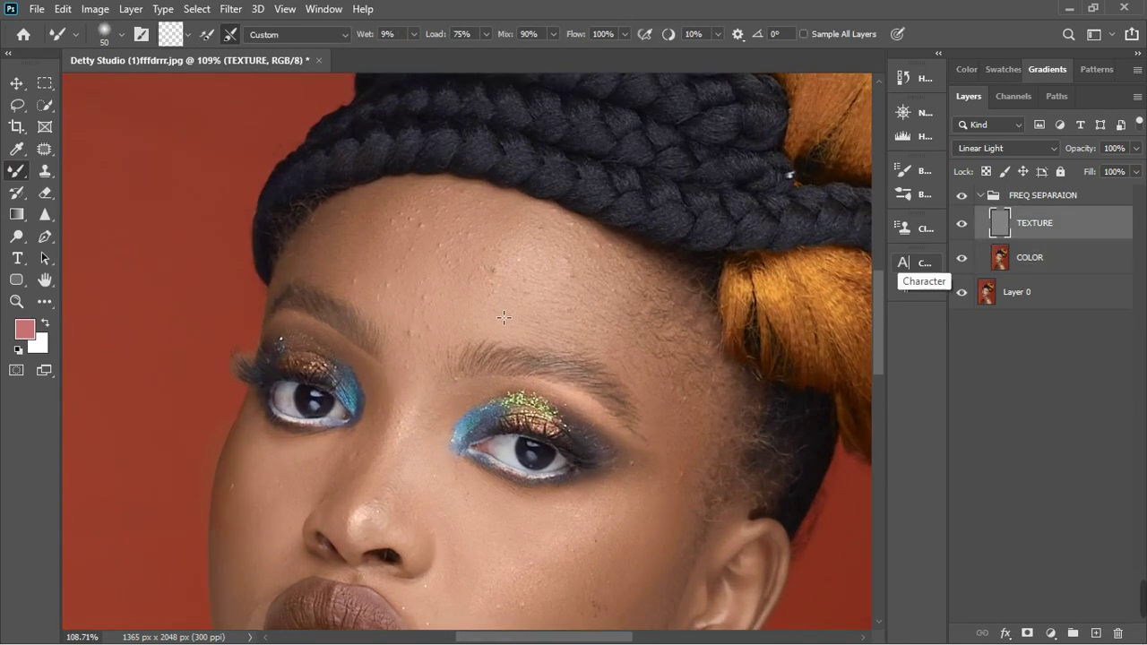
key(bracketleft)
key(bracketleft)
key(bracketleft)
key(bracketleft)
key(bracketleft)
key(bracketleft)
key(bracketleft)
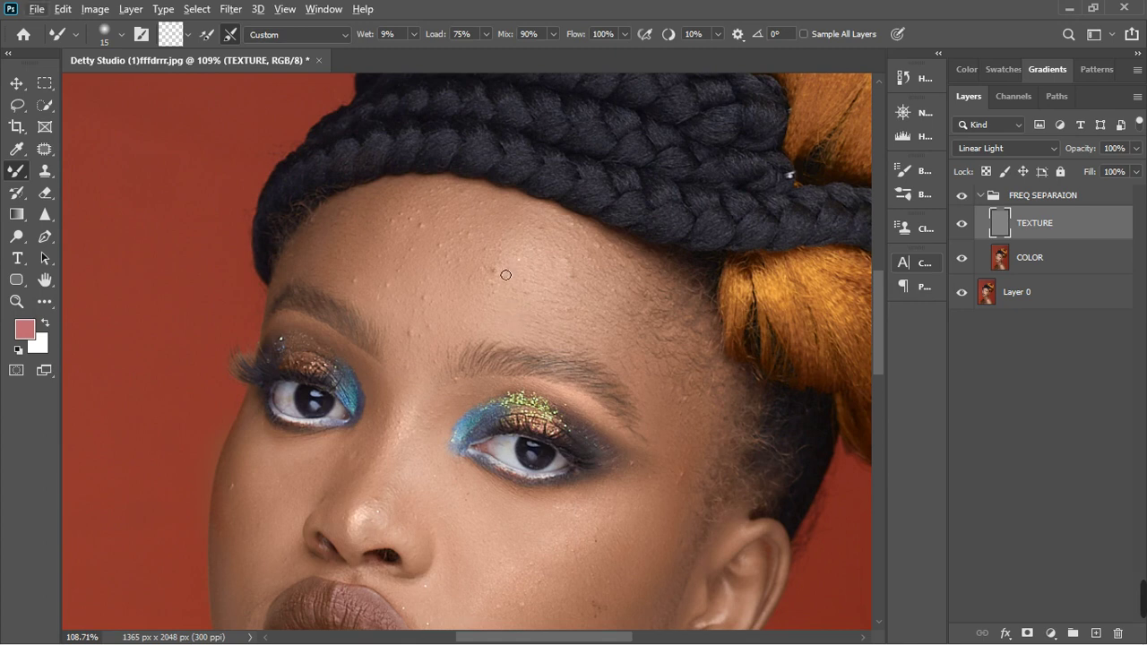
Clone clean skin over a bump on the upper forehead of the TEXTURE layer, using the Clone Stamp at size 10.
scroll(513, 320, up, 5)
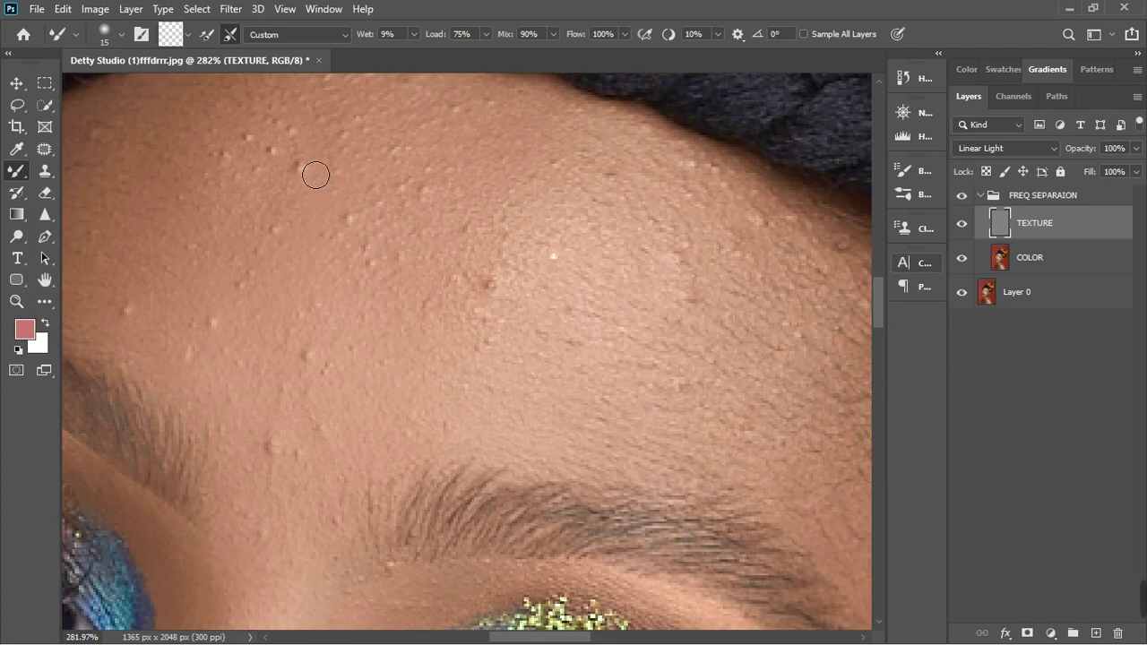
click(45, 170)
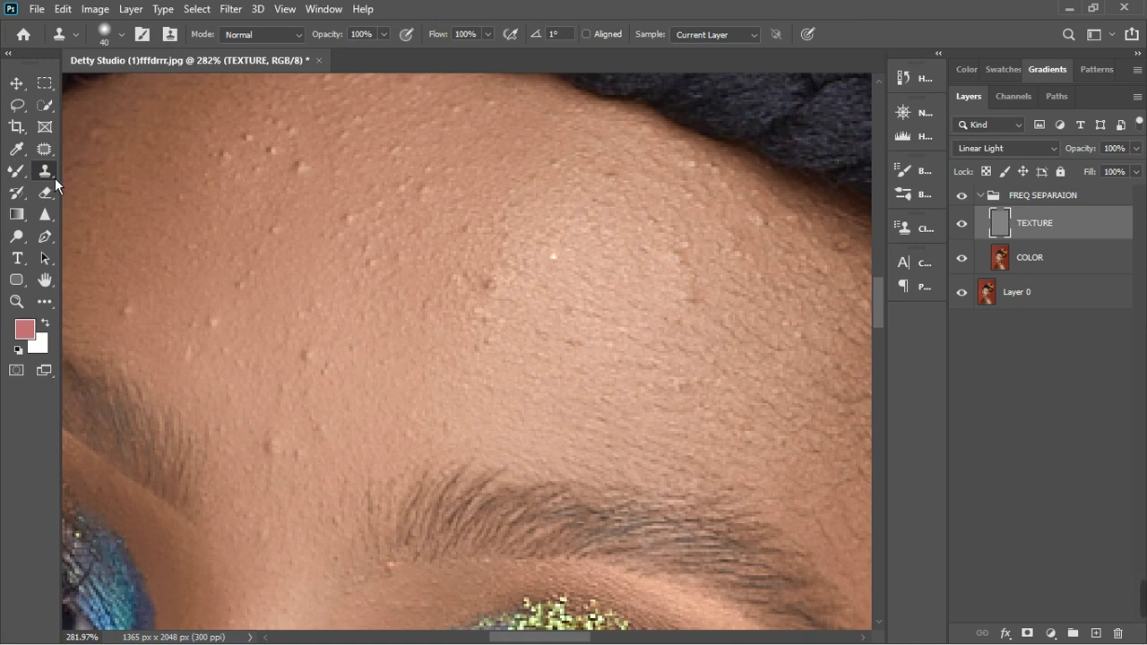
key(bracketleft)
key(bracketleft)
key(bracketleft)
alt+click(317, 203)
drag(295, 167, 302, 172)
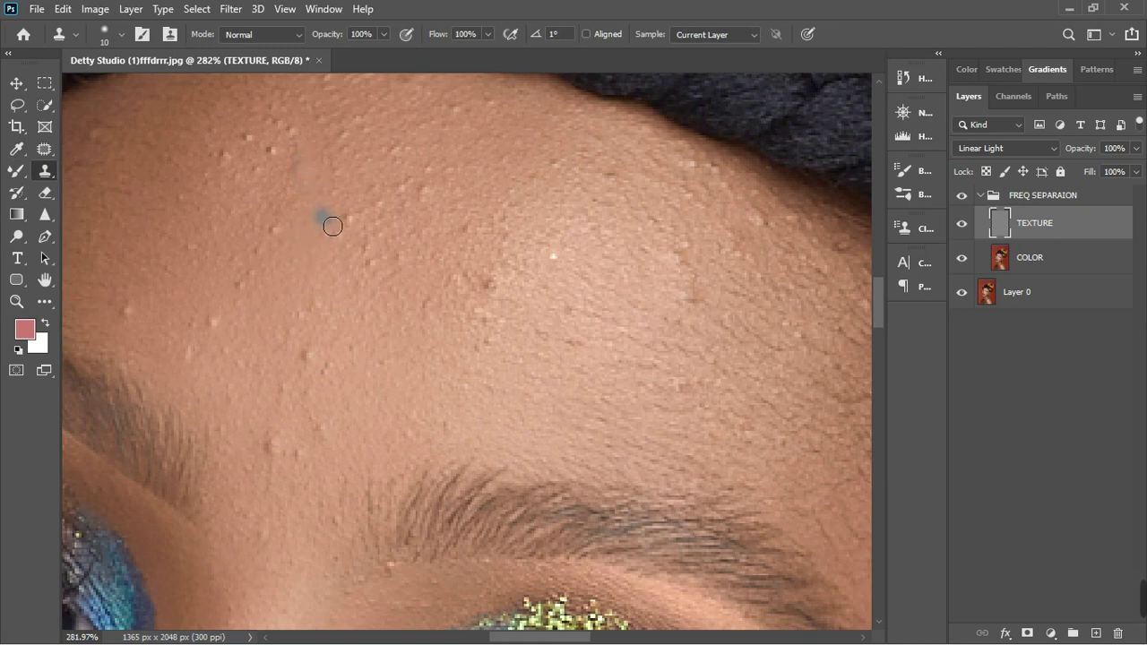
Resample clean skin and clone out the remaining bumps across the middle and lower forehead.
alt+click(310, 245)
click(308, 270)
click(309, 314)
click(308, 328)
alt+click(246, 287)
click(299, 311)
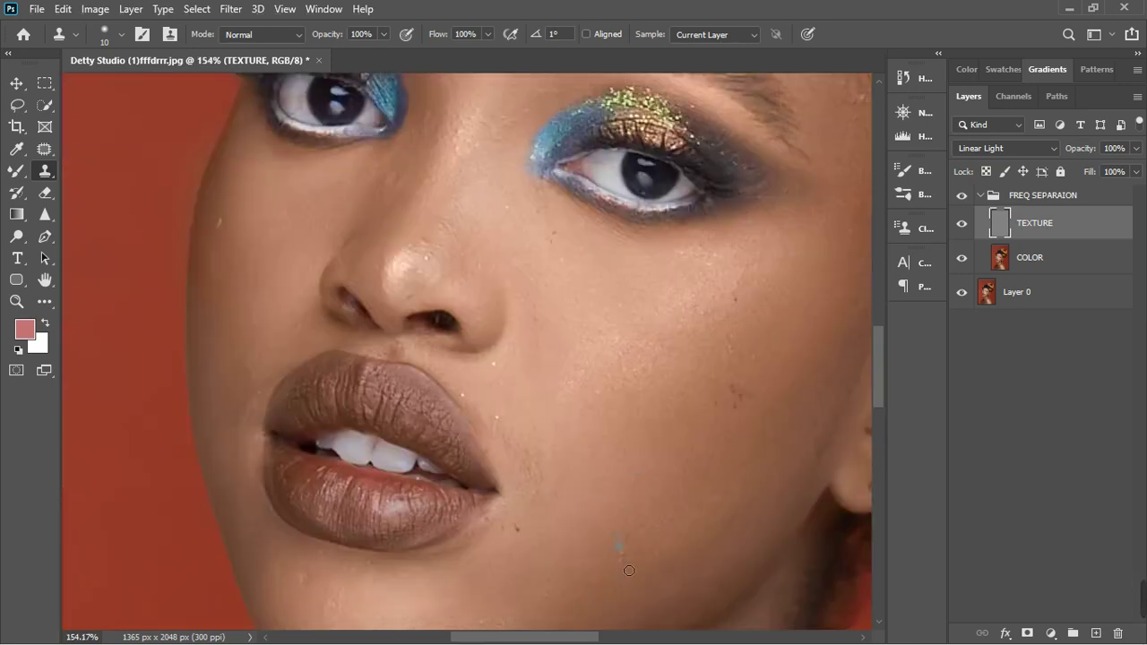
Clone clean skin texture over the small spots beside the mouth and on both cheeks.
alt+click(615, 573)
click(528, 449)
click(224, 199)
Clone out the spots on the front of the model's near shoulder, with the Clone Stamp enlarged to 25.
scroll(643, 453, down, 5)
scroll(643, 454, right, 1)
click(615, 399)
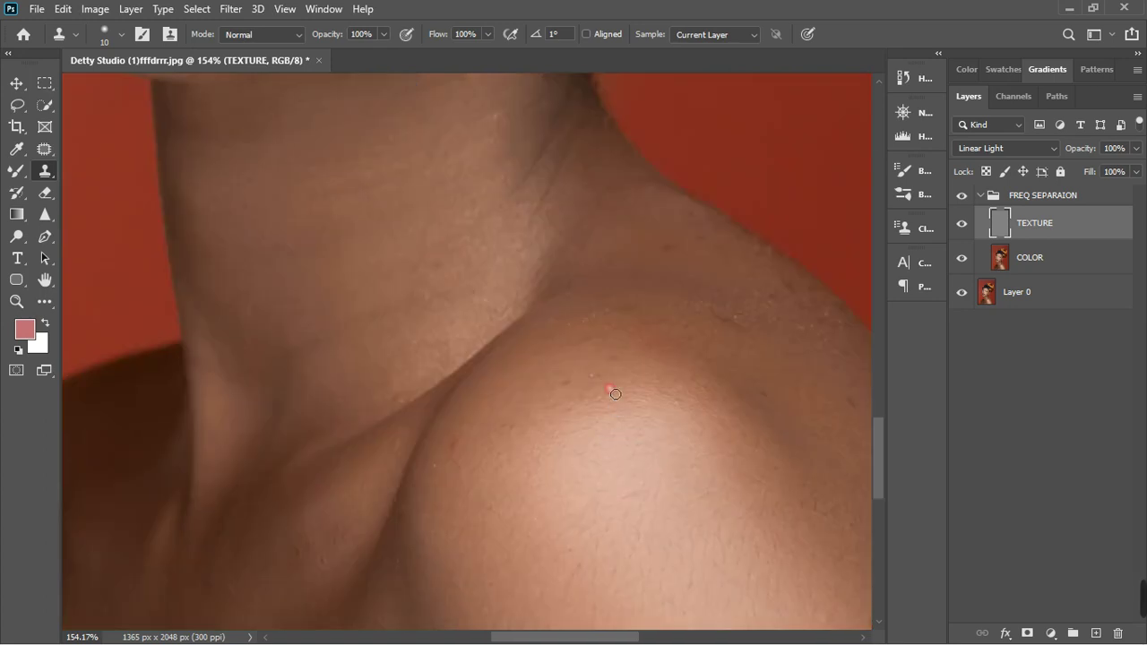
key(bracketright)
key(bracketright)
key(bracketright)
click(618, 392)
click(599, 392)
click(450, 468)
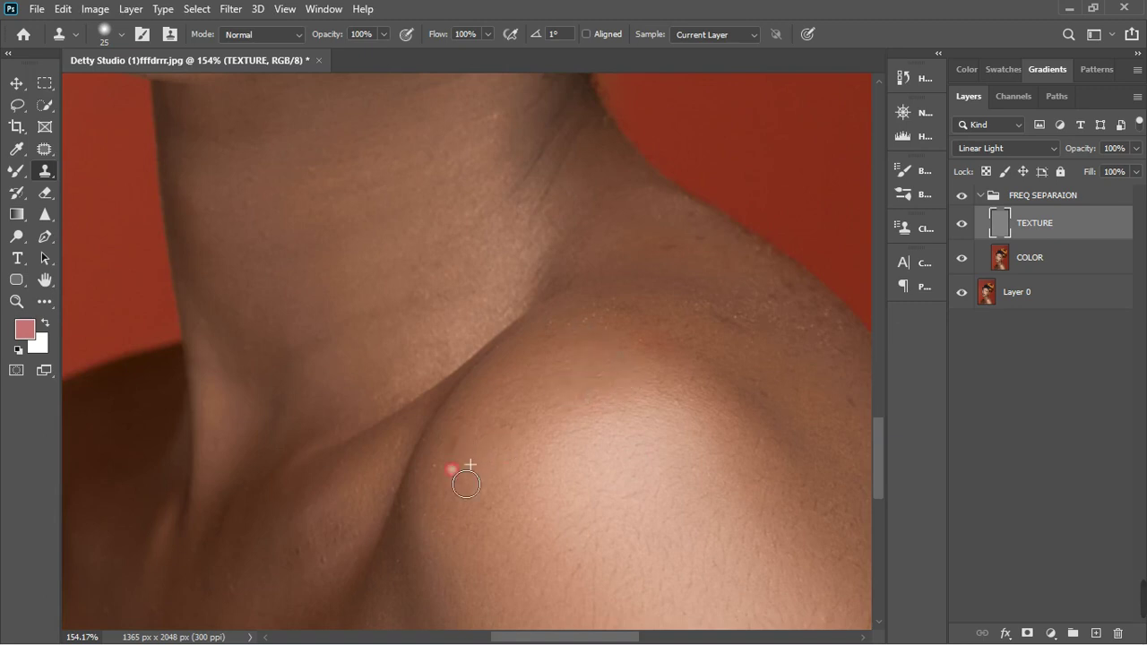
click(548, 432)
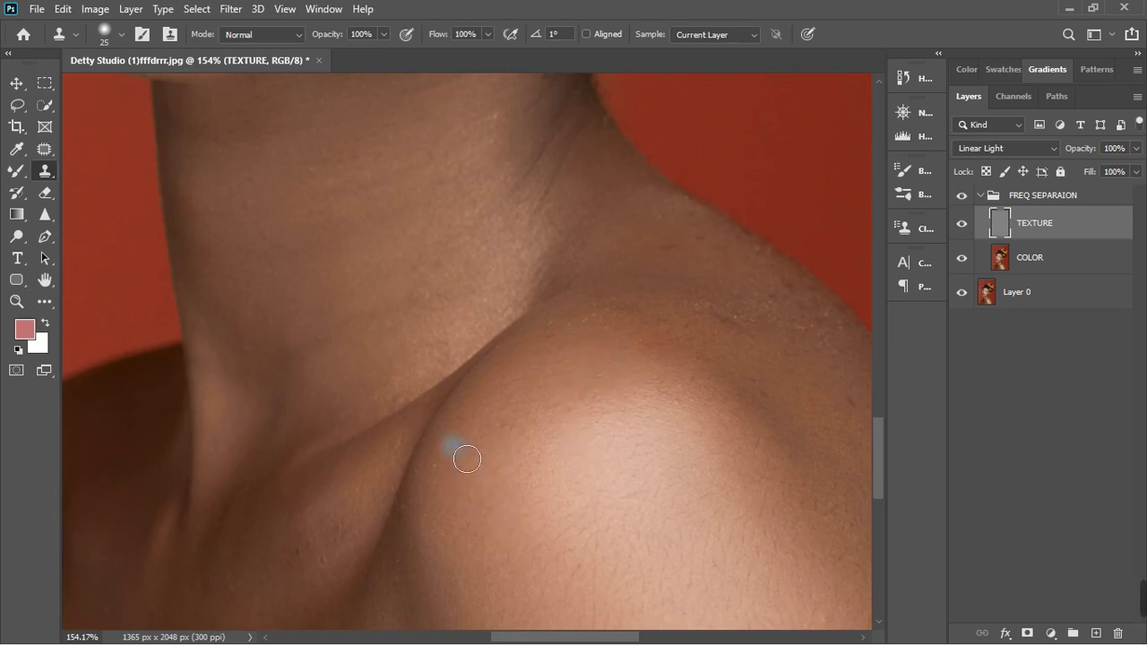
Sample clean skin near the neck base and clone over the rough texture along the upper and outer shoulder.
click(641, 326)
alt+click(622, 313)
alt+click(718, 271)
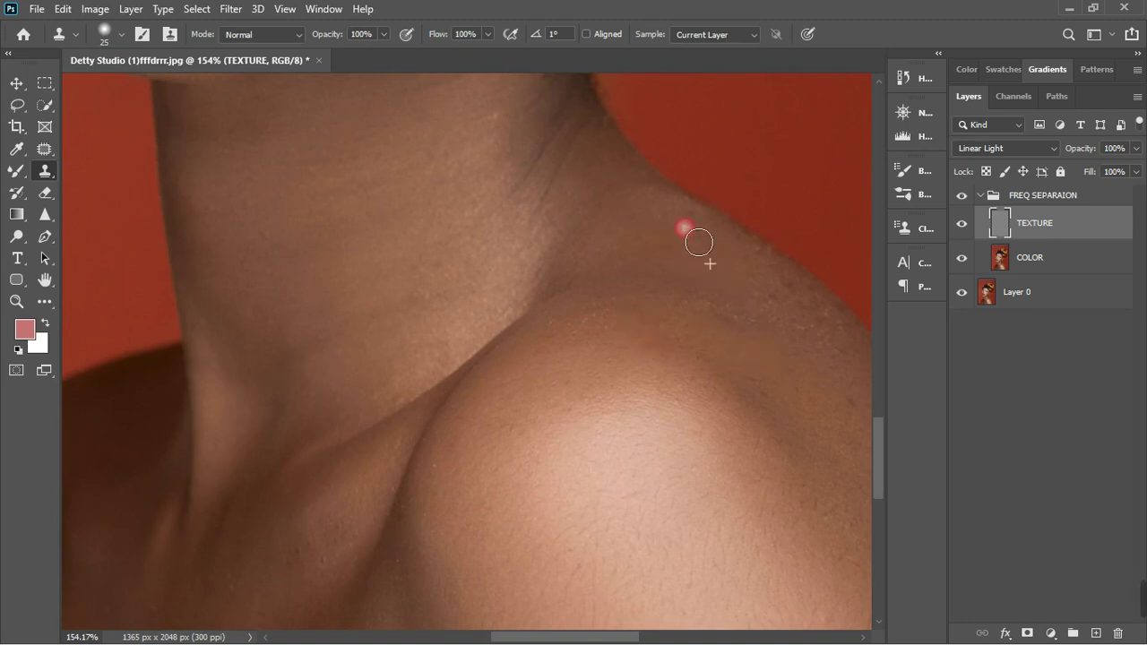
click(813, 344)
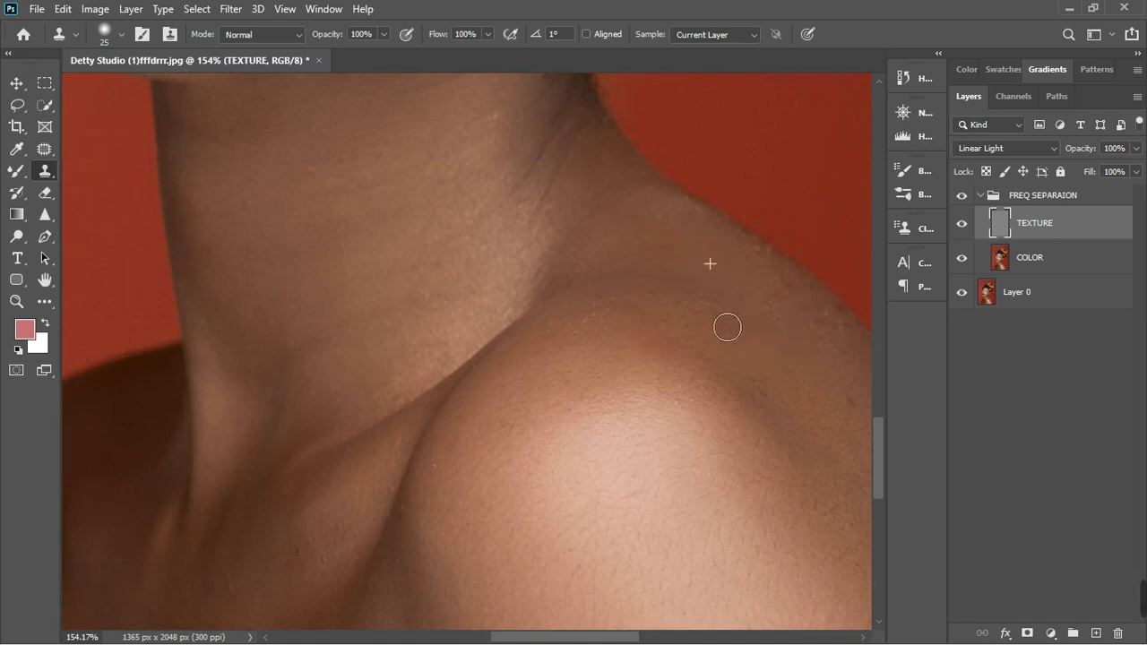
click(781, 355)
click(742, 310)
click(842, 345)
click(845, 373)
click(852, 404)
click(863, 439)
Clean up the remaining texture flaws on the shoulder and neck with the Clone Stamp.
scroll(863, 439, down, 3)
click(763, 370)
scroll(764, 370, down, 5)
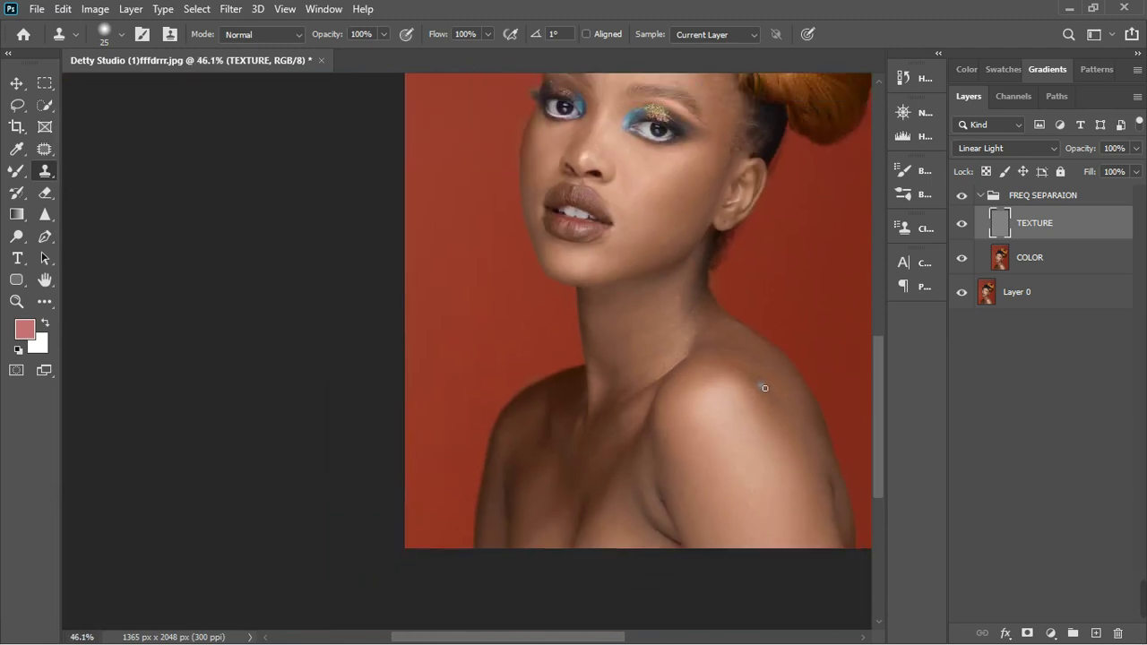
scroll(729, 337, up, 2)
click(737, 337)
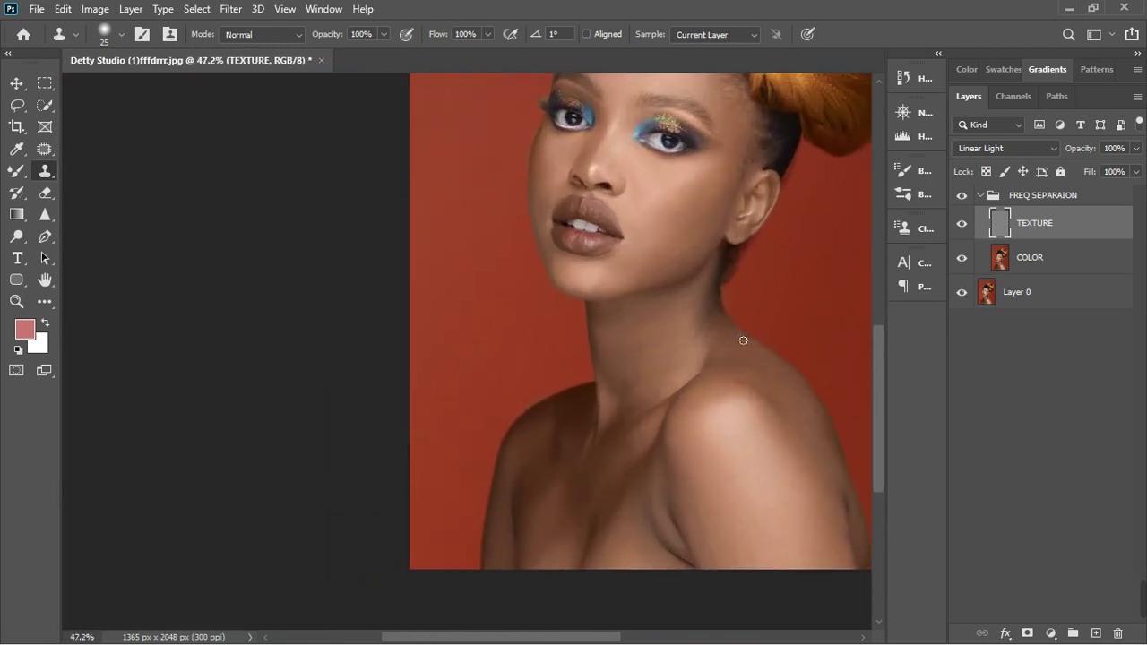
scroll(618, 471, up, 5)
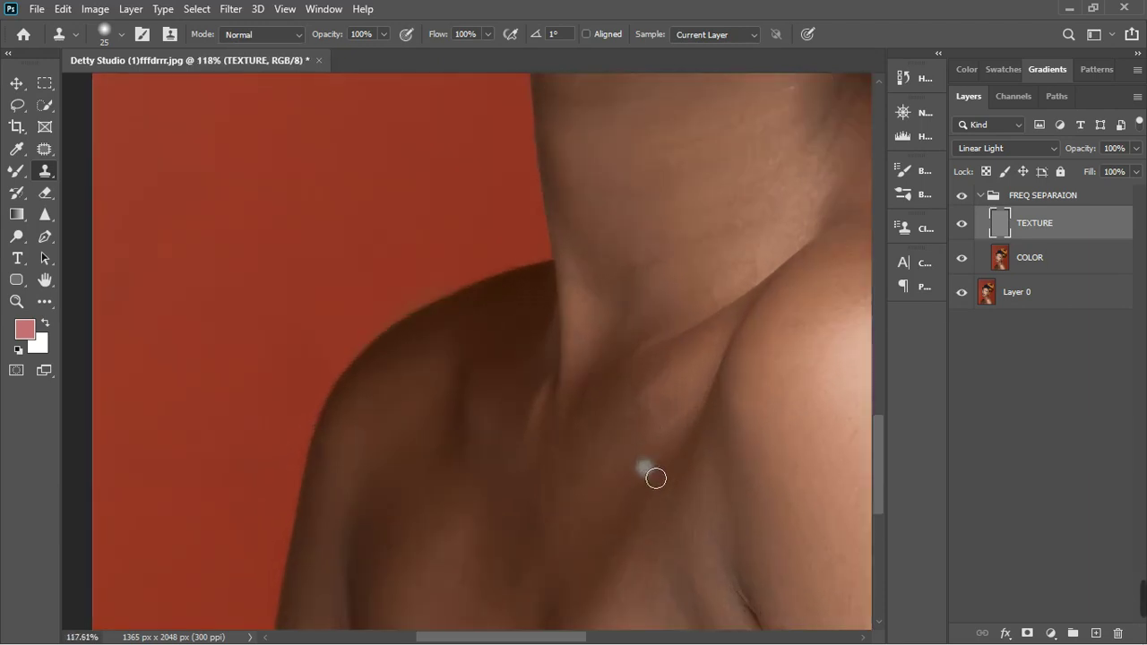
scroll(654, 475, down, 1)
click(731, 235)
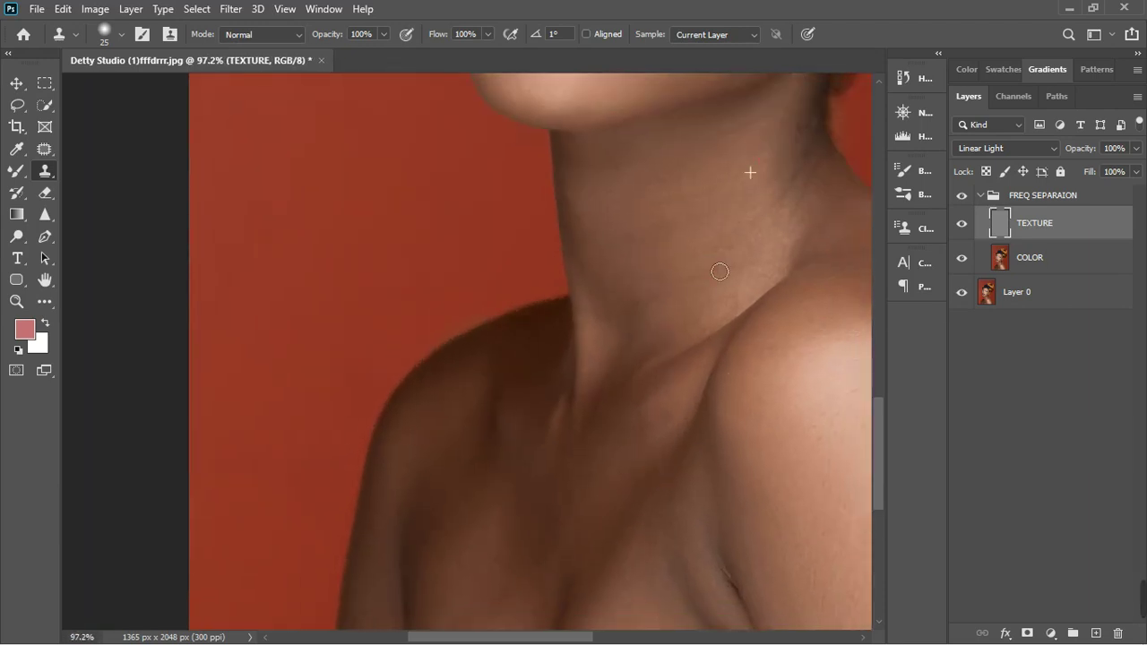
Clone out the leftover blemishes on both cheeks and beside the corner of the mouth.
scroll(734, 260, down, 7)
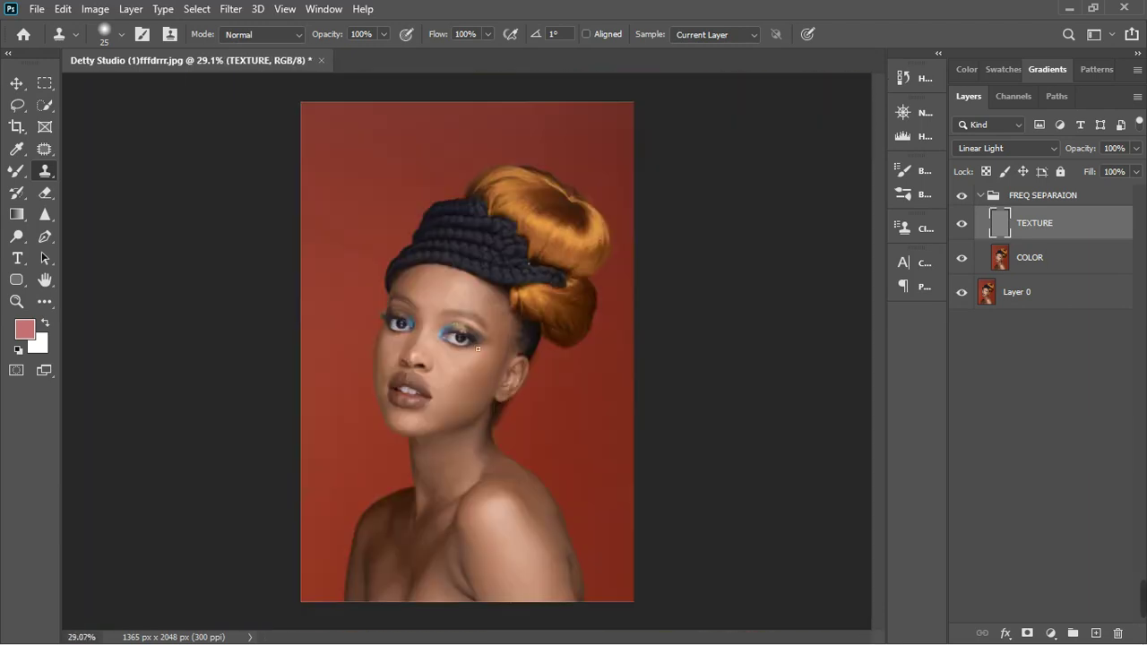
scroll(479, 342, up, 9)
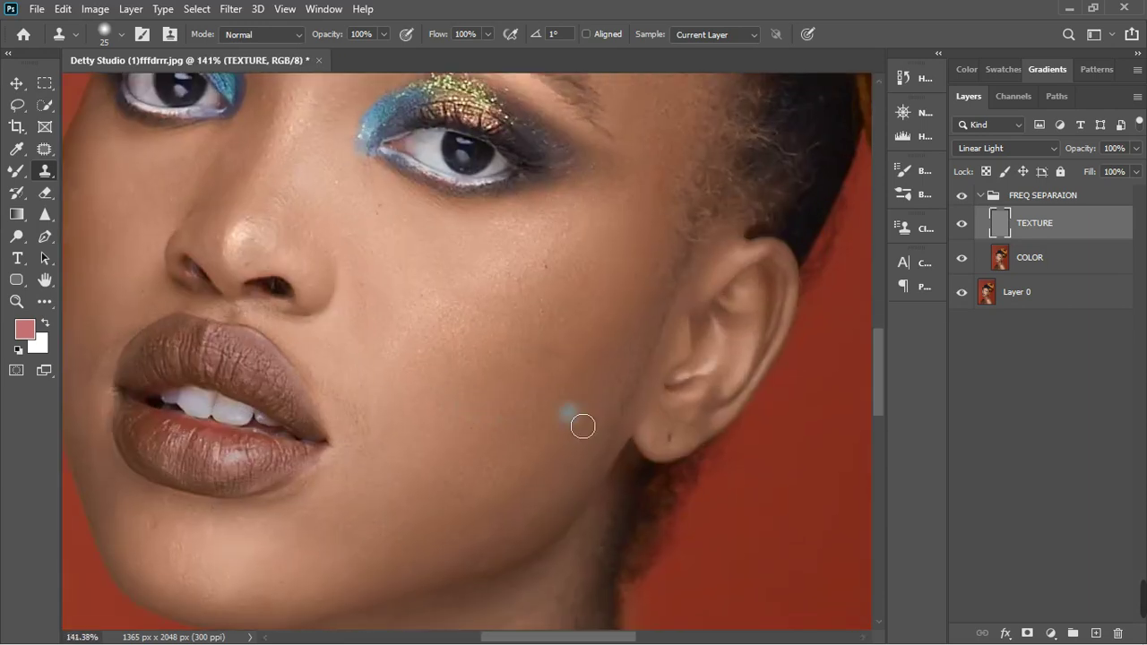
scroll(543, 424, down, 3)
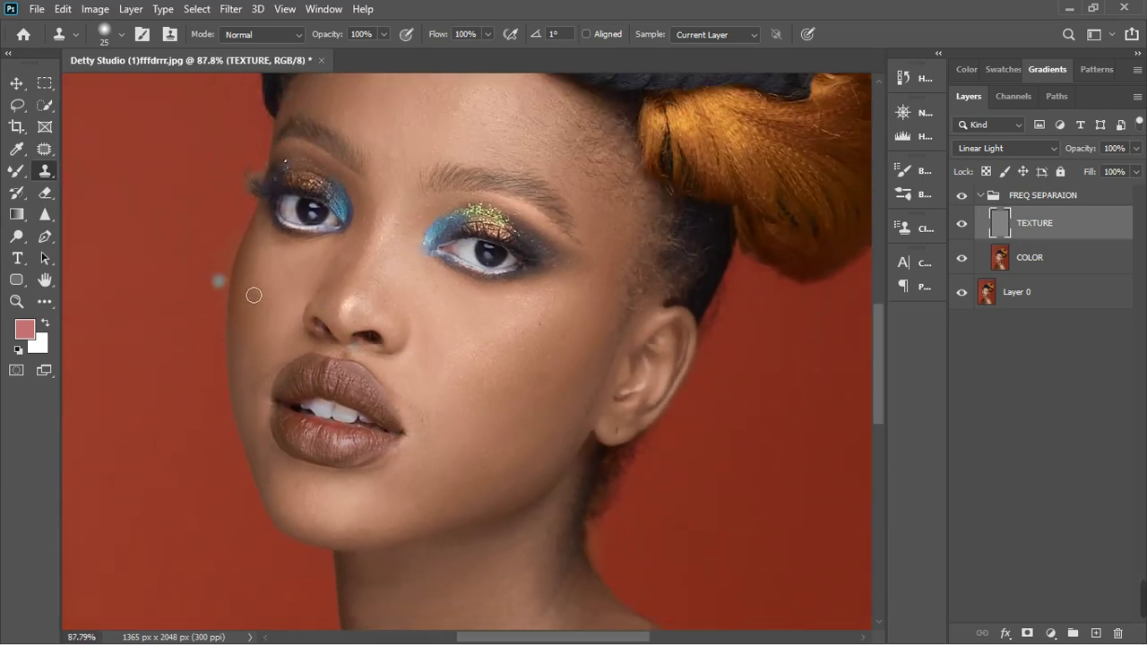
scroll(253, 295, up, 2)
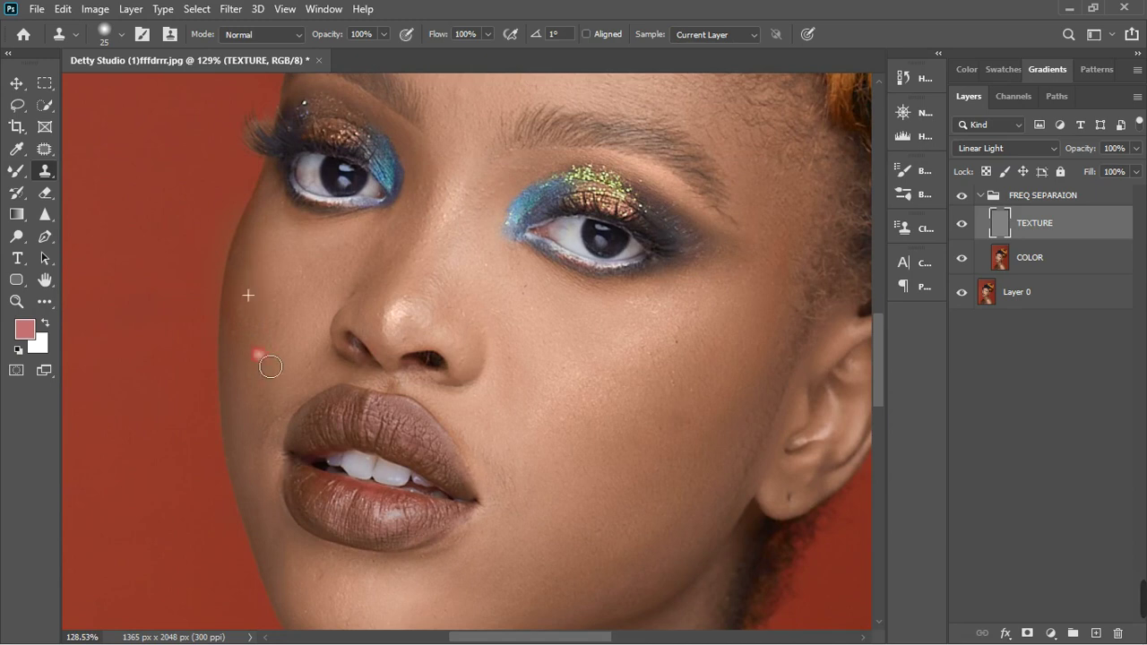
click(251, 346)
click(520, 439)
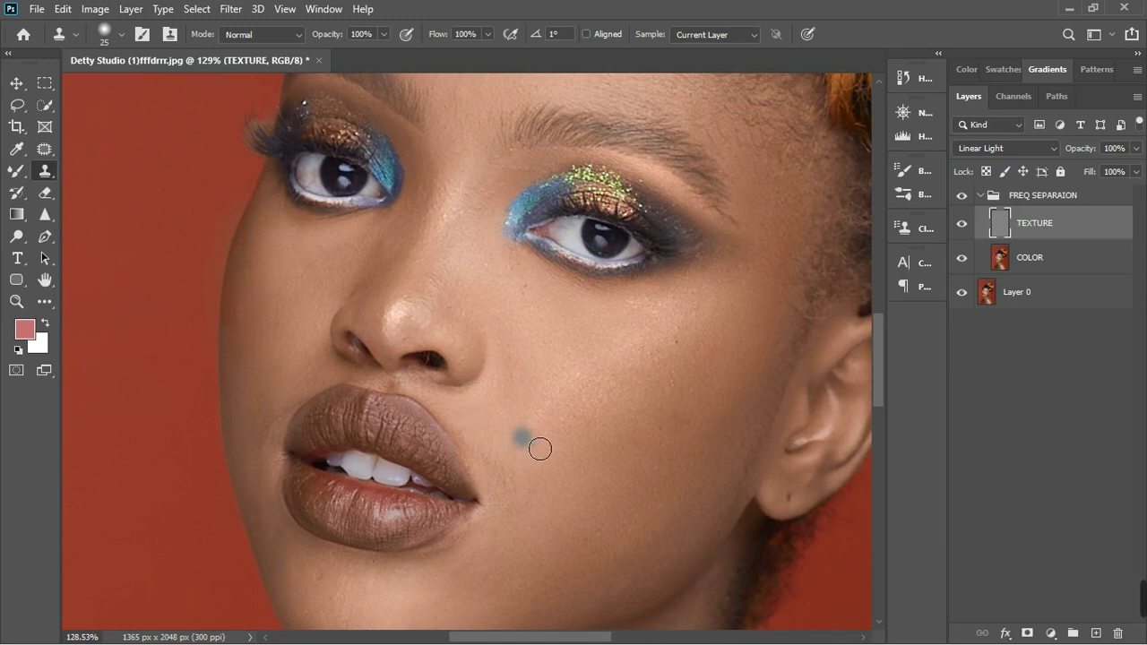
Smooth the facial skin tones on the COLOR layer with the Mixer Brush, adjusting its size to 70.
scroll(534, 447, down, 2)
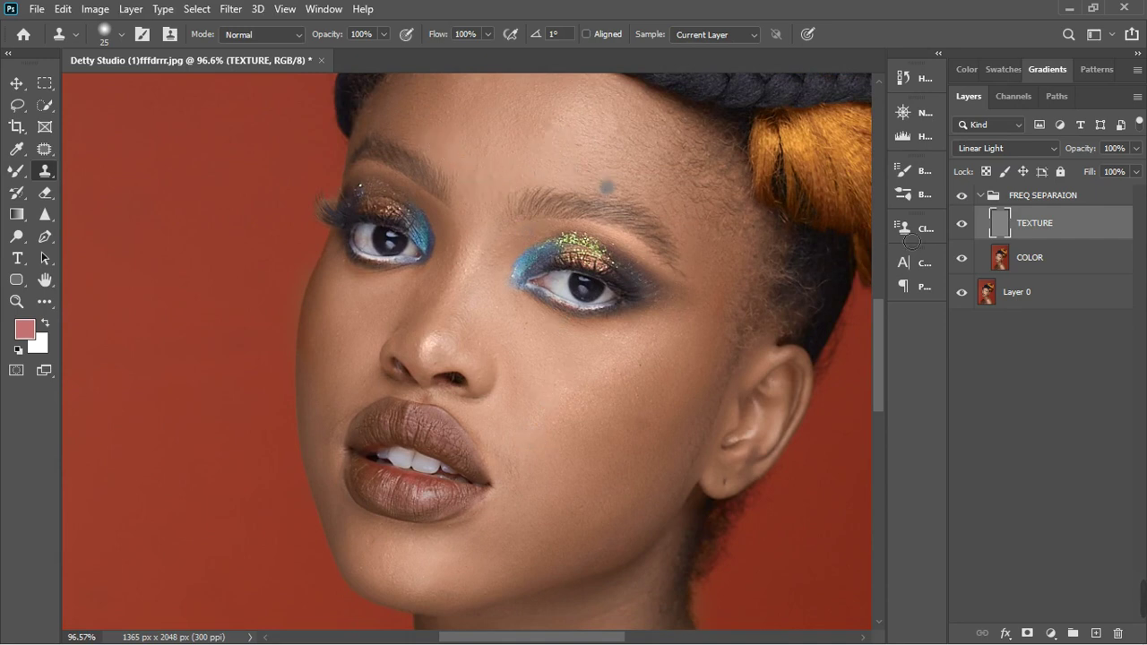
click(1073, 269)
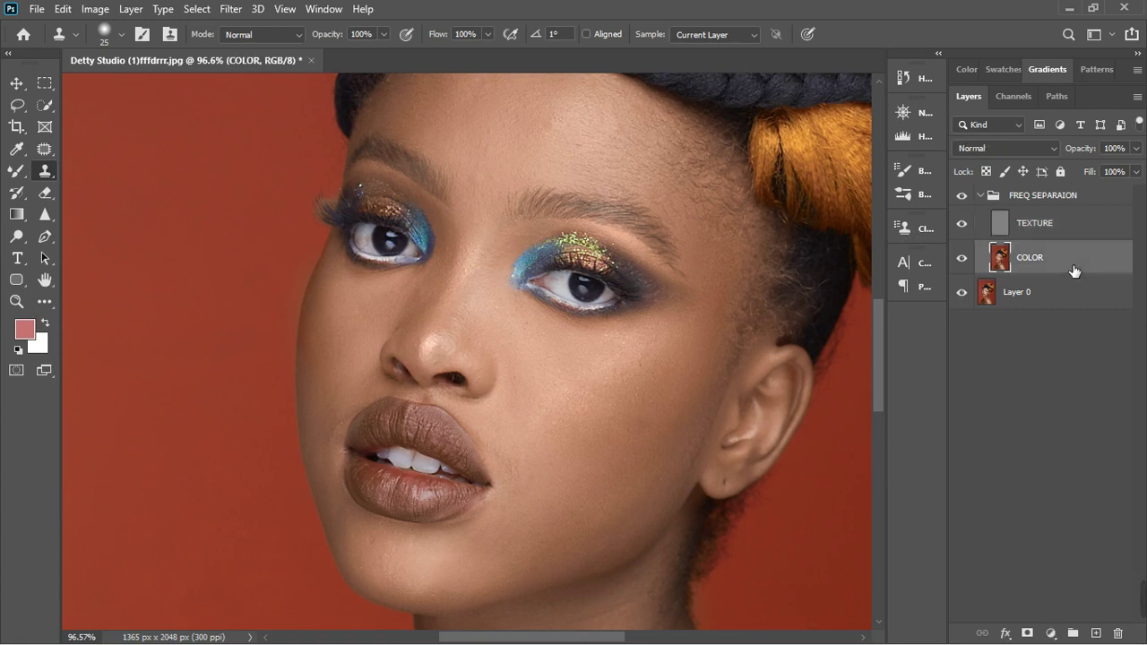
click(16, 171)
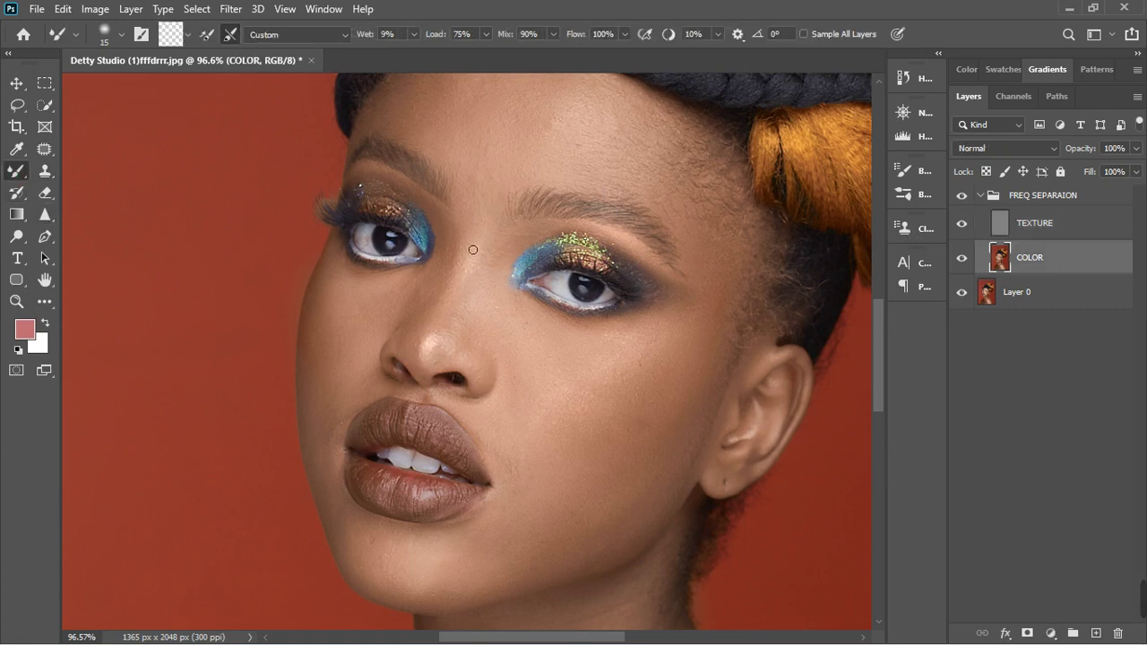
key(bracketright)
key(bracketright)
key(bracketright)
key(bracketright)
key(bracketright)
key(bracketright)
key(bracketright)
key(bracketright)
key(bracketright)
key(bracketright)
key(bracketleft)
key(bracketleft)
key(bracketleft)
key(bracketright)
key(bracketright)
scroll(537, 175, down, 2)
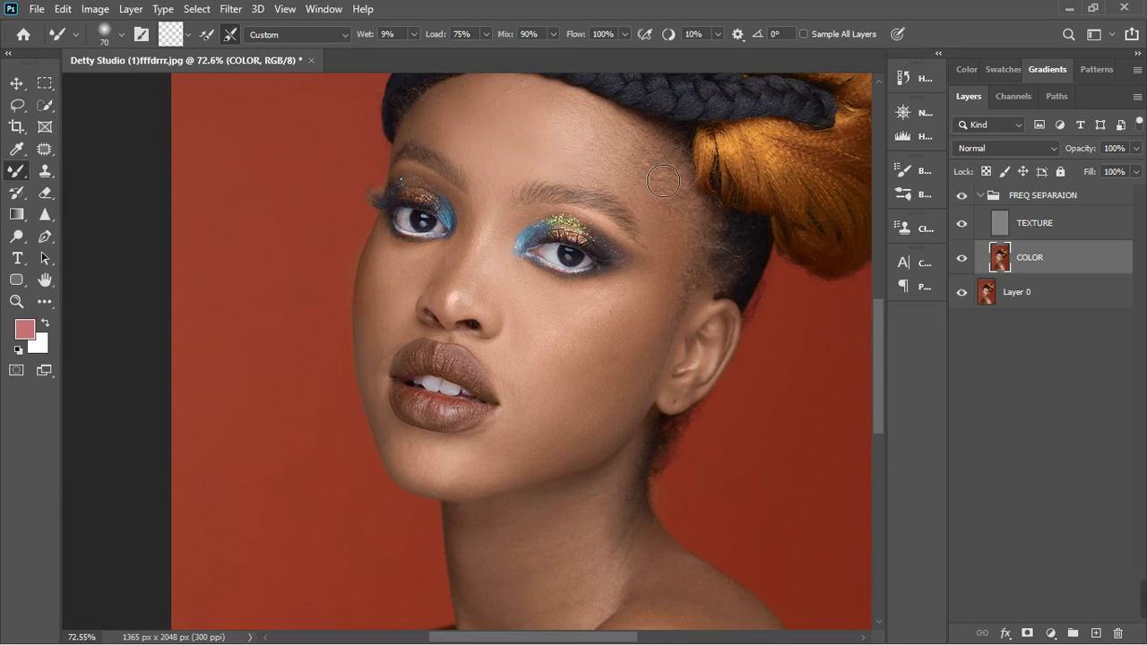
Blend the tones of the temple and cheek, and of the side of the nose with the brush reduced to 35.
mouse_move(666, 213)
mouse_down()
mouse_move(645, 234)
mouse_move(659, 201)
mouse_move(645, 174)
mouse_up()
drag(638, 340, 579, 335)
scroll(532, 269, up, 5)
mouse_move(574, 233)
mouse_down()
mouse_move(470, 286)
mouse_move(549, 230)
mouse_move(506, 319)
mouse_move(525, 274)
mouse_up()
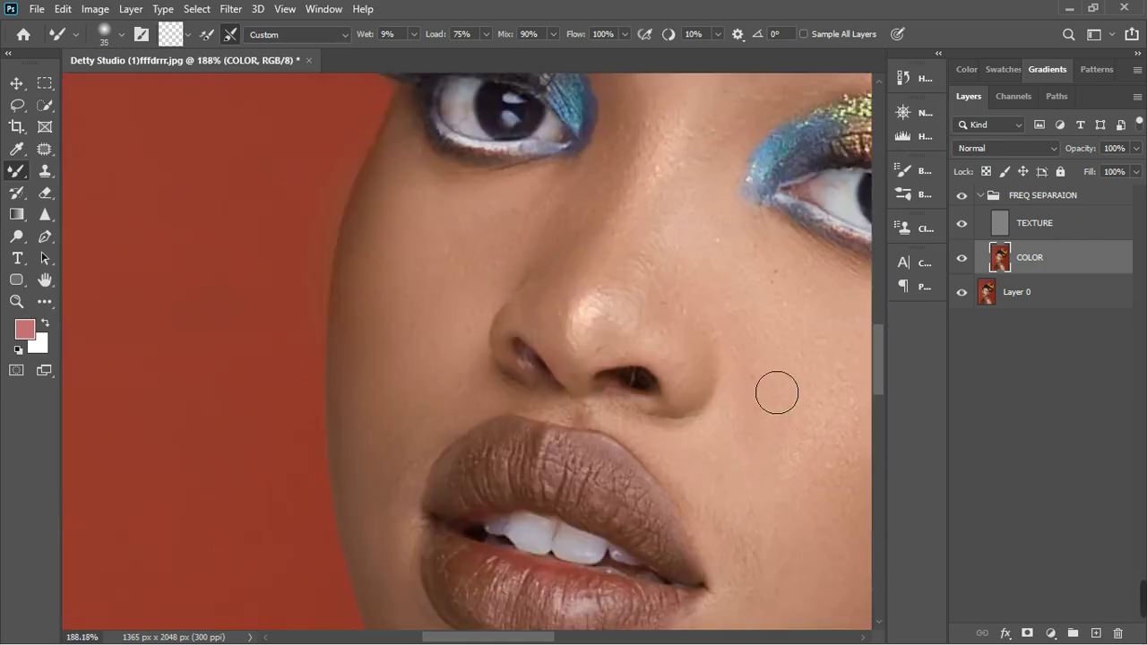
Retouch the skin beside the nose on the TEXTURE layer with the Clone Stamp at size 25.
click(1044, 224)
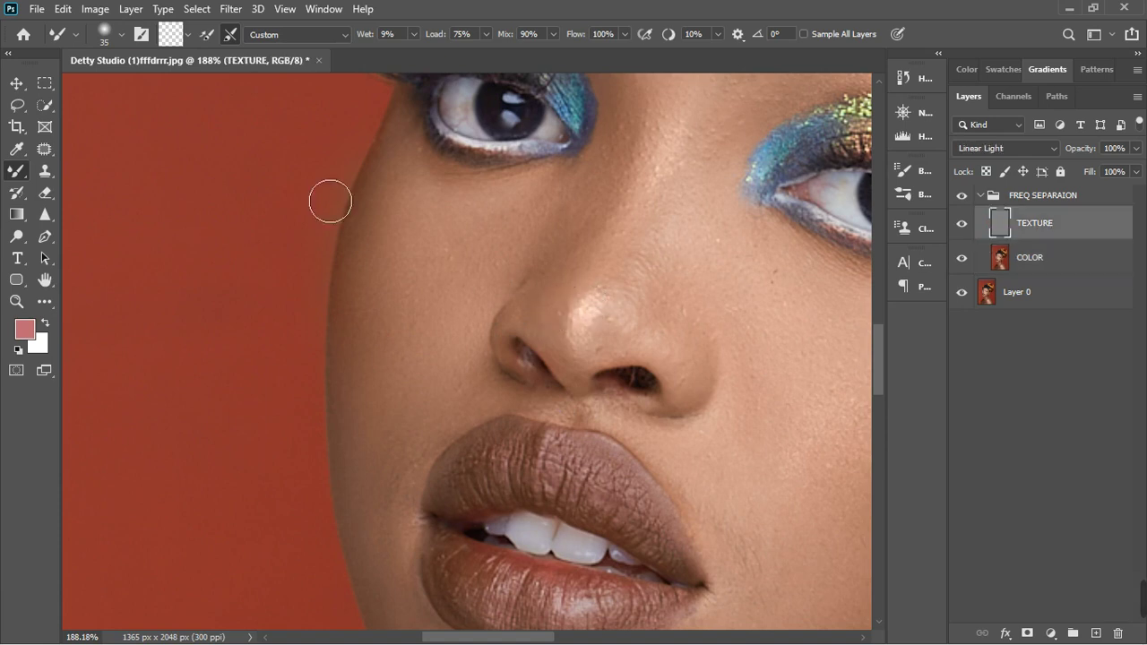
click(45, 170)
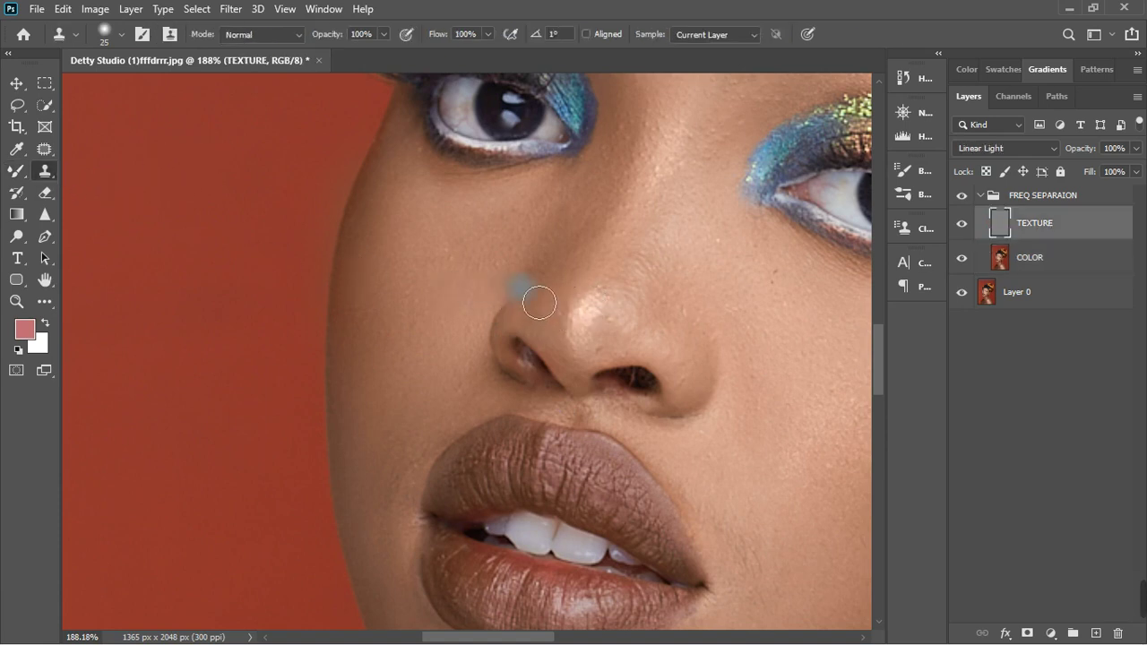
alt+click(540, 269)
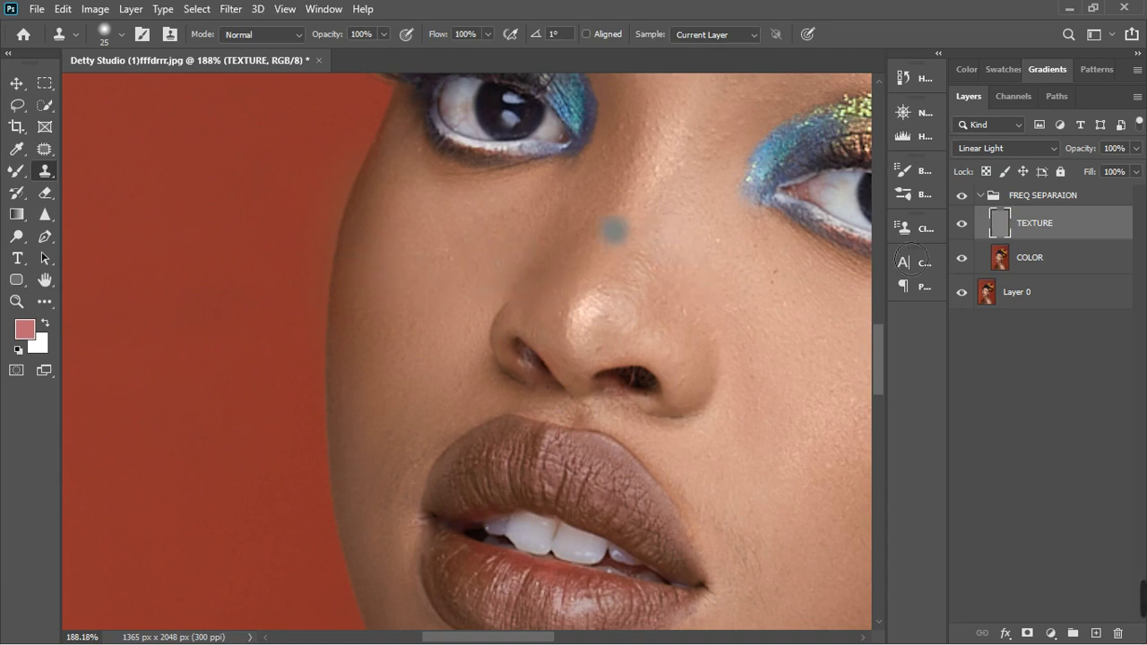
Blend the face and shoulder tones on the COLOR layer with the Mixer Brush, enlarging it from 35 to 80.
click(1040, 257)
key(b)
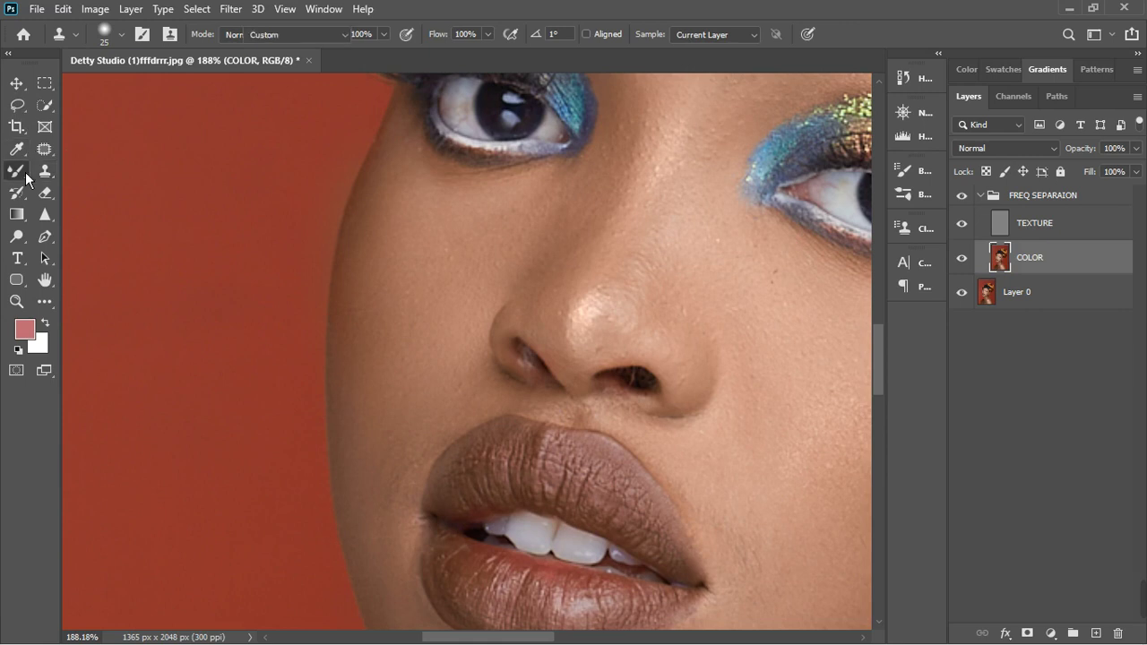
scroll(351, 253, down, 5)
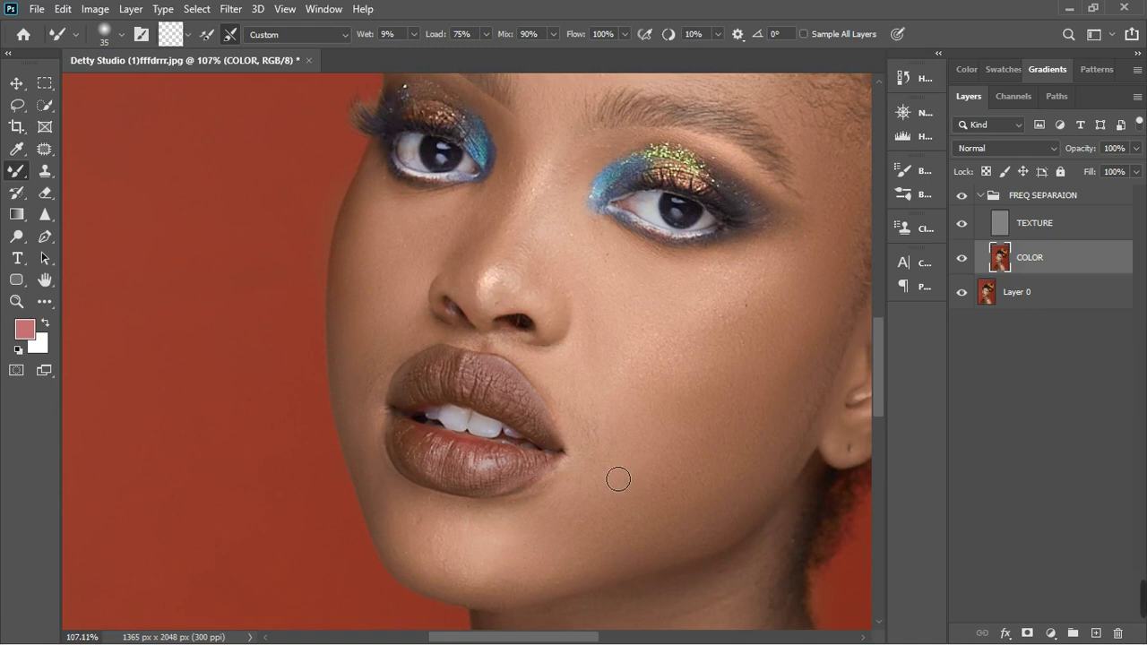
scroll(617, 474, down, 3)
scroll(613, 473, down, 4)
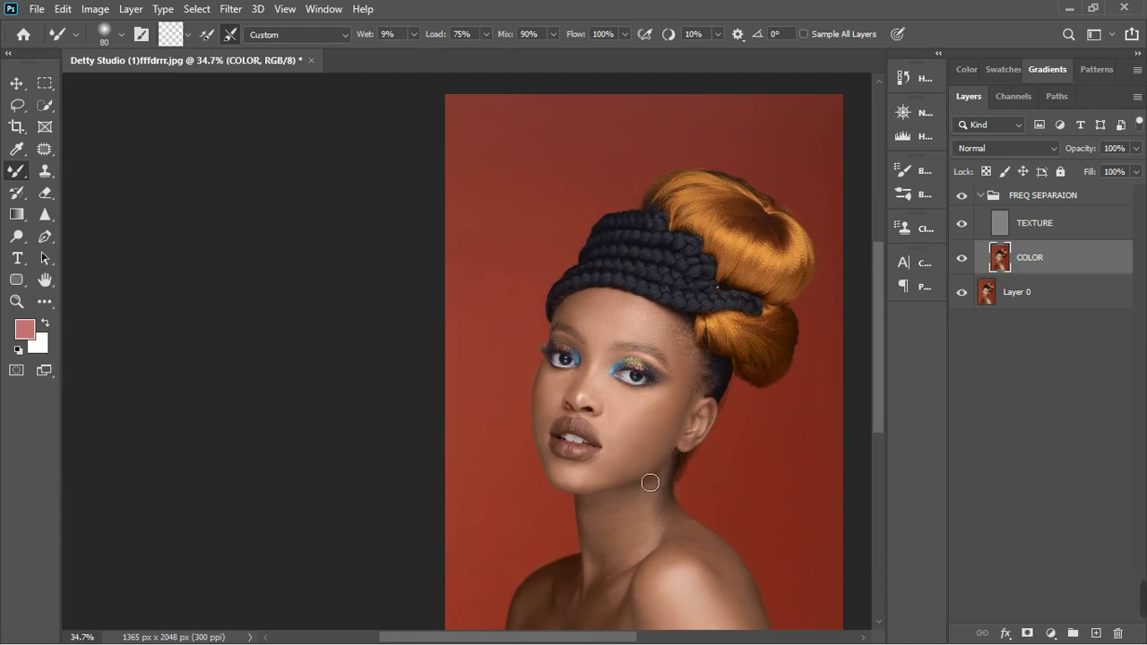
scroll(649, 475, down, 2)
scroll(509, 511, up, 4)
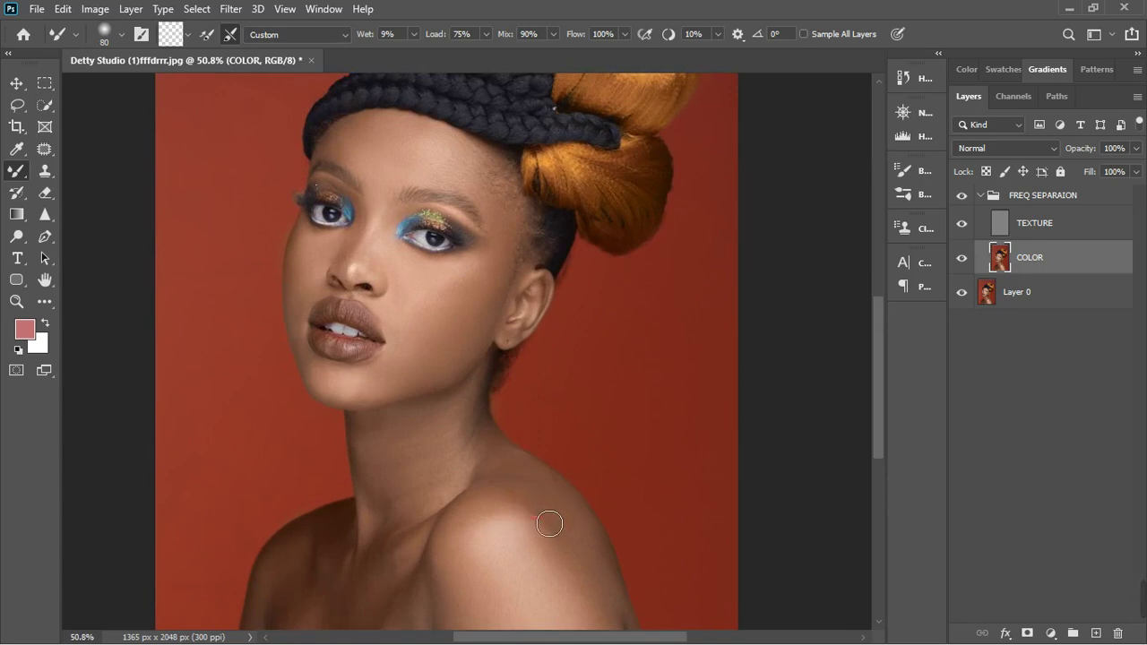
scroll(549, 524, down, 2)
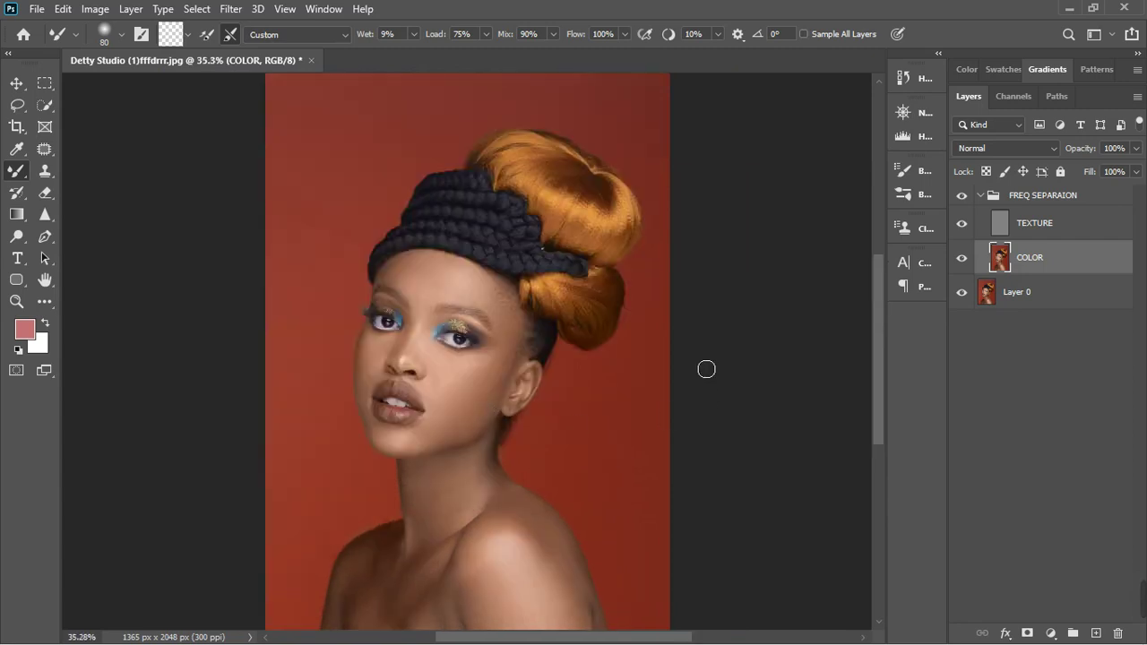
Toggle the FREQ SEPARAION group's visibility to compare before and after, leave it shown, and view the whole portrait.
click(961, 196)
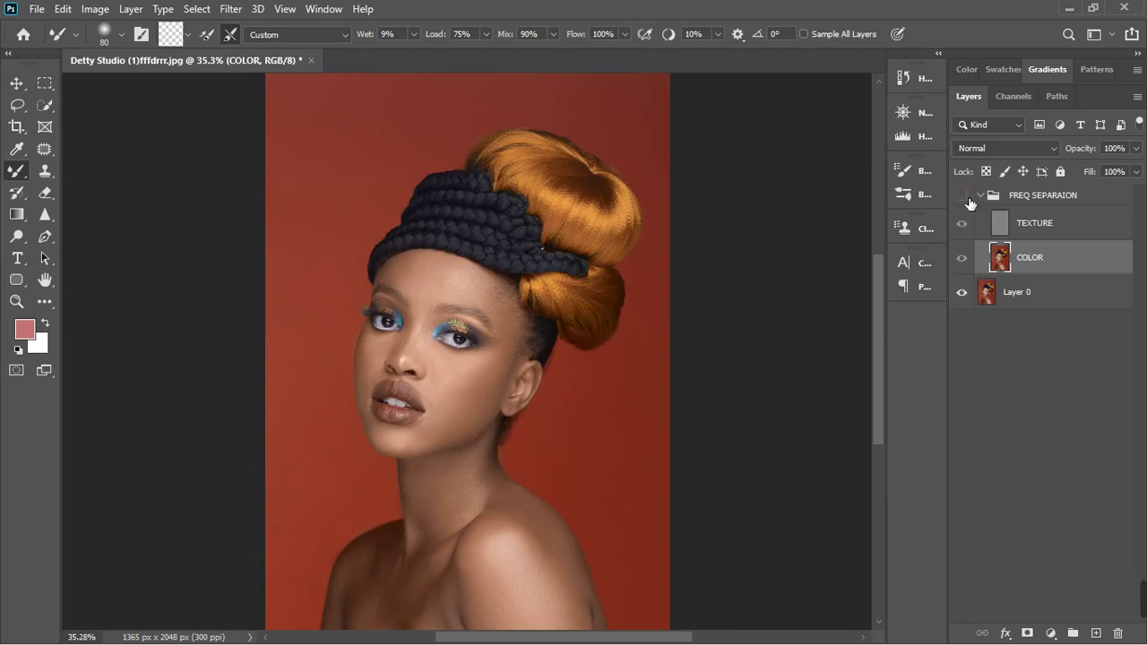
click(964, 197)
click(964, 197)
click(964, 197)
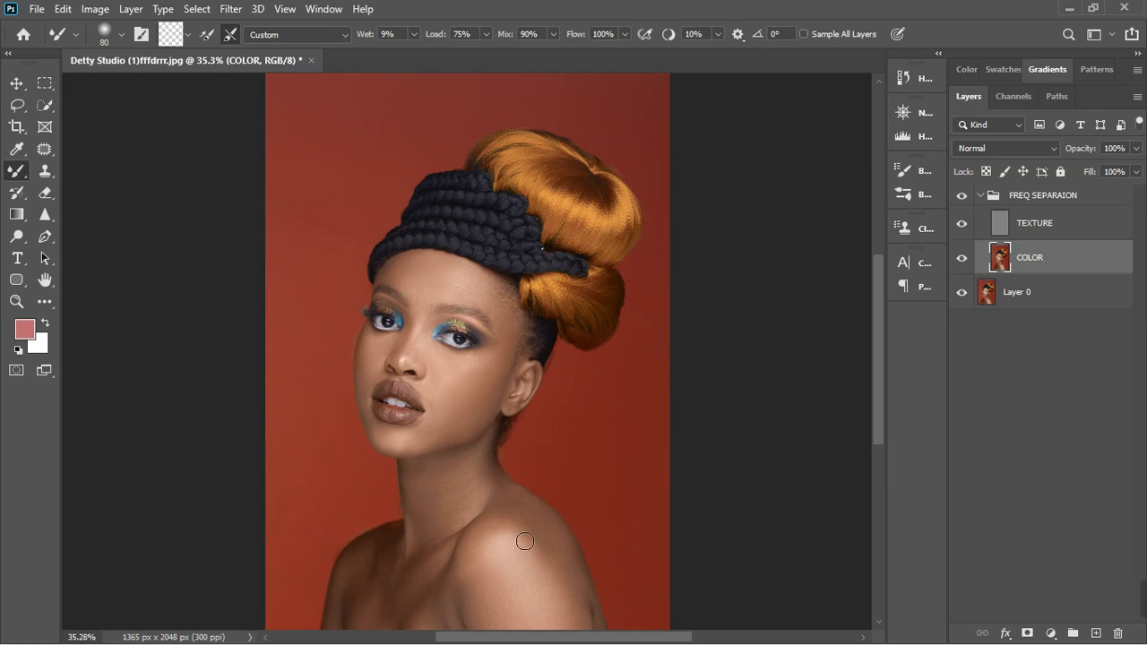
scroll(503, 355, down, 4)
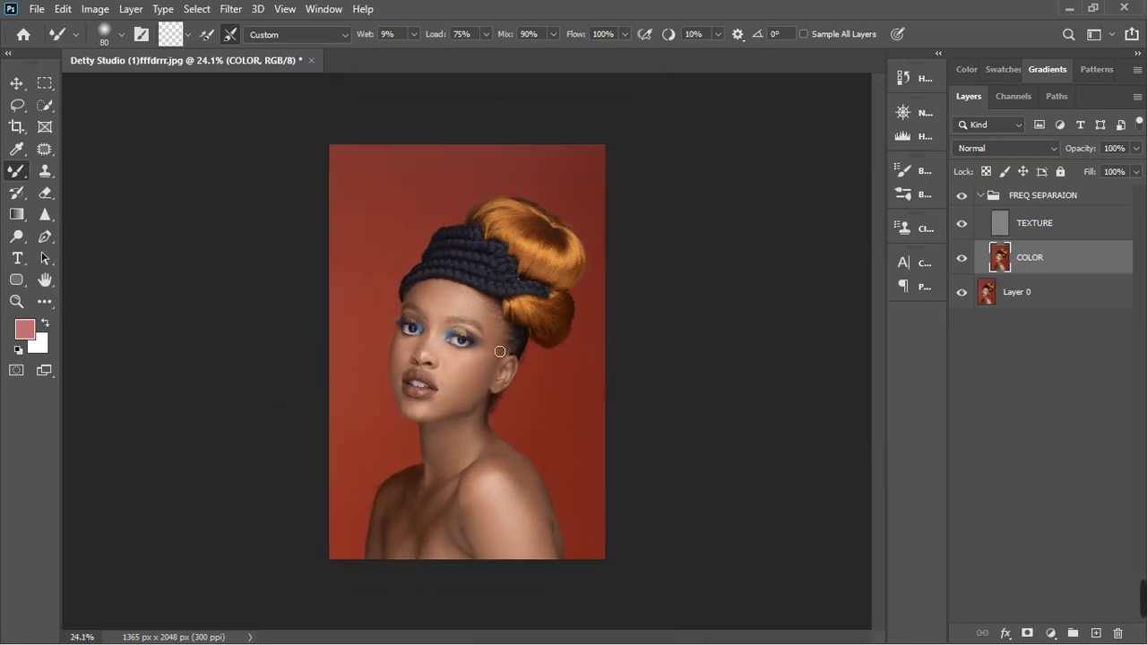
scroll(465, 443, up, 1)
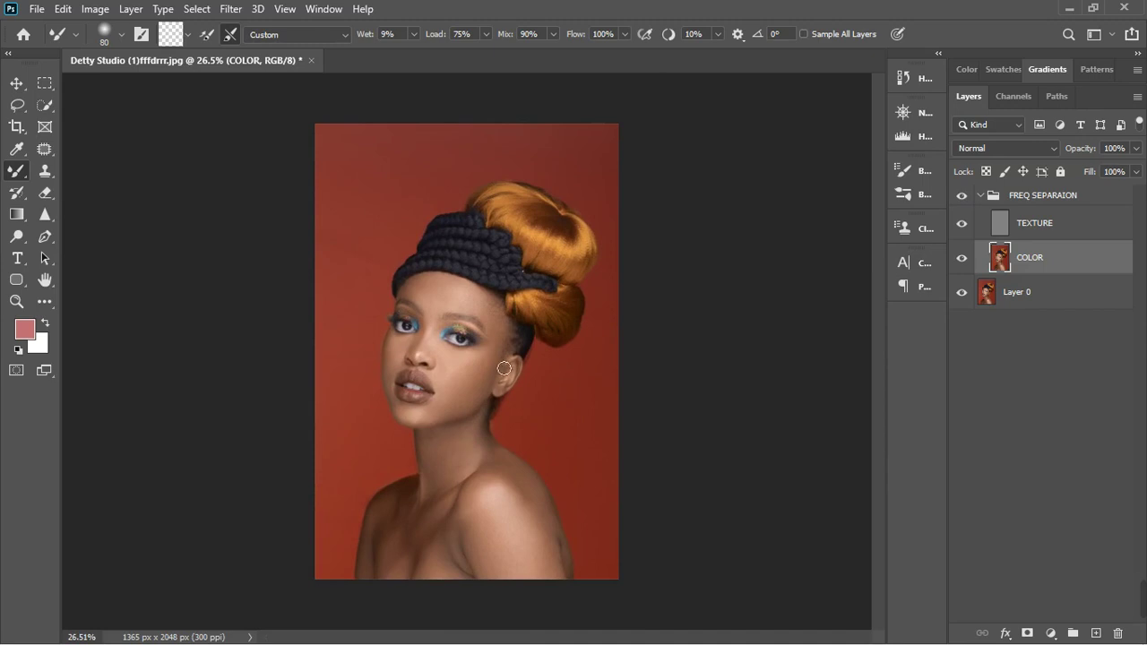
Add a Hue/Saturation adjustment layer and set its Reds range to Hue 0, Saturation +17 and Lightness +9.
scroll(501, 365, up, 4)
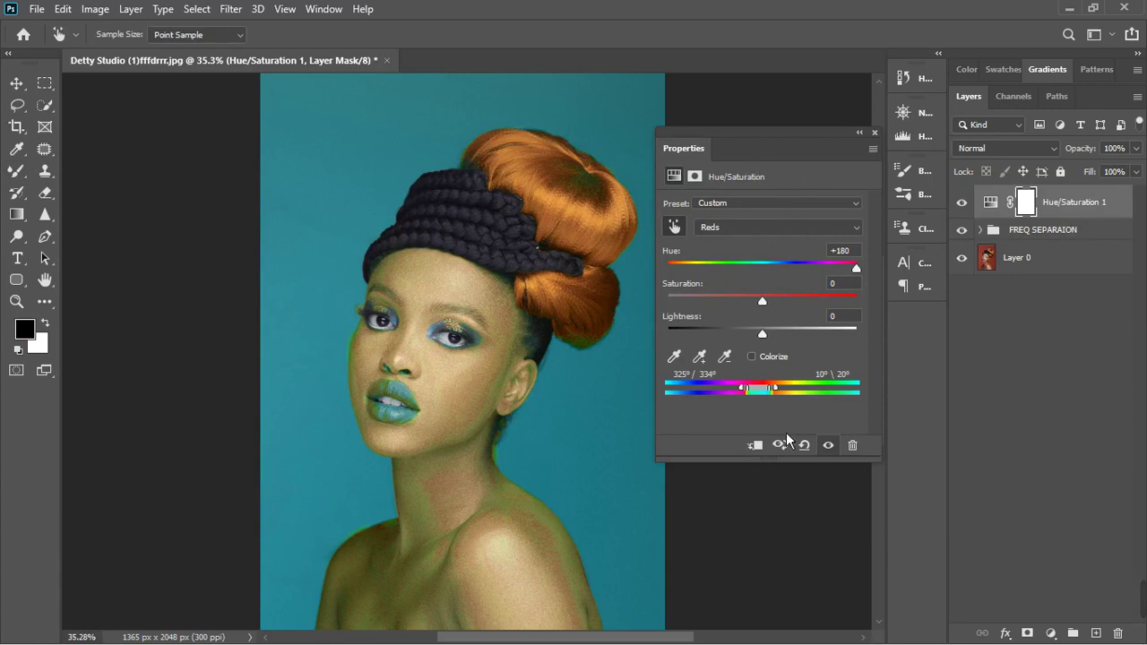
click(828, 445)
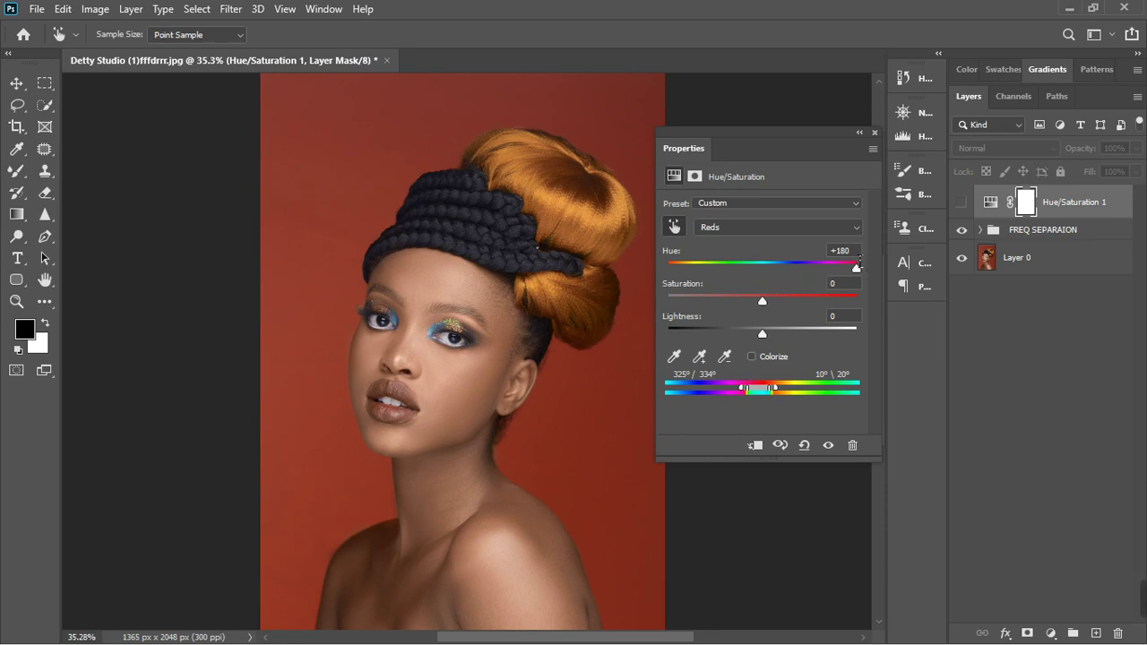
text(0)
click(775, 335)
drag(783, 336, 796, 333)
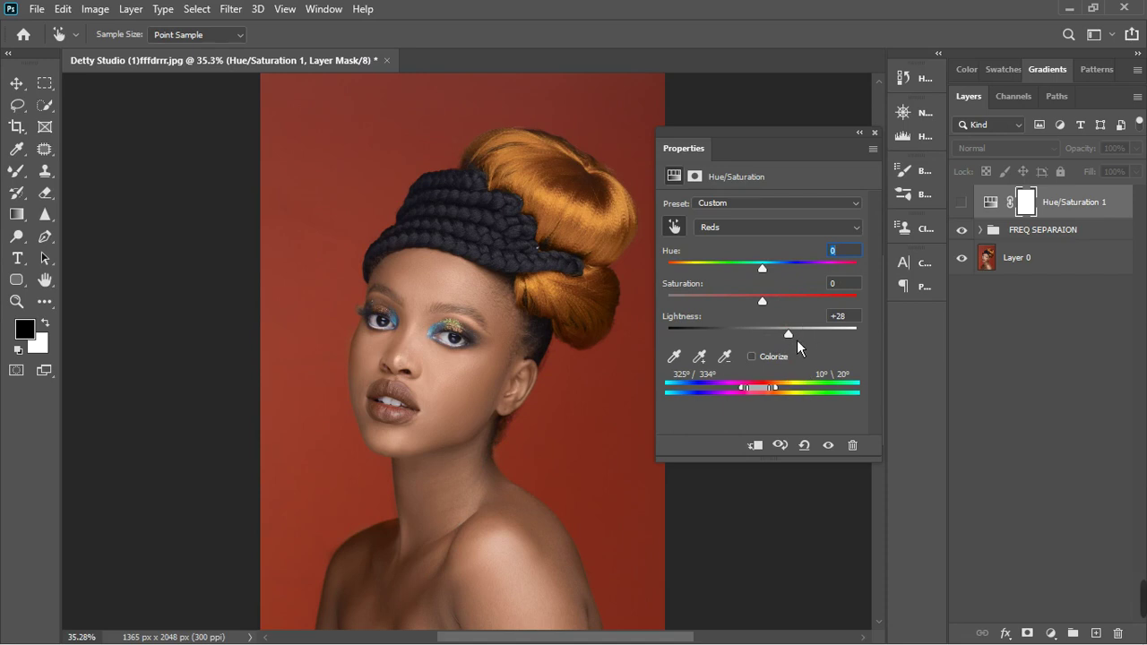
text(0)
click(831, 446)
drag(769, 341, 784, 340)
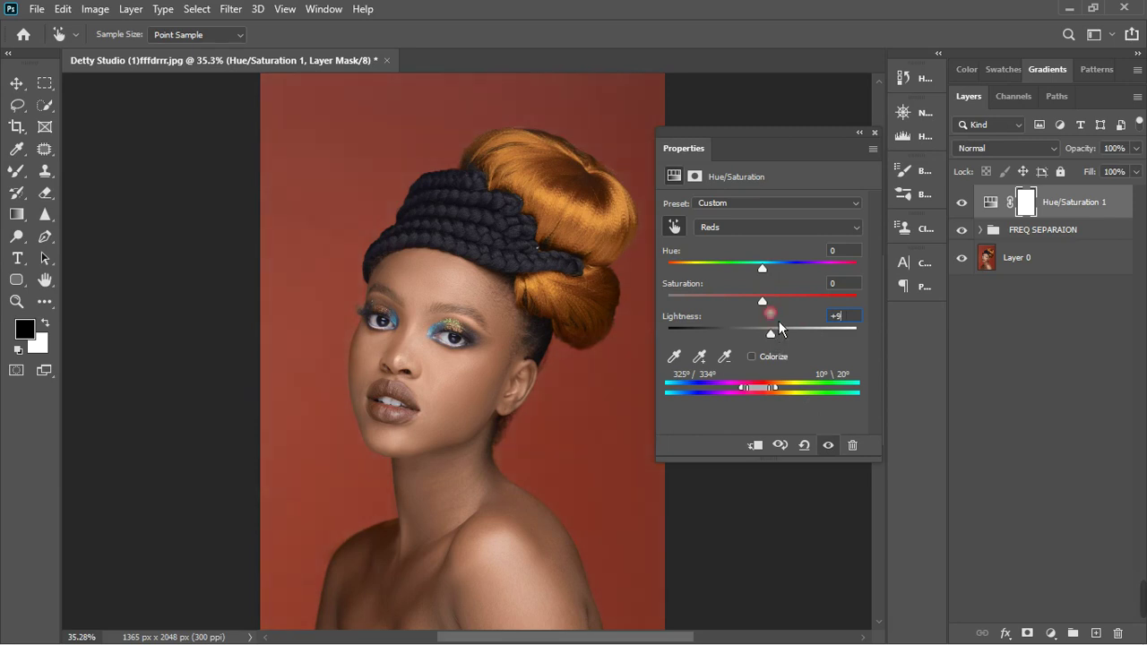
drag(772, 310, 786, 306)
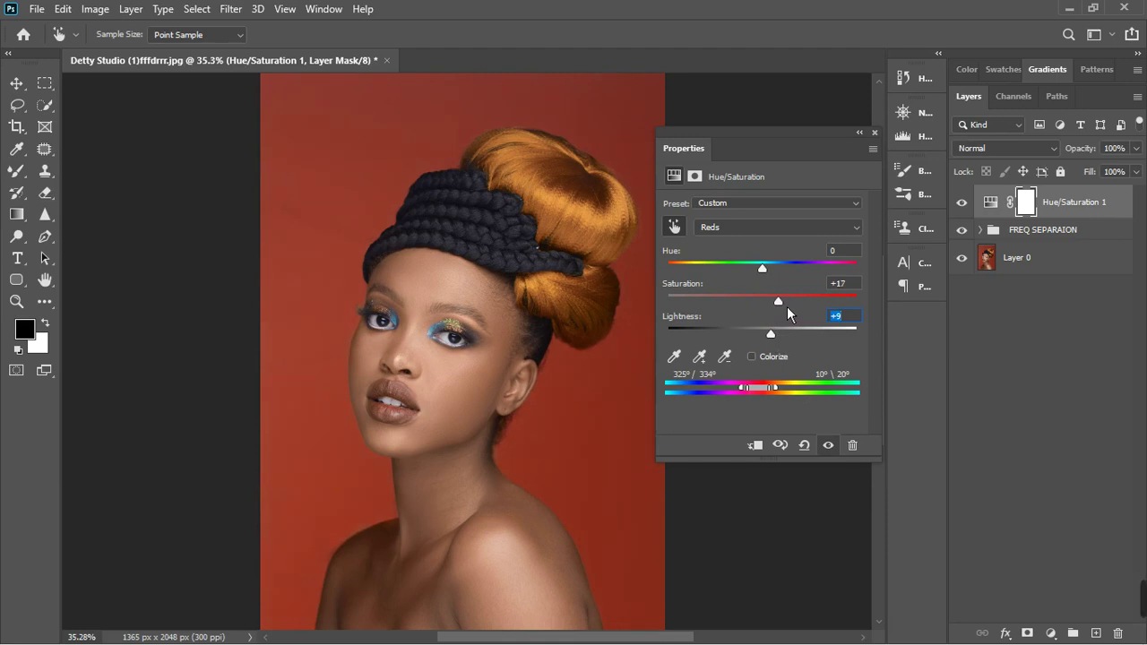
Toggle the Hue/Saturation adjustment's visibility to compare before and after, close its properties, and leave the layer shown.
click(827, 445)
click(832, 448)
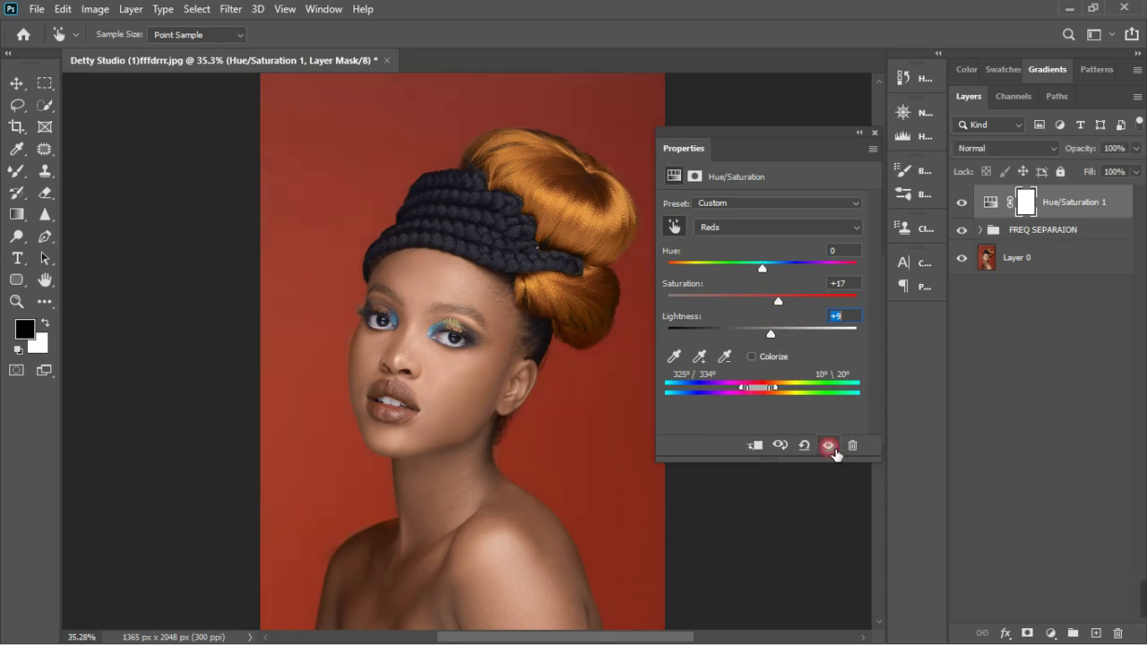
click(884, 140)
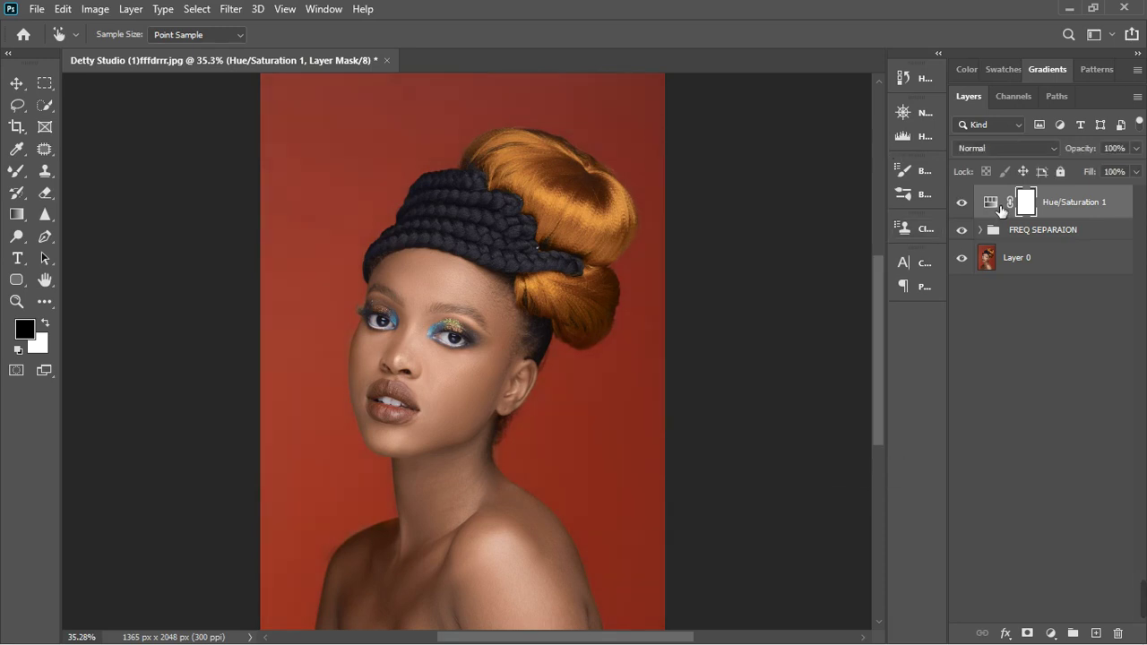
click(963, 203)
click(967, 204)
scroll(597, 307, down, 4)
click(962, 203)
click(964, 204)
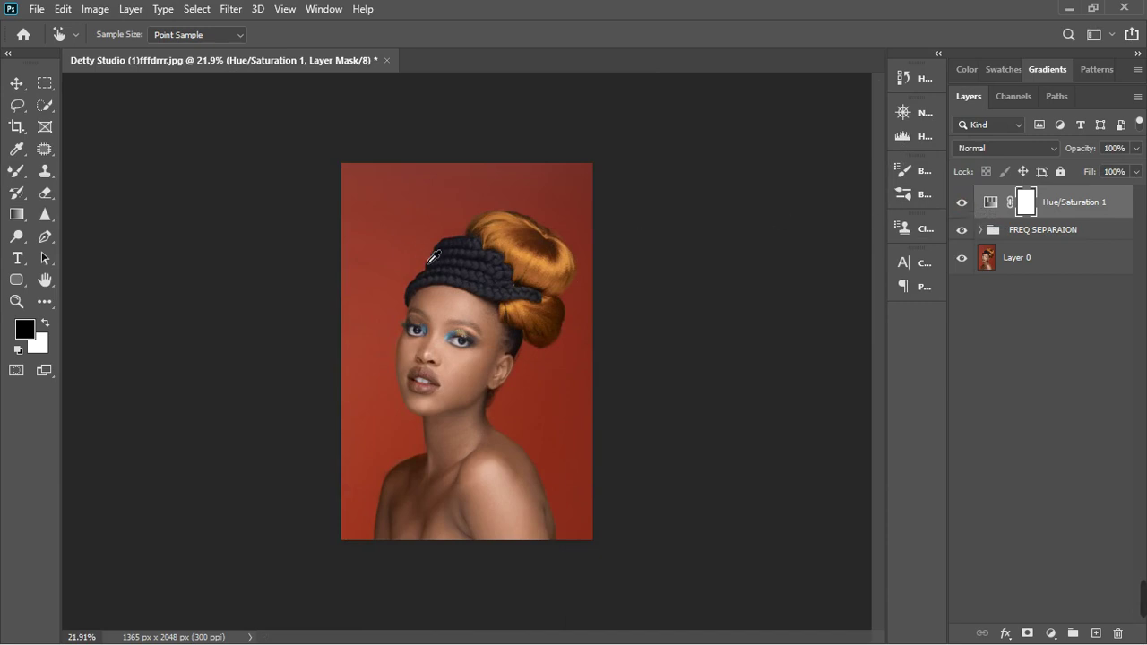
Add a Color Balance adjustment layer and set its Midtones to Cyan/Red -19, Magenta/Green +5 and Yellow/Blue +6.
click(1053, 634)
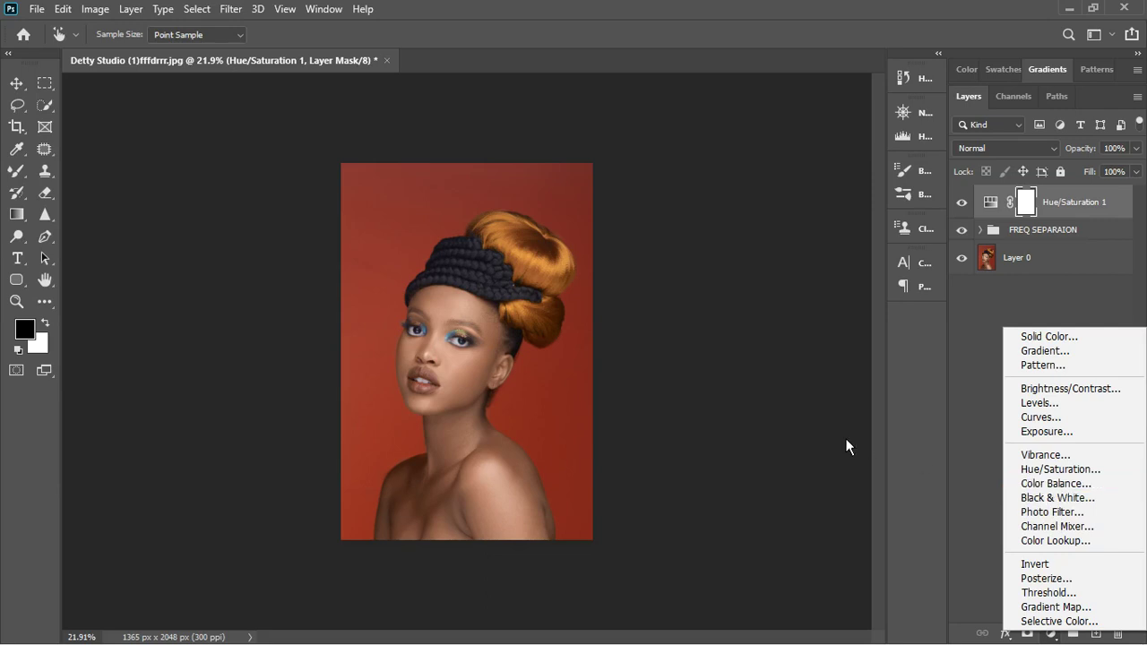
click(1057, 483)
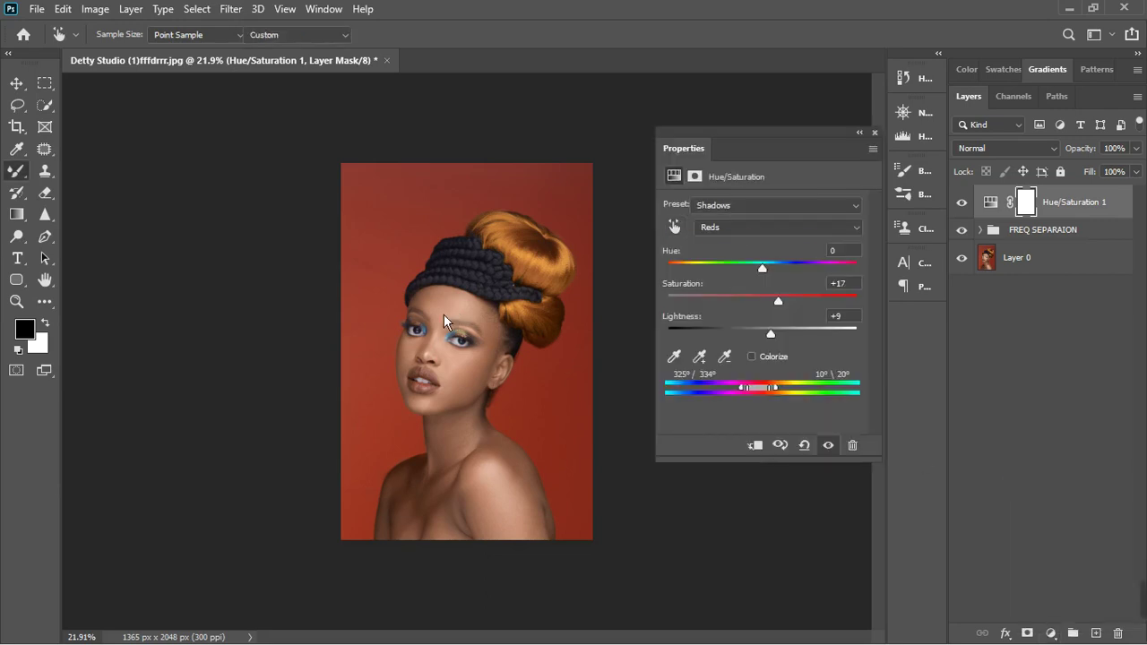
key(b)
key(ctrl+plus)
key(ctrl+minus)
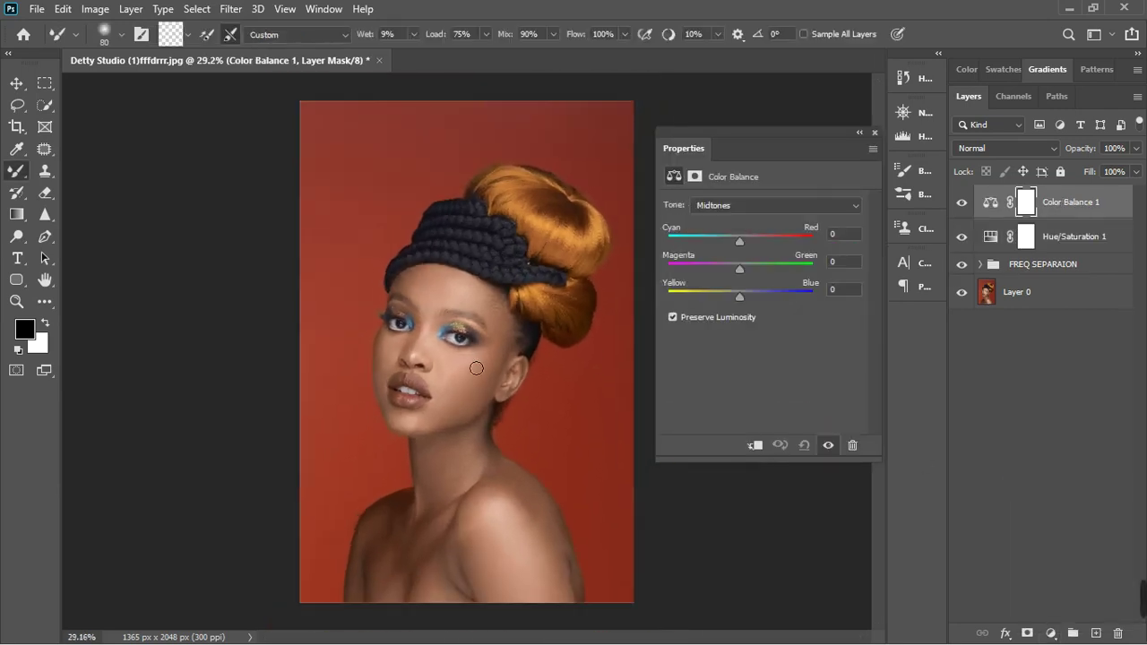
scroll(483, 347, up, 3)
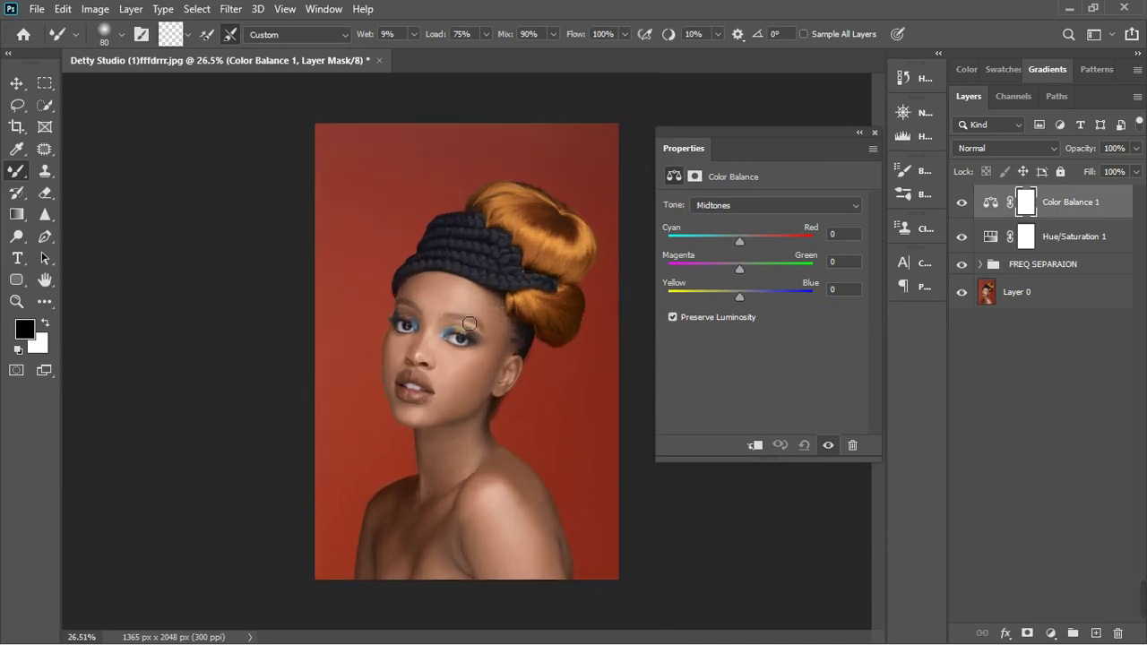
click(842, 260)
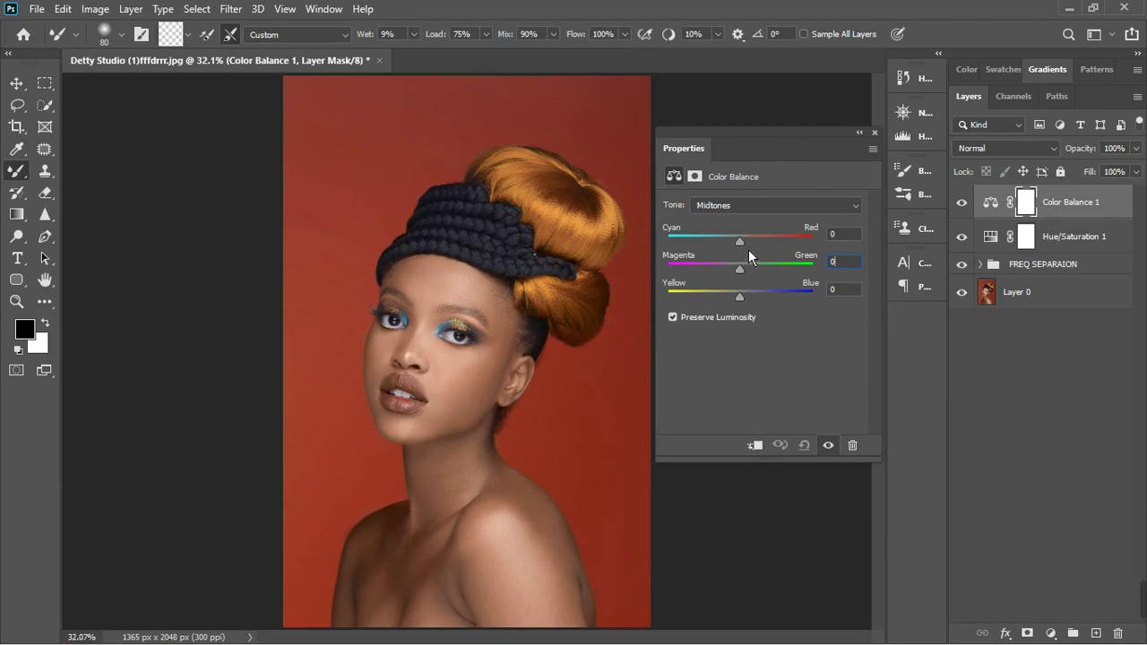
drag(748, 249, 738, 250)
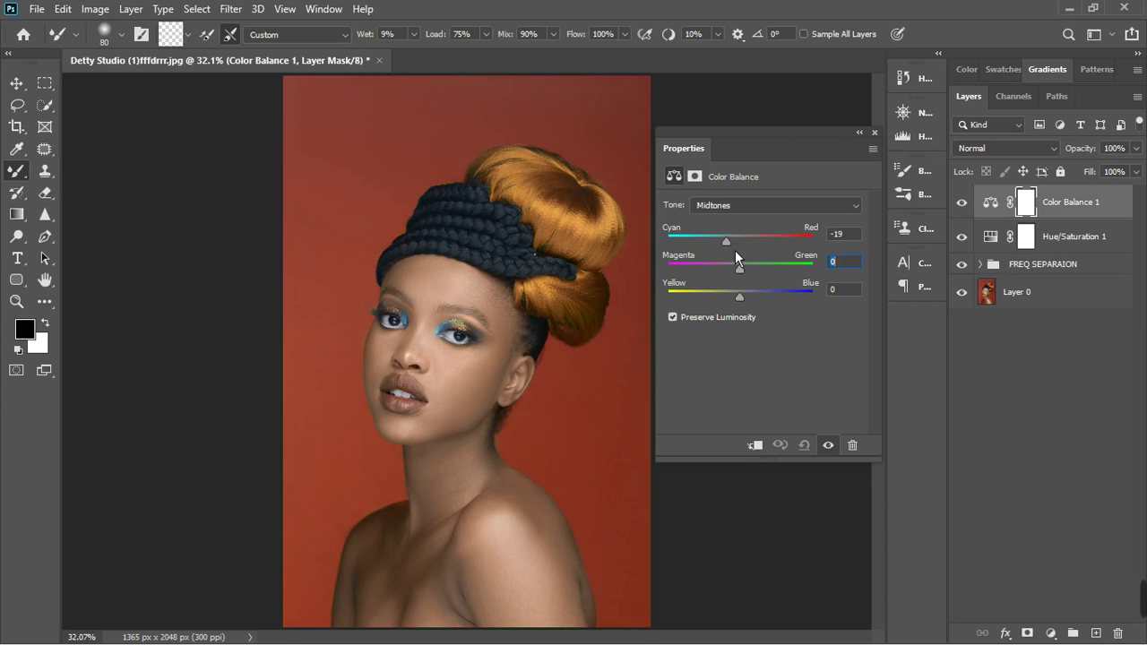
drag(747, 275, 751, 276)
scroll(749, 305, up, 1)
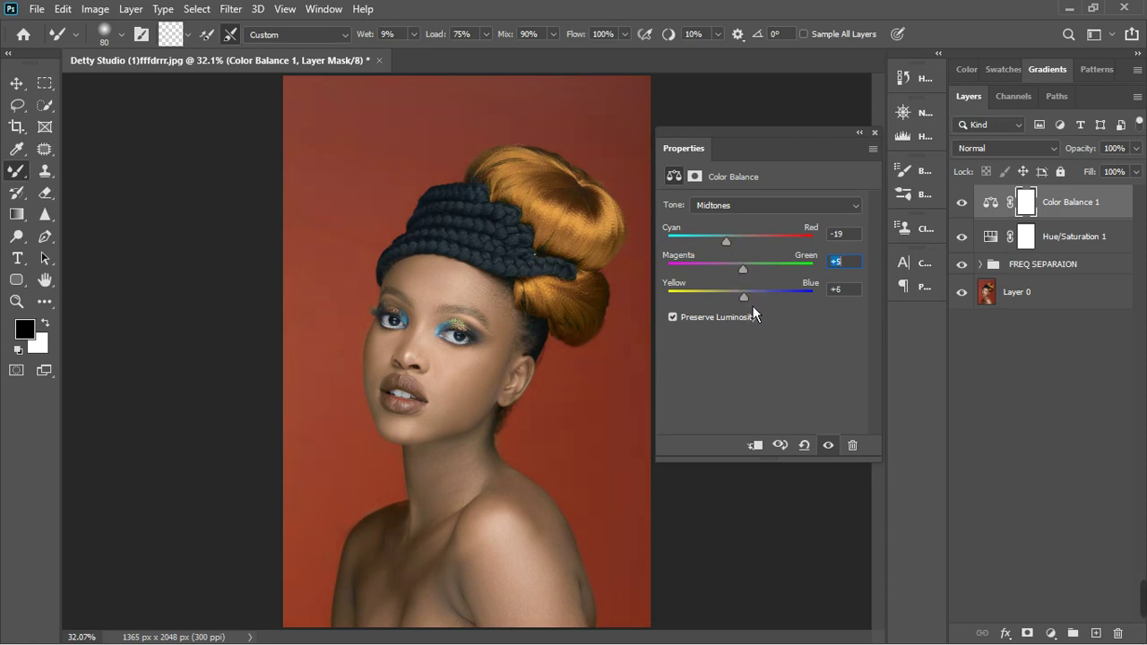
Set the Color Balance Highlights to Cyan/Red -9, Magenta/Green -5 and Yellow/Blue -14.
click(744, 208)
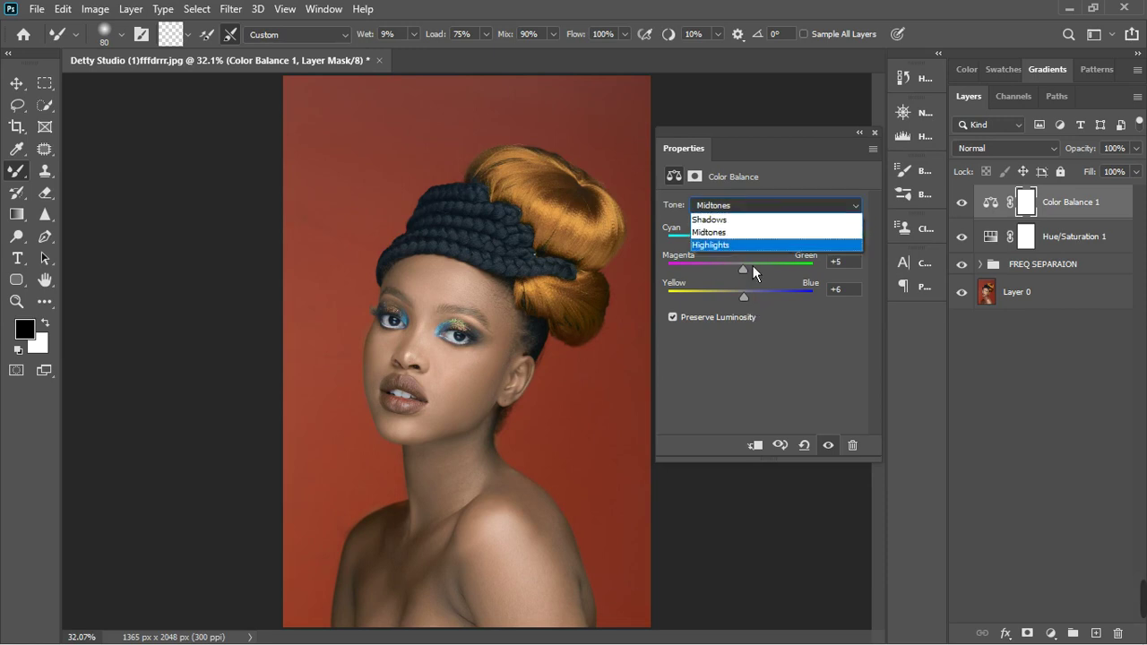
key(Return)
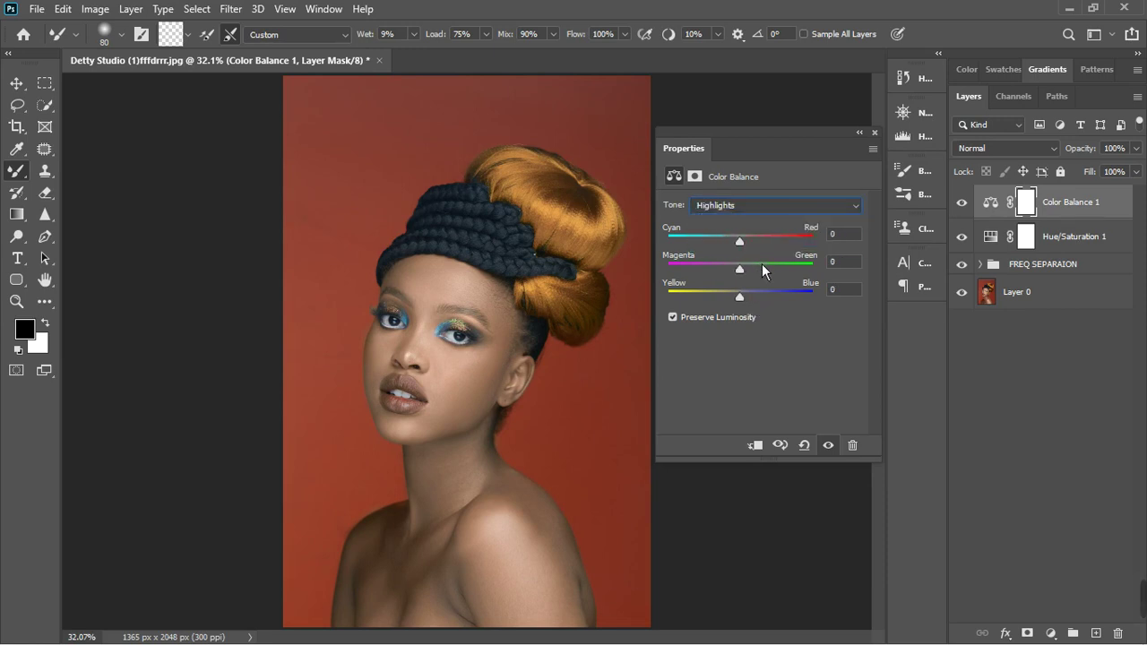
key(Tab)
key(Tab)
drag(748, 250, 741, 252)
drag(748, 277, 743, 281)
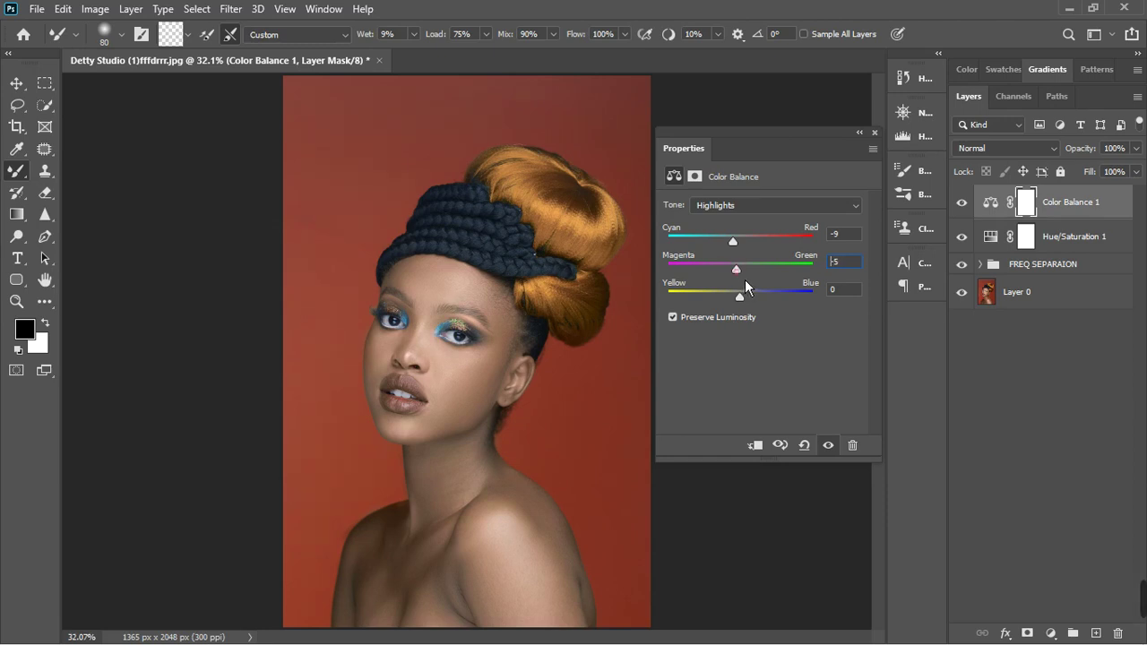
drag(749, 306, 739, 308)
Set the Color Balance Shadows to Cyan/Red +8 and Magenta/Green -6, comparing the image with and without the adjustment.
click(756, 212)
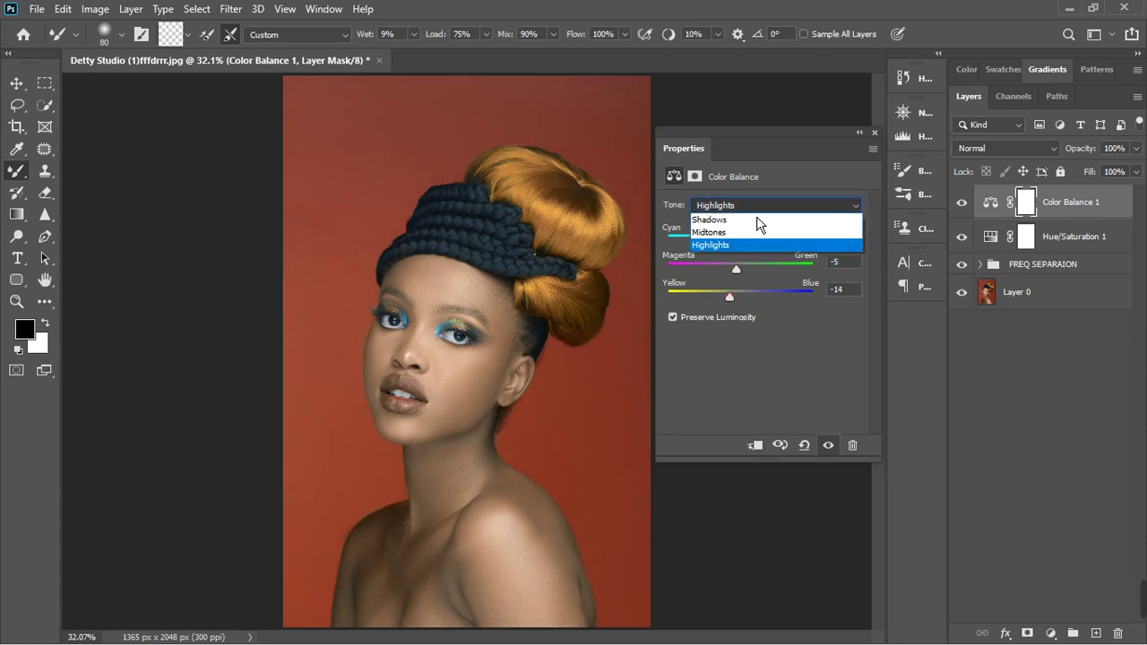
click(757, 224)
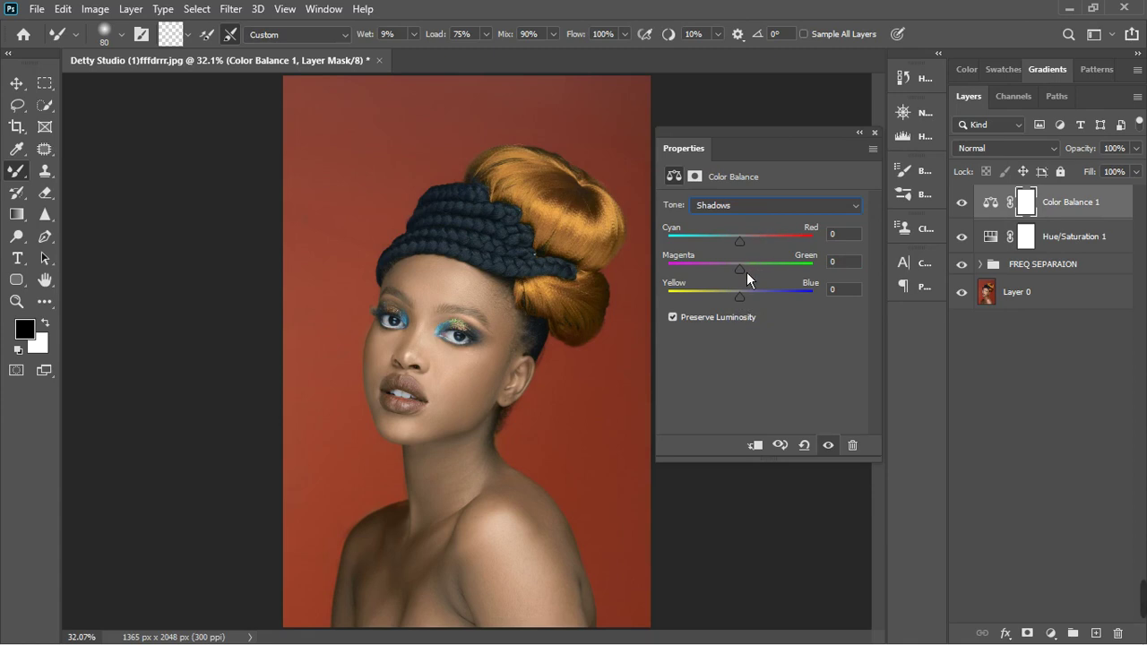
drag(750, 275, 744, 277)
key(Tab)
click(831, 446)
click(831, 446)
text(6)
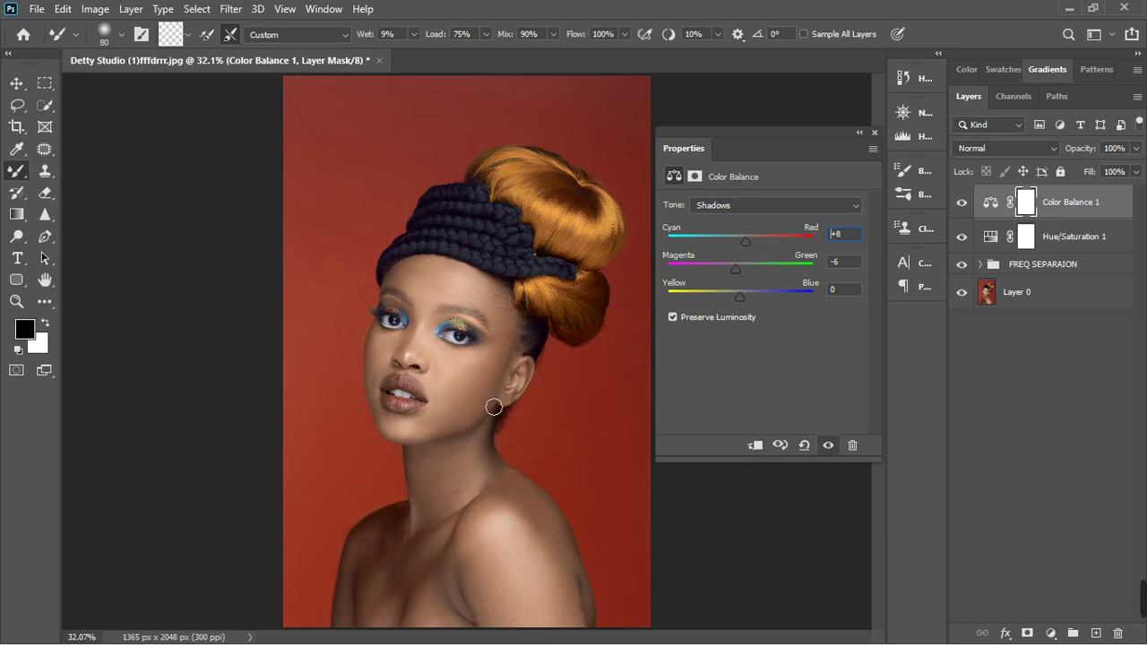
Group both adjustment layers with the FREQ SEPARAION group, and toggle the new group's visibility to compare before and after, leaving it shown.
shift+click(1086, 266)
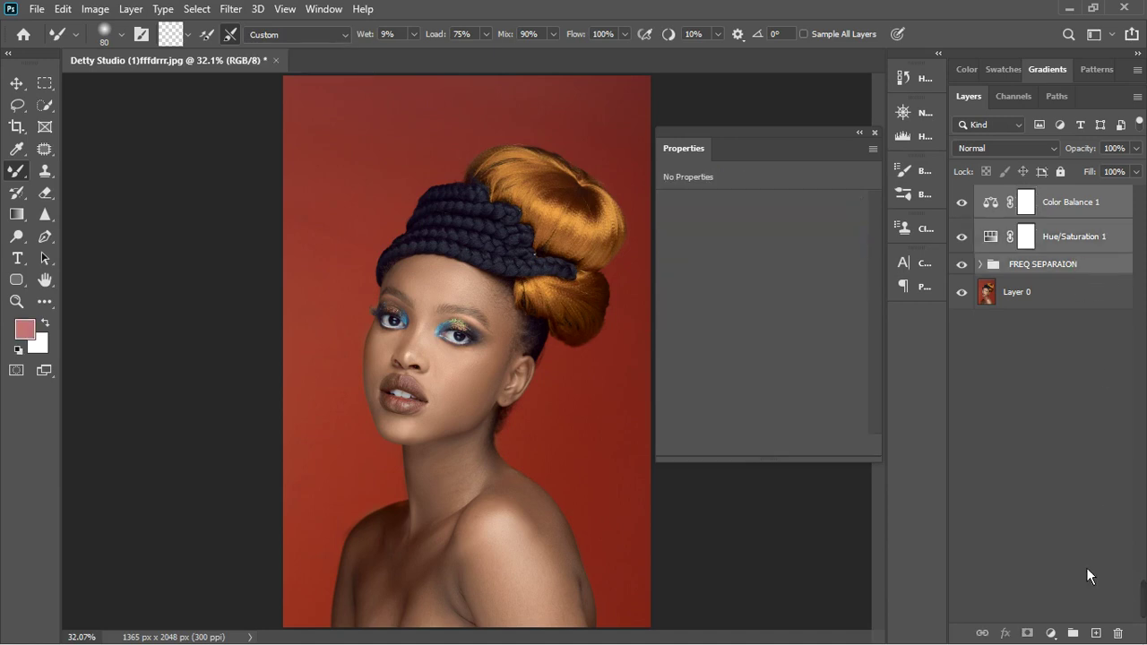
click(1074, 634)
click(965, 197)
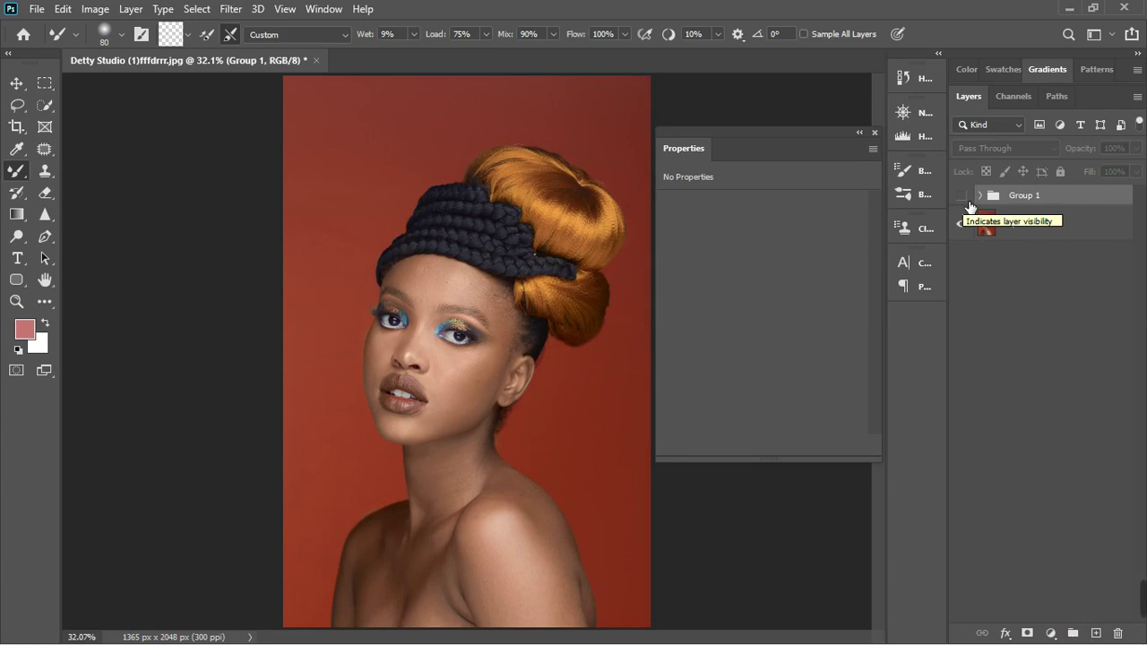
click(966, 200)
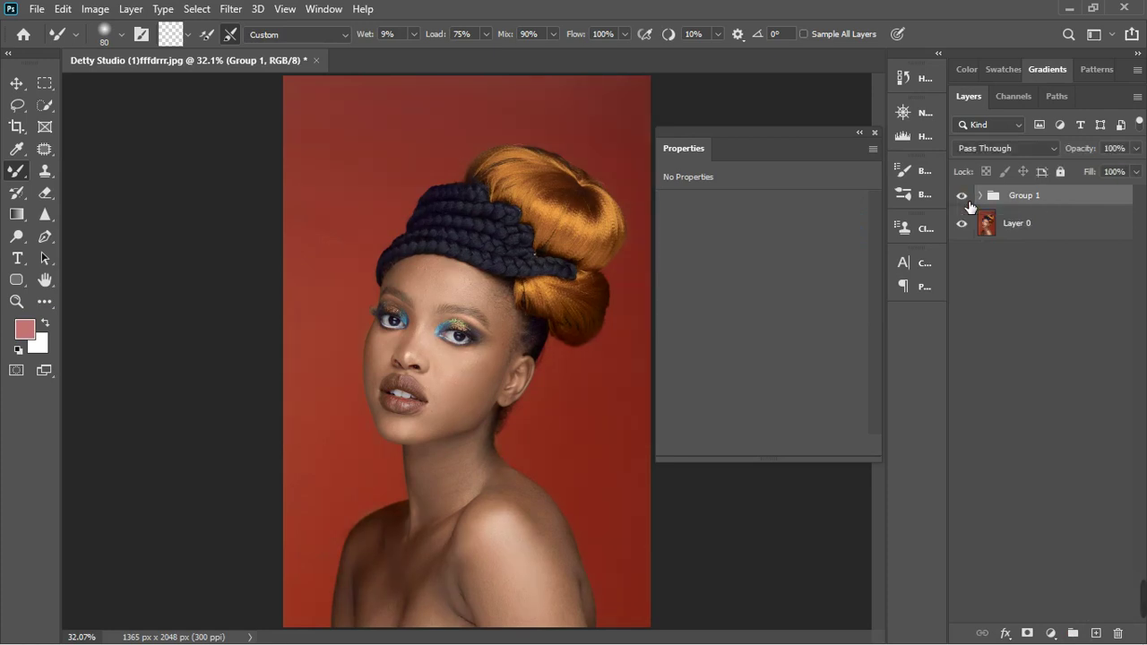
scroll(527, 319, down, 2)
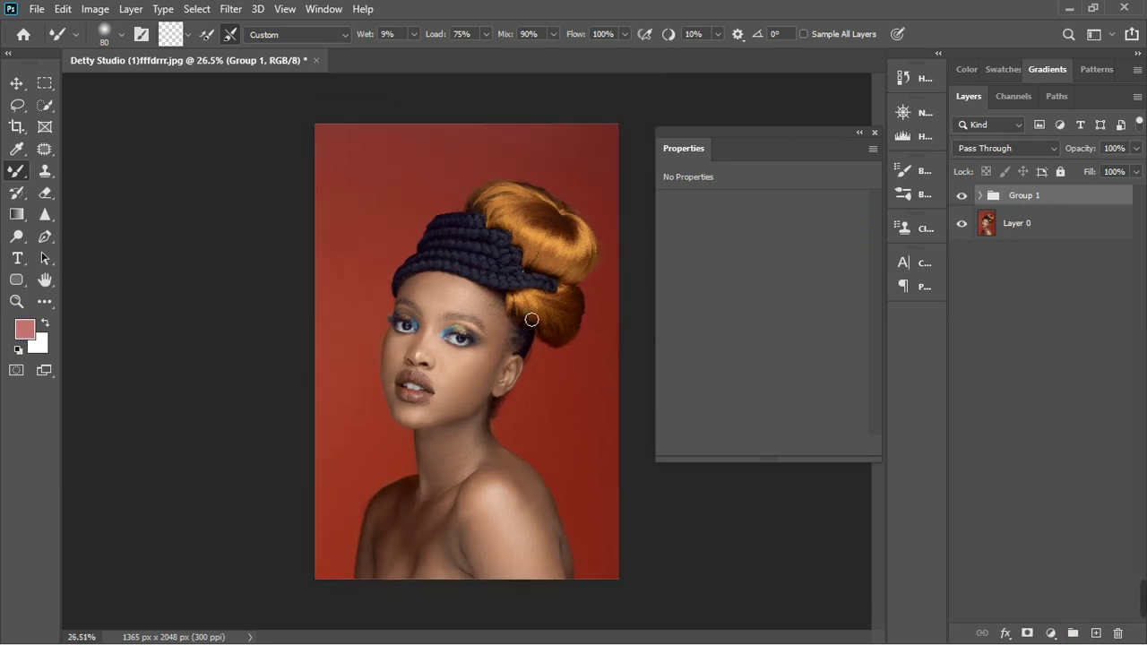